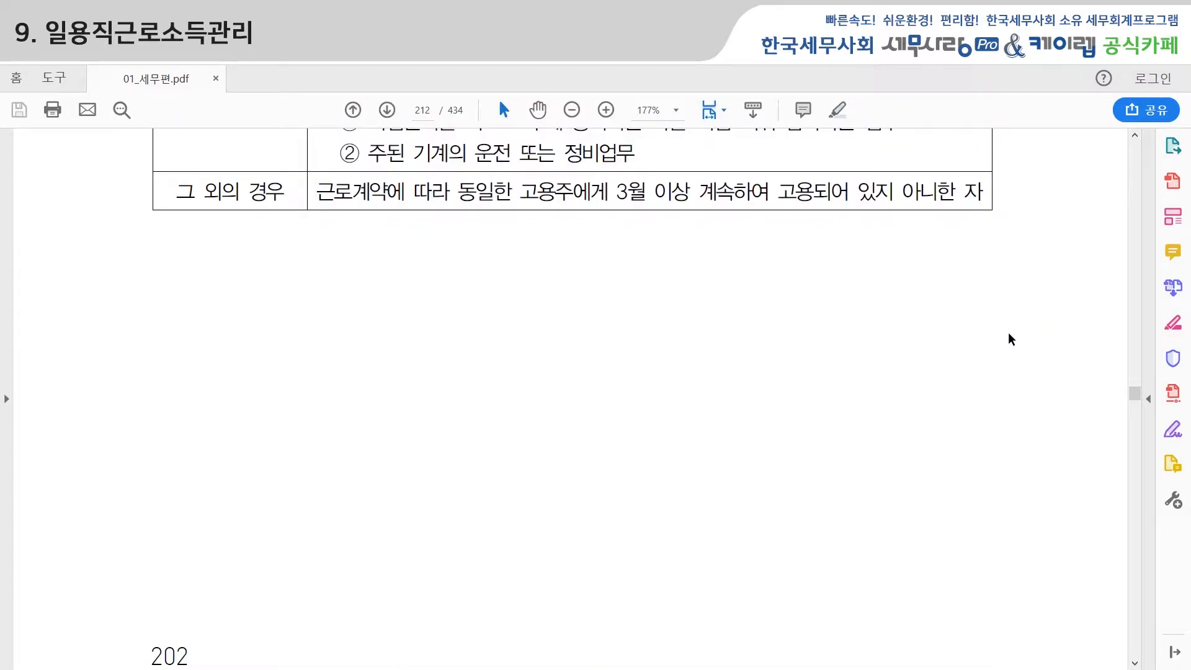
# Read the section on the scope of daily workers (일용직근로자의 범위), including the table row for all other cases (그 외의 경우).
pyautogui.scroll(7, 851, 404)
pyautogui.scroll(4, 853, 402)
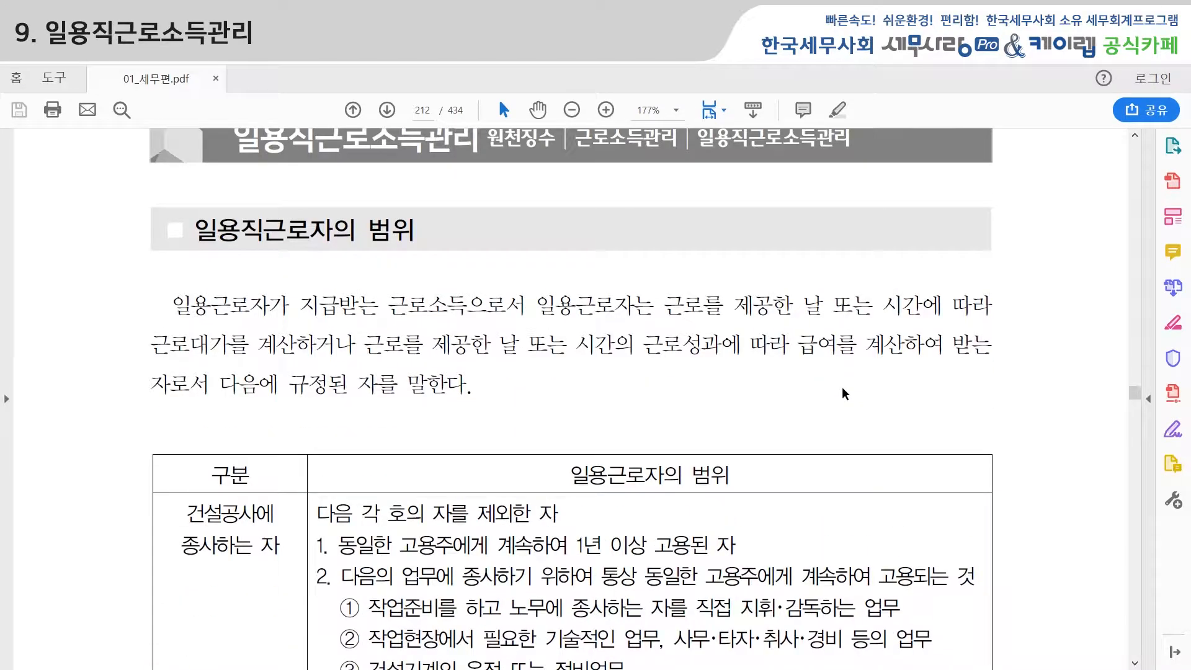
pyautogui.scroll(-1, 845, 394)
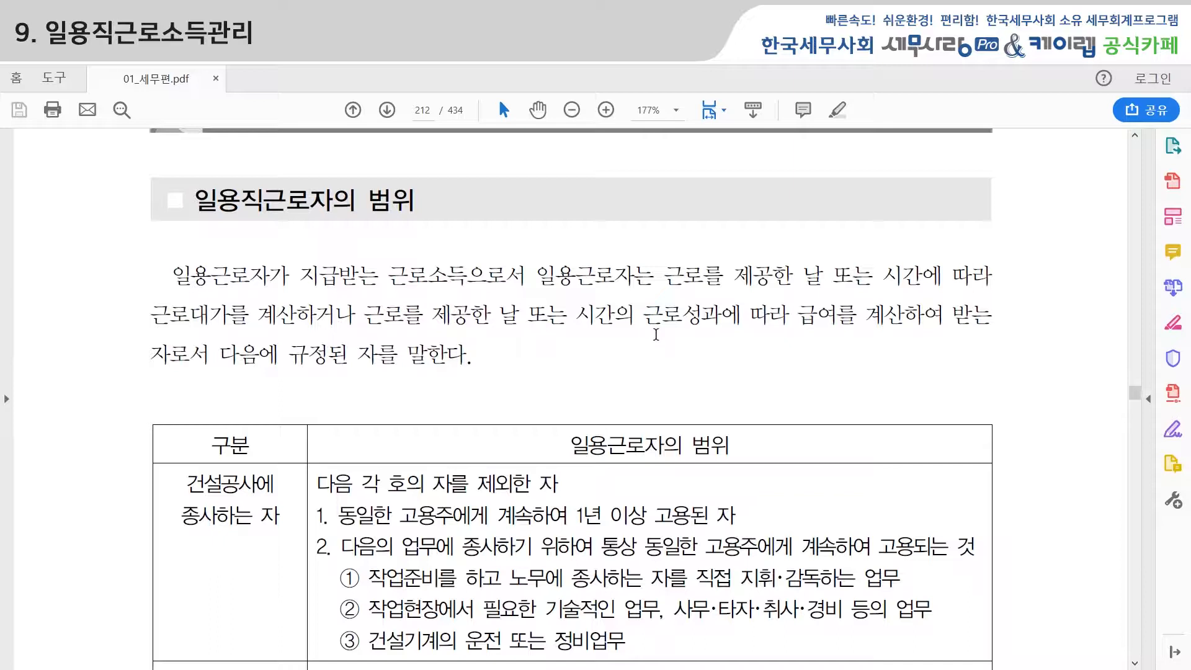
pyautogui.scroll(-4, 657, 334)
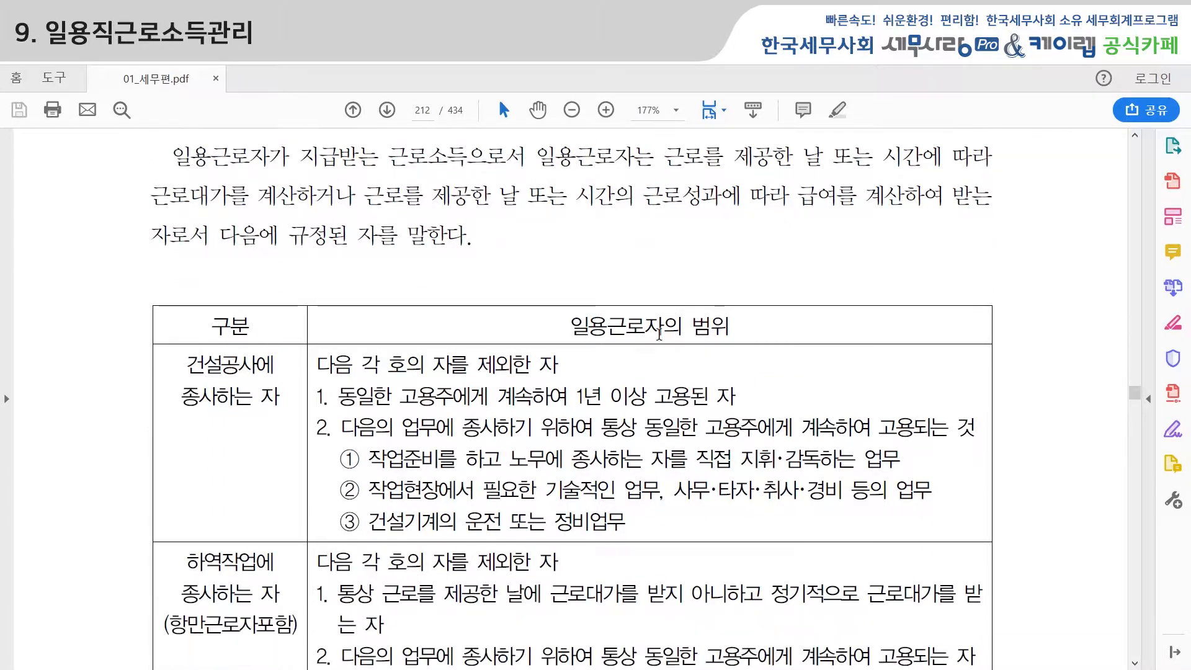
pyautogui.scroll(-1, 658, 335)
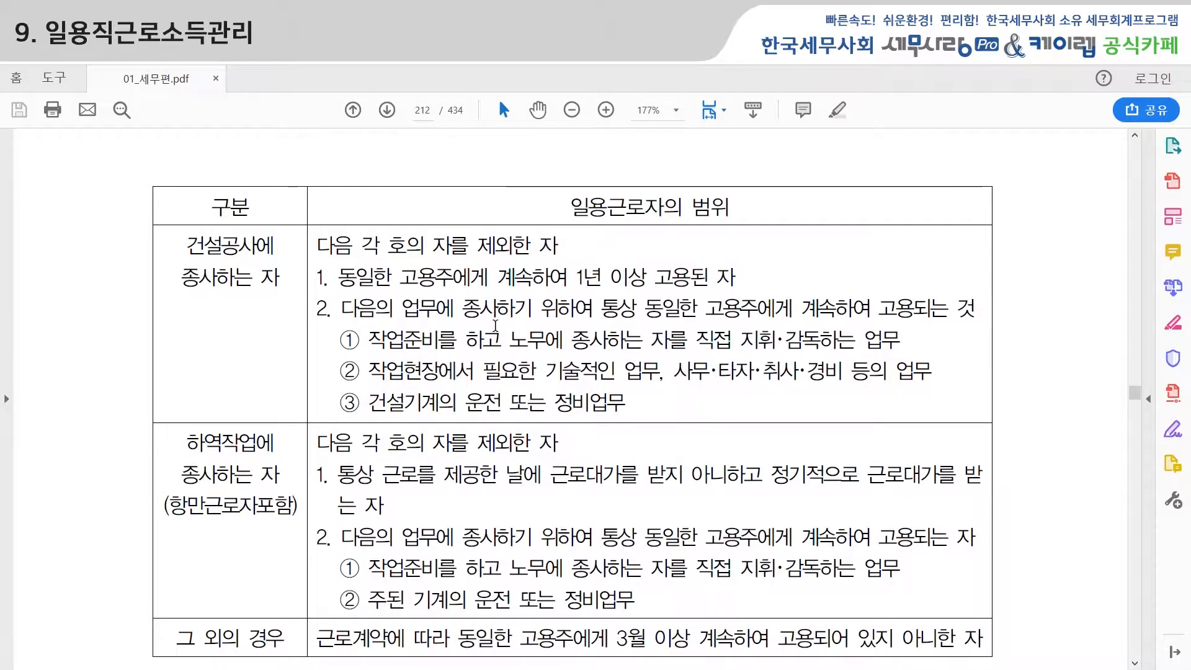
pyautogui.scroll(-2, 495, 325)
pyautogui.scroll(-2, 496, 325)
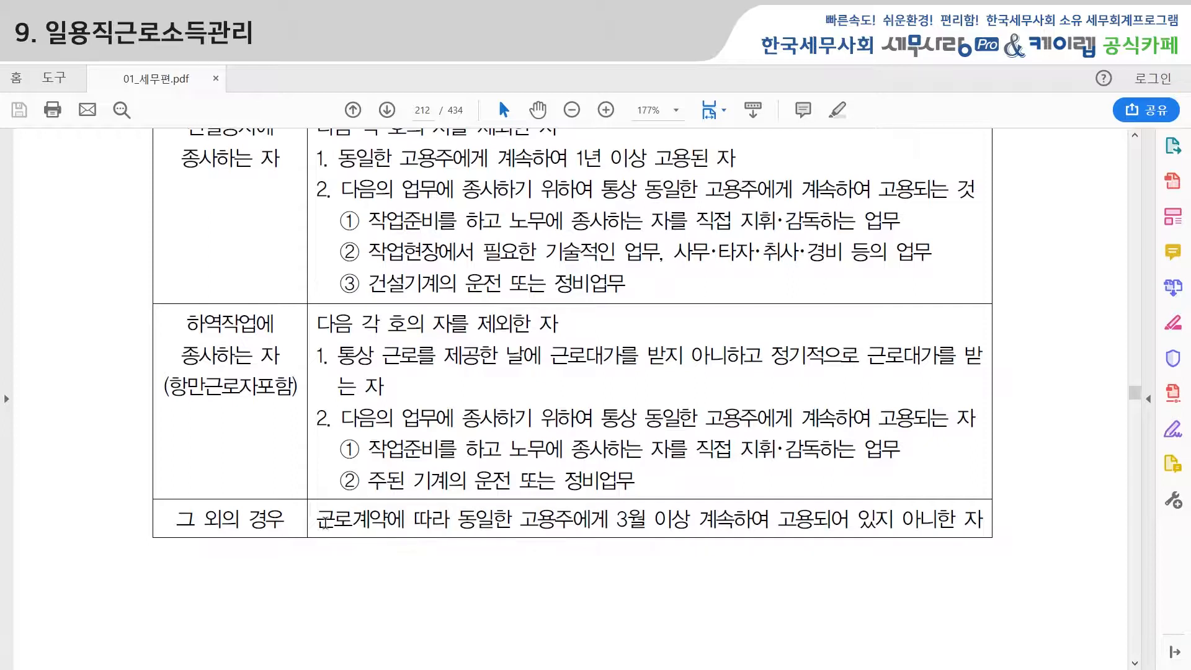
pyautogui.moveTo(316, 520); pyautogui.dragTo(996, 511)
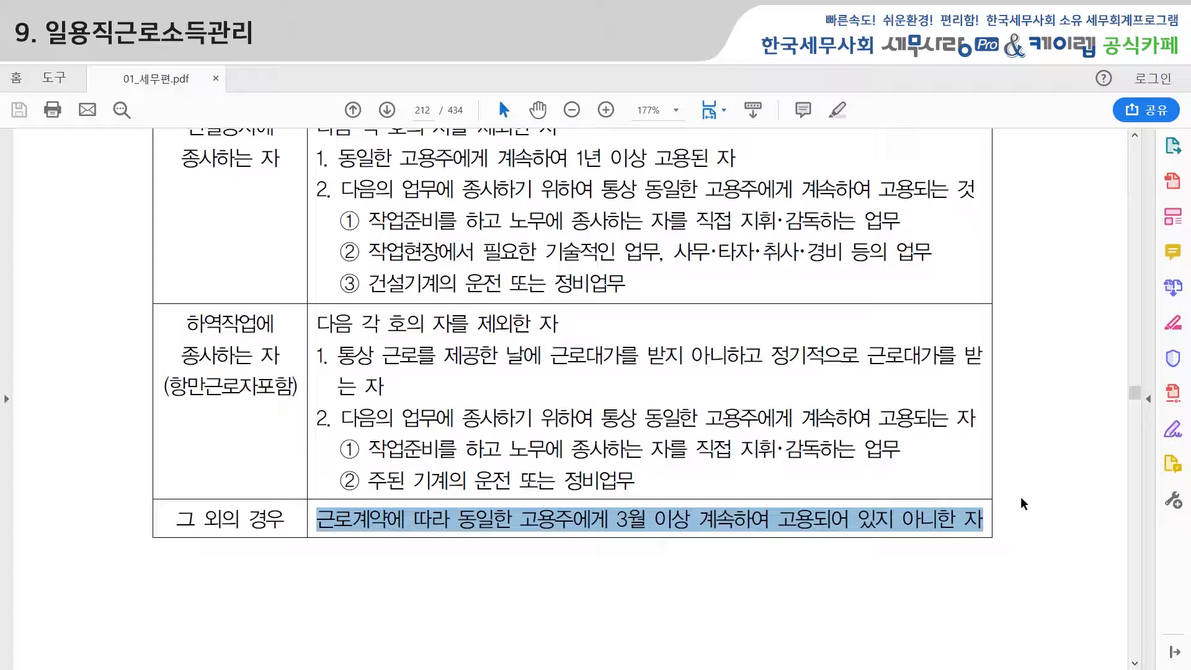
pyautogui.click(1010, 496)
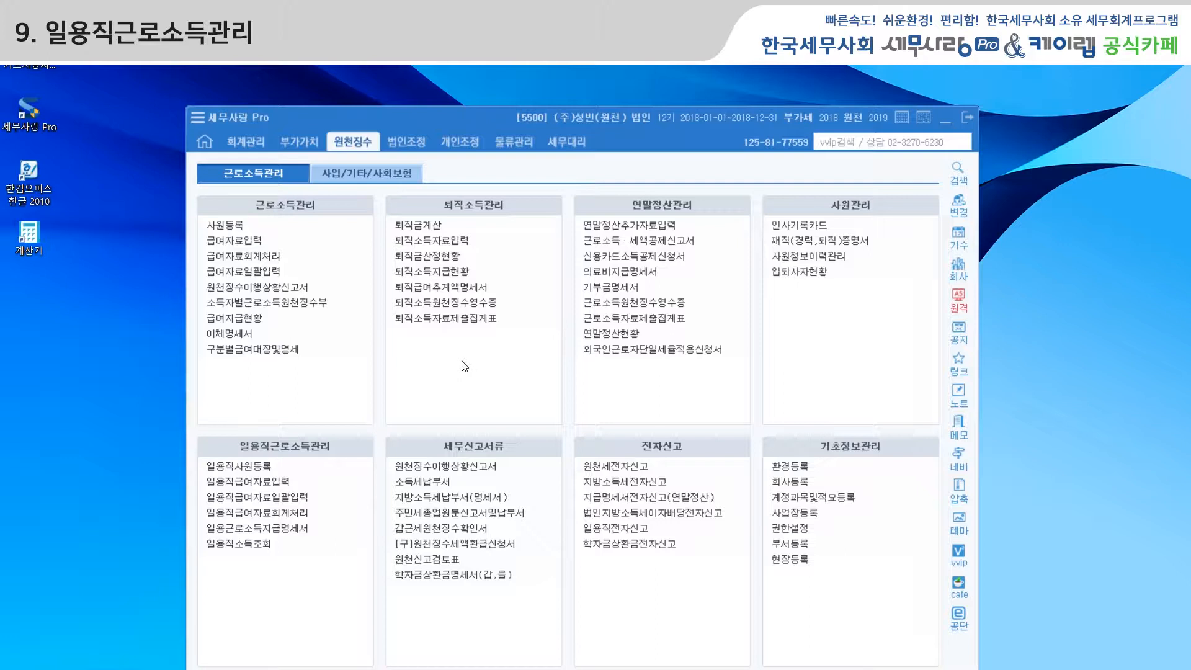
# Open the daily worker registration (일용직사원등록) and select employee 100.
pyautogui.click(262, 469)
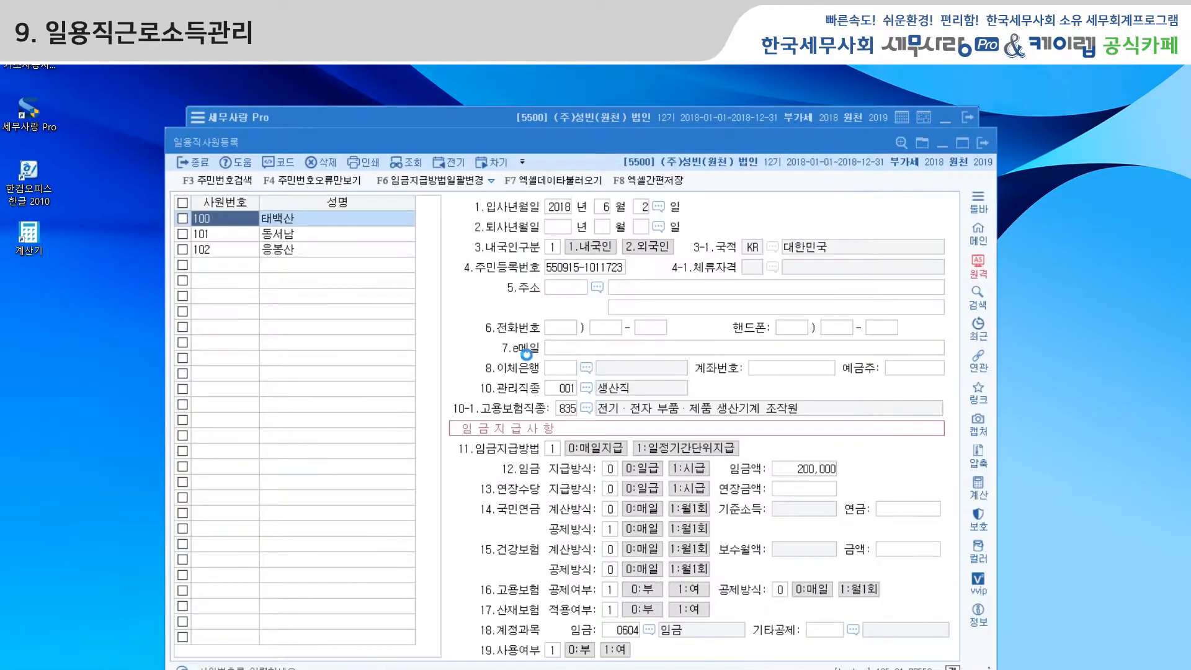
pyautogui.moveTo(577, 139); pyautogui.dragTo(580, 129)
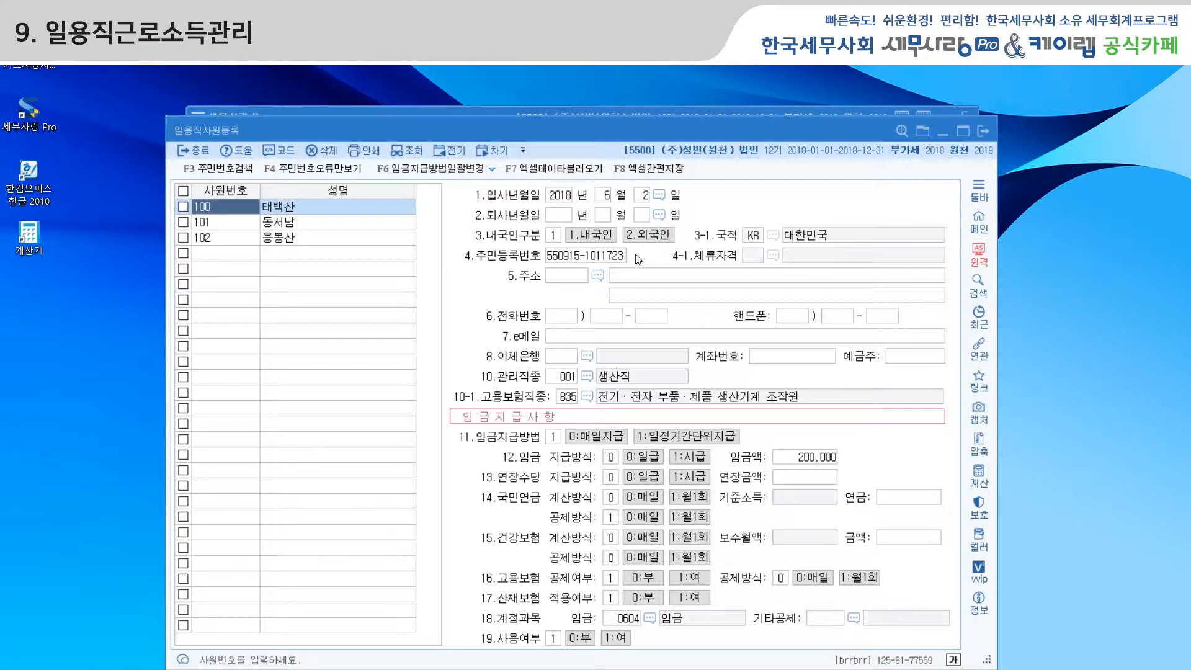
pyautogui.click(296, 206)
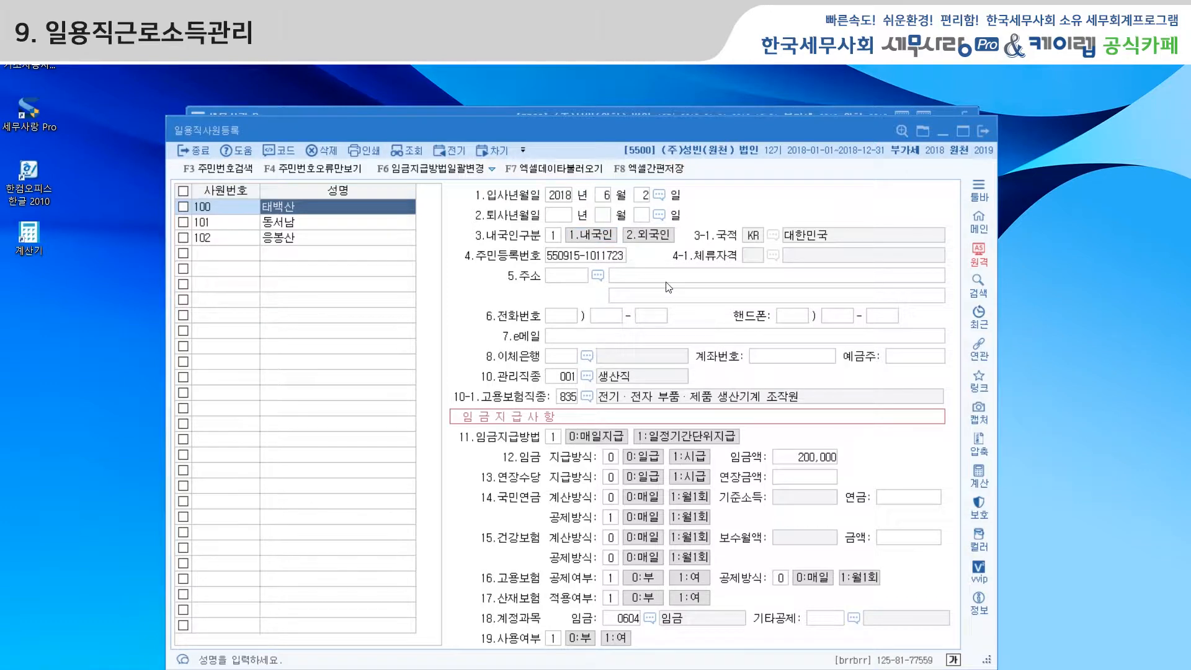
# Try classifying employee 100 as a foreigner (2.외국인) and look up the residence status codes (체류자격).
pyautogui.click(642, 240)
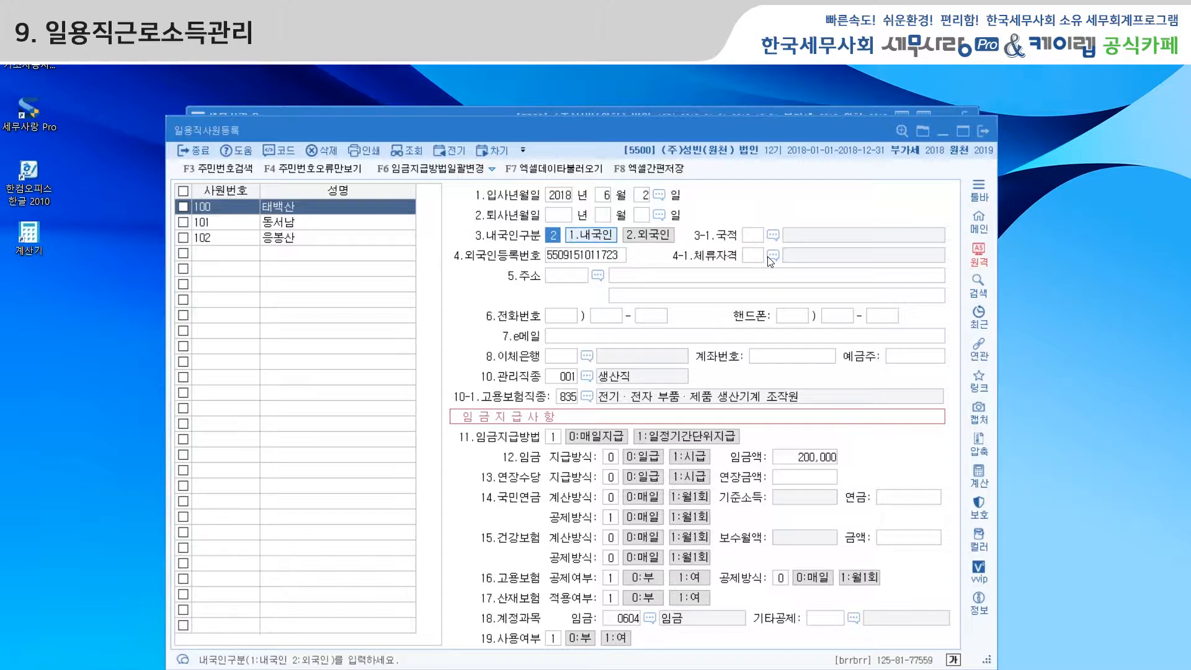
pyautogui.click(594, 240)
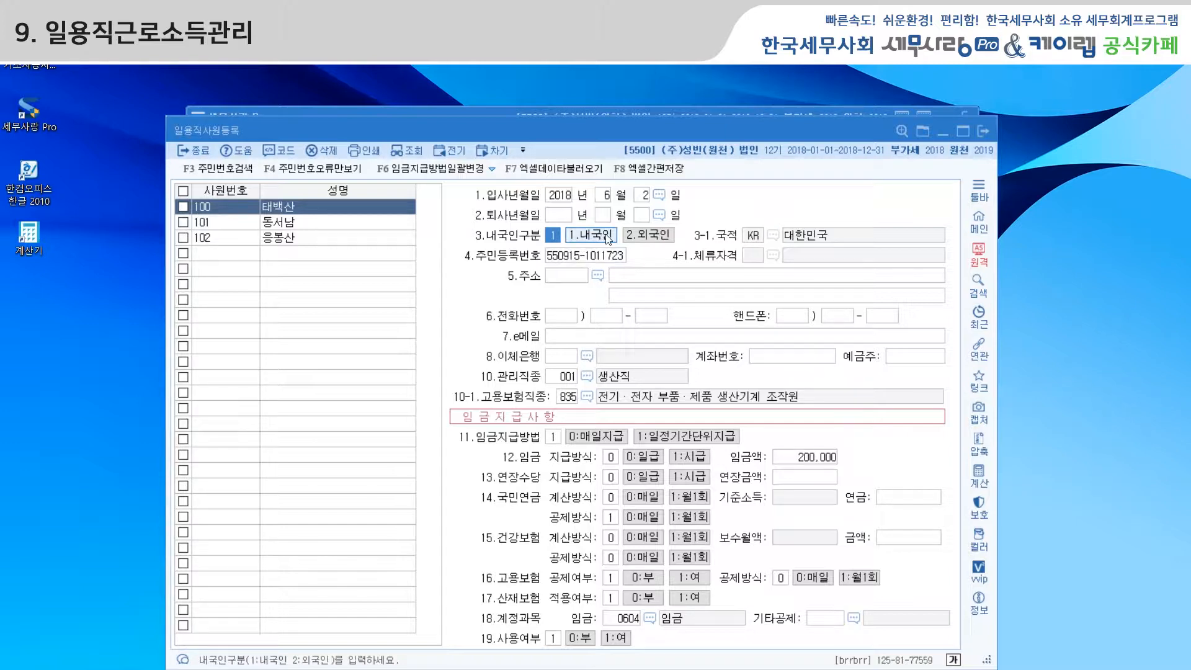
pyautogui.click(642, 240)
pyautogui.click(772, 256)
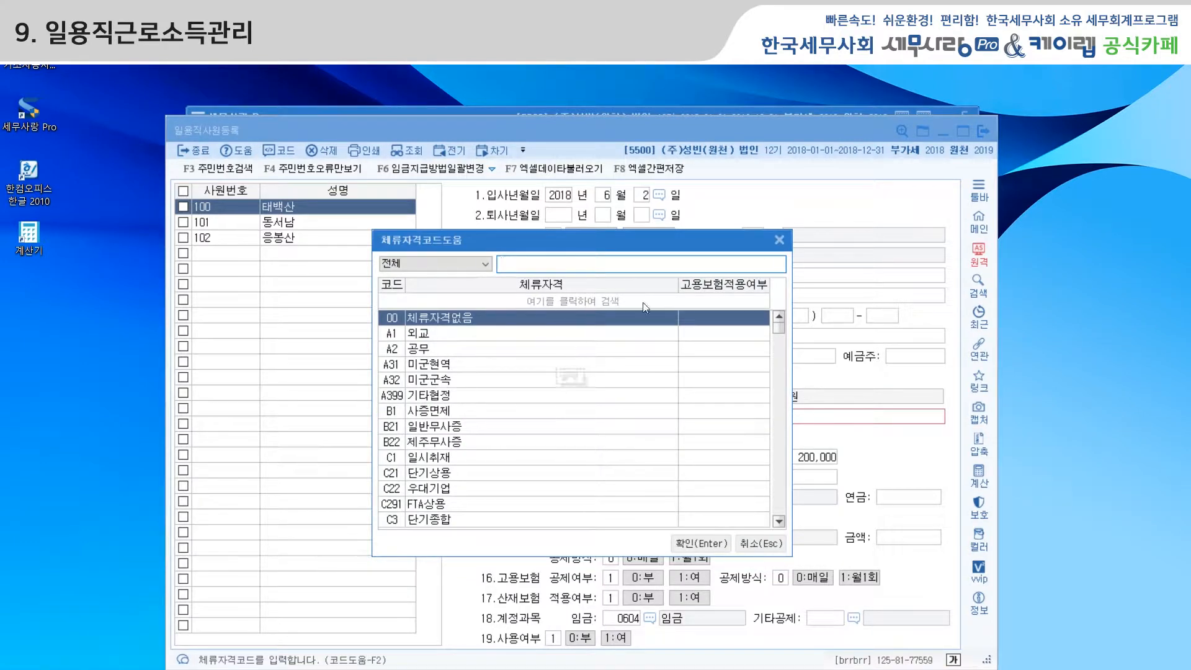
pyautogui.click(778, 240)
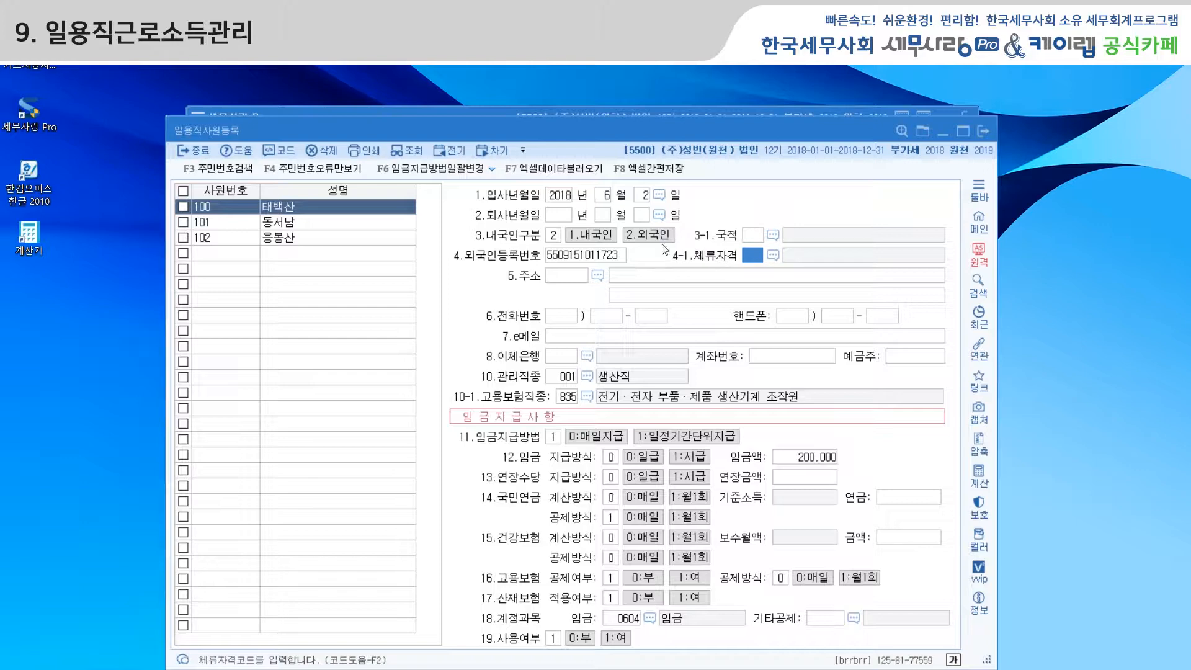
# Open the work details confirmation report (근로내용확인신고서) from the social insurance management functions.
pyautogui.click(538, 110)
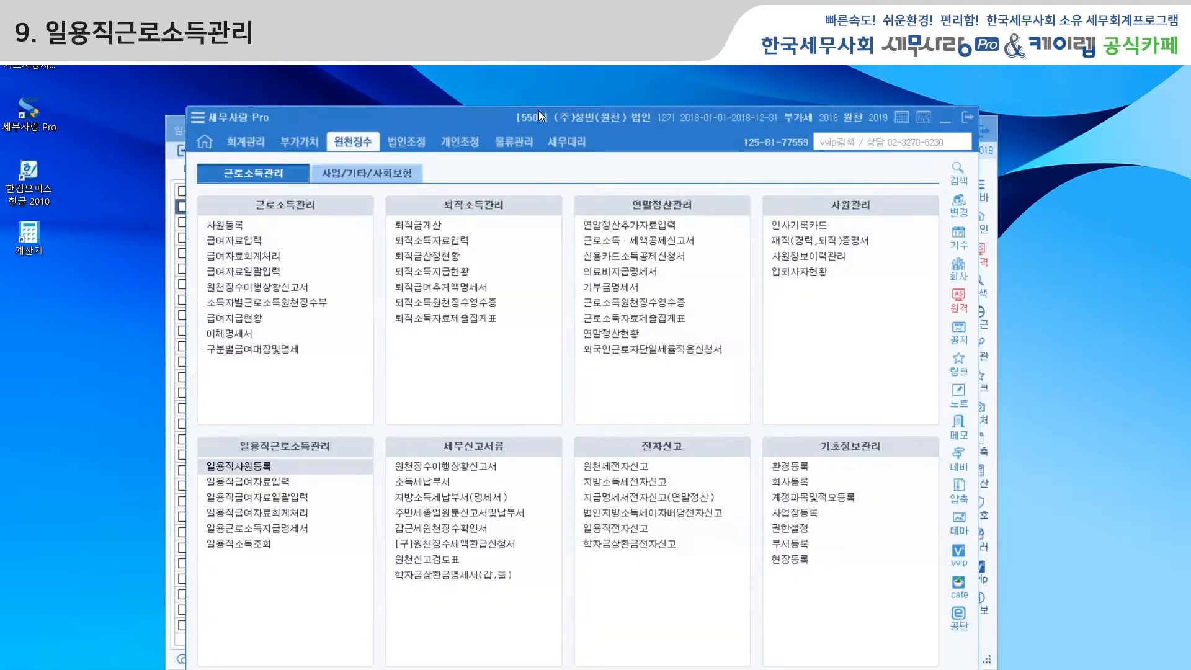
pyautogui.click(374, 180)
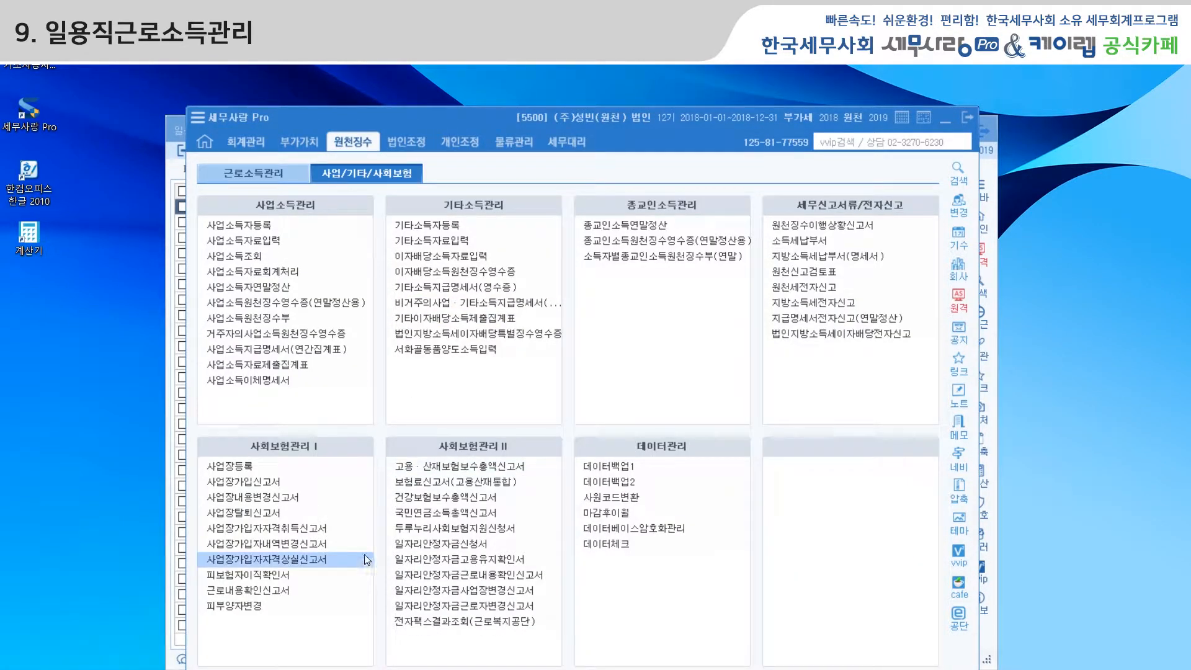
pyautogui.click(261, 592)
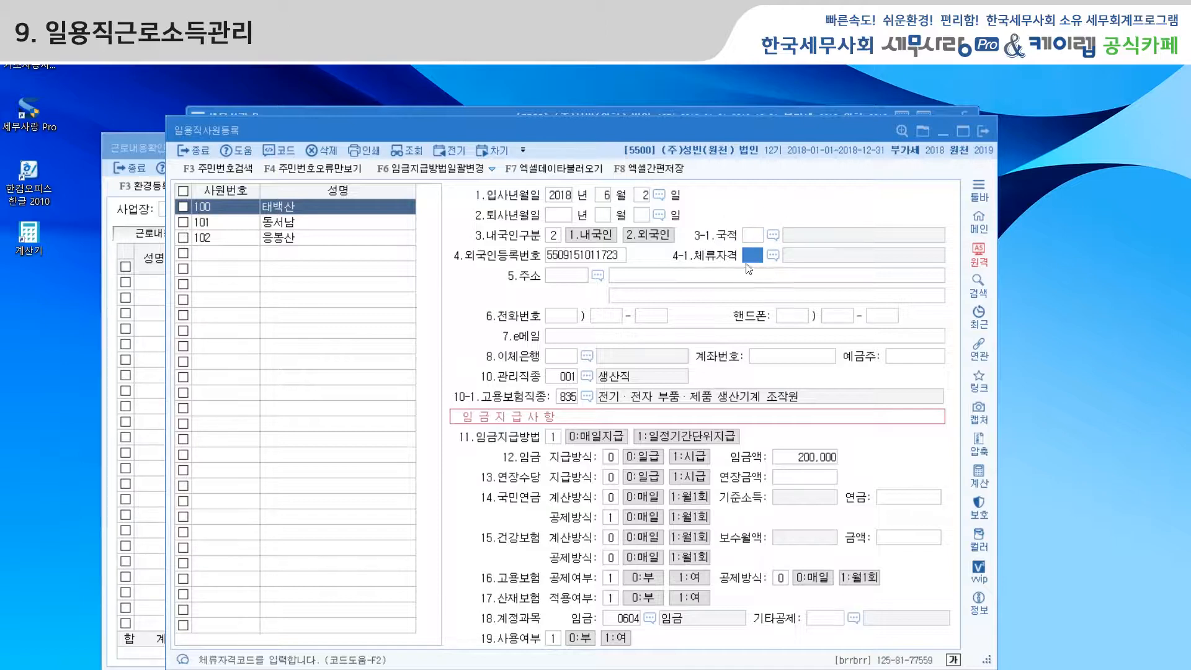
# Set employee 100 back to domestic (1.내국인) and browse the employment insurance job codes (고용보험직종) without changing the code.
pyautogui.click(600, 242)
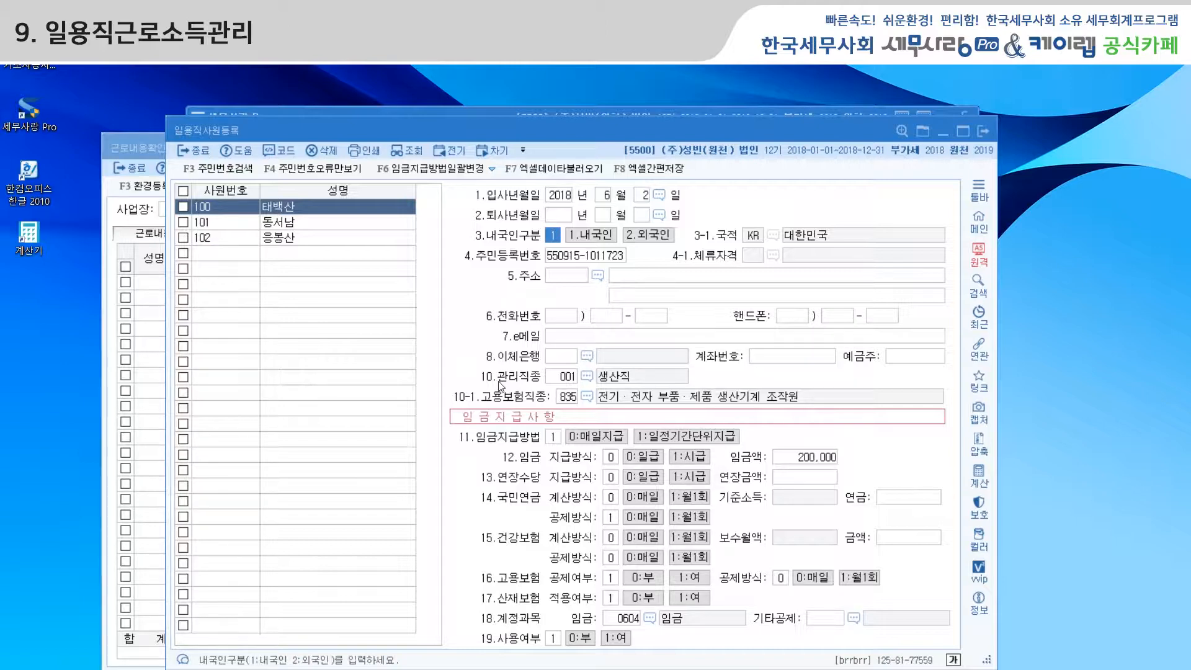
pyautogui.click(566, 377)
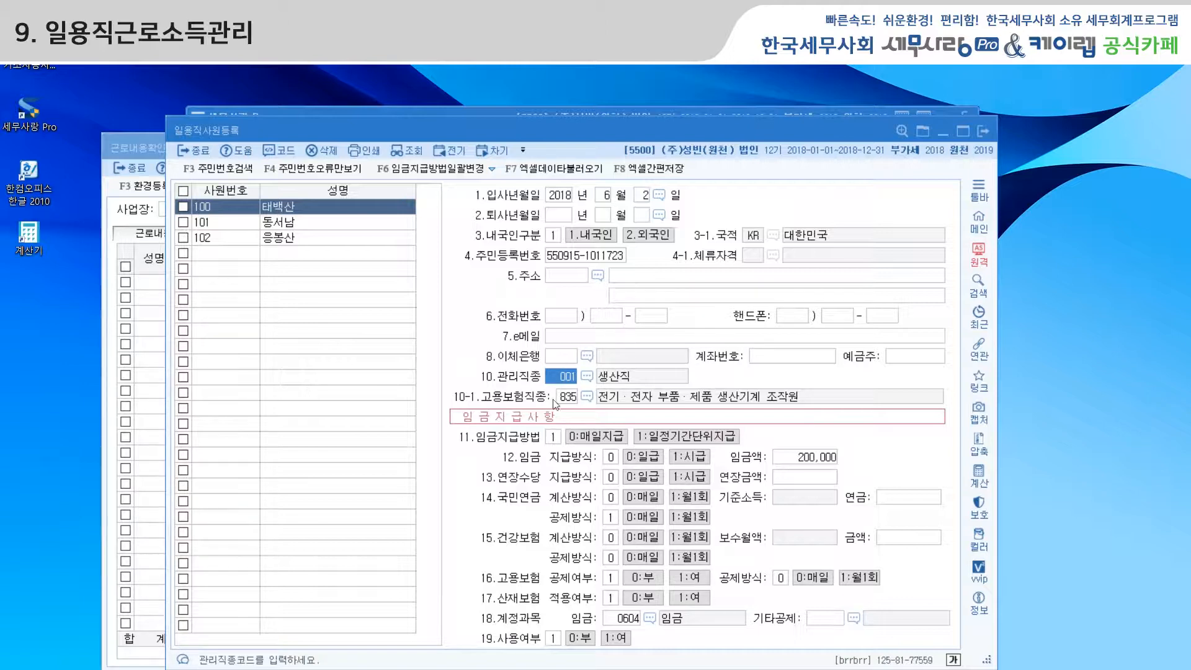
pyautogui.click(587, 397)
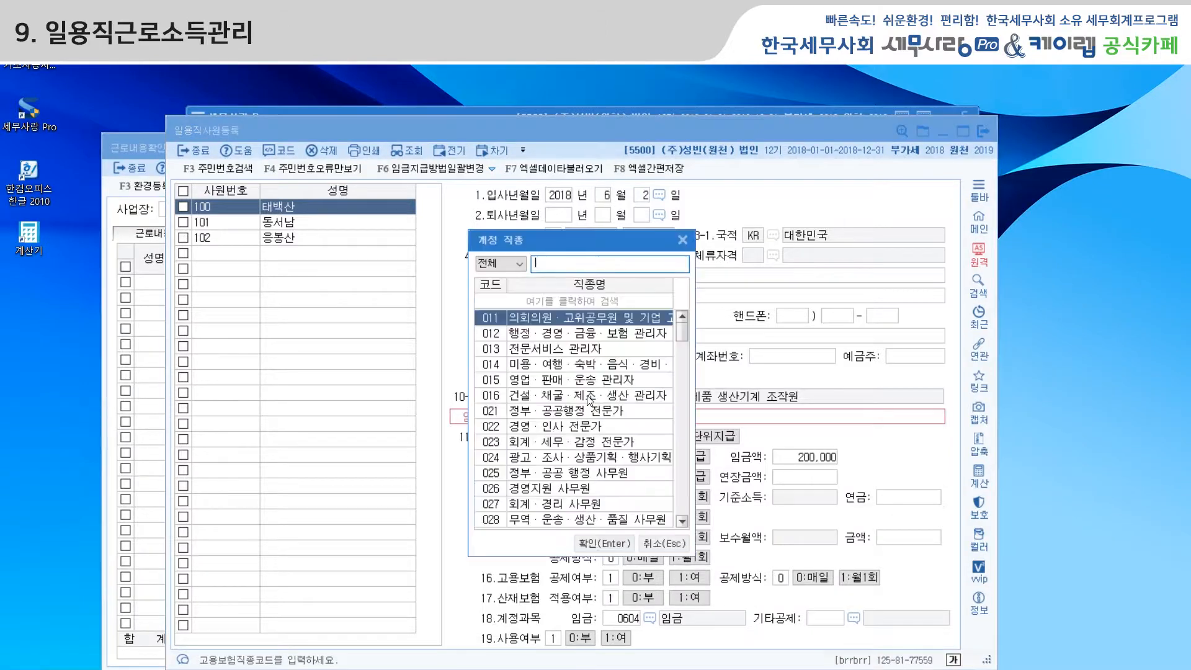
pyautogui.scroll(-10, 572, 370)
pyautogui.scroll(-10, 572, 371)
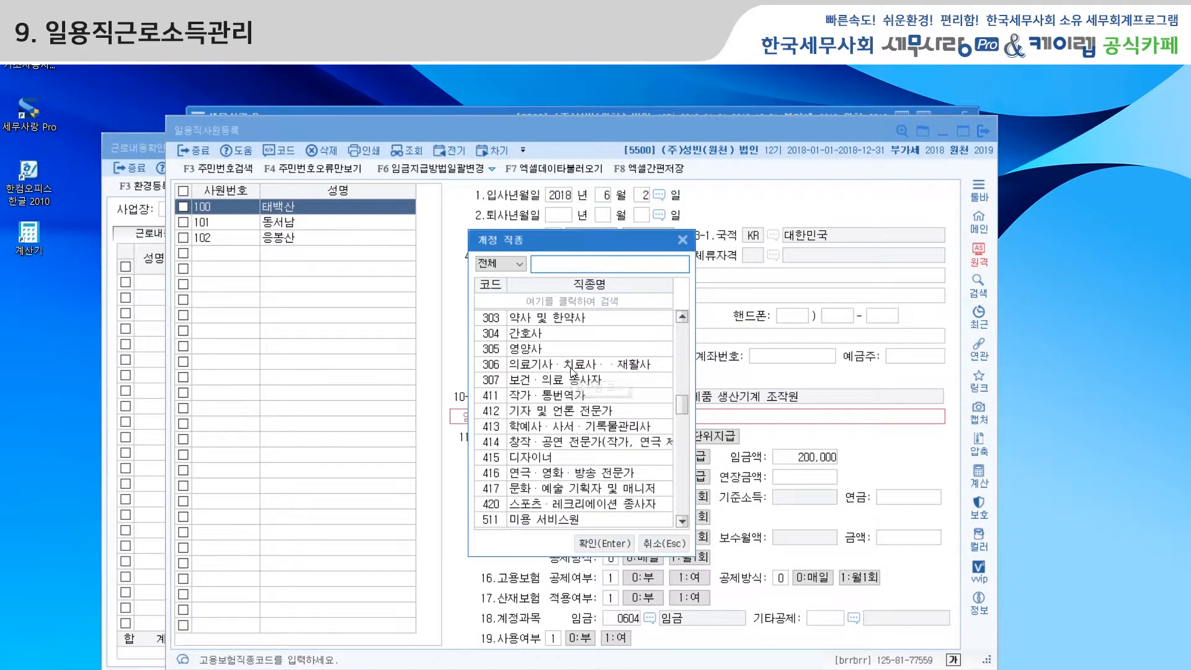
pyautogui.click(682, 240)
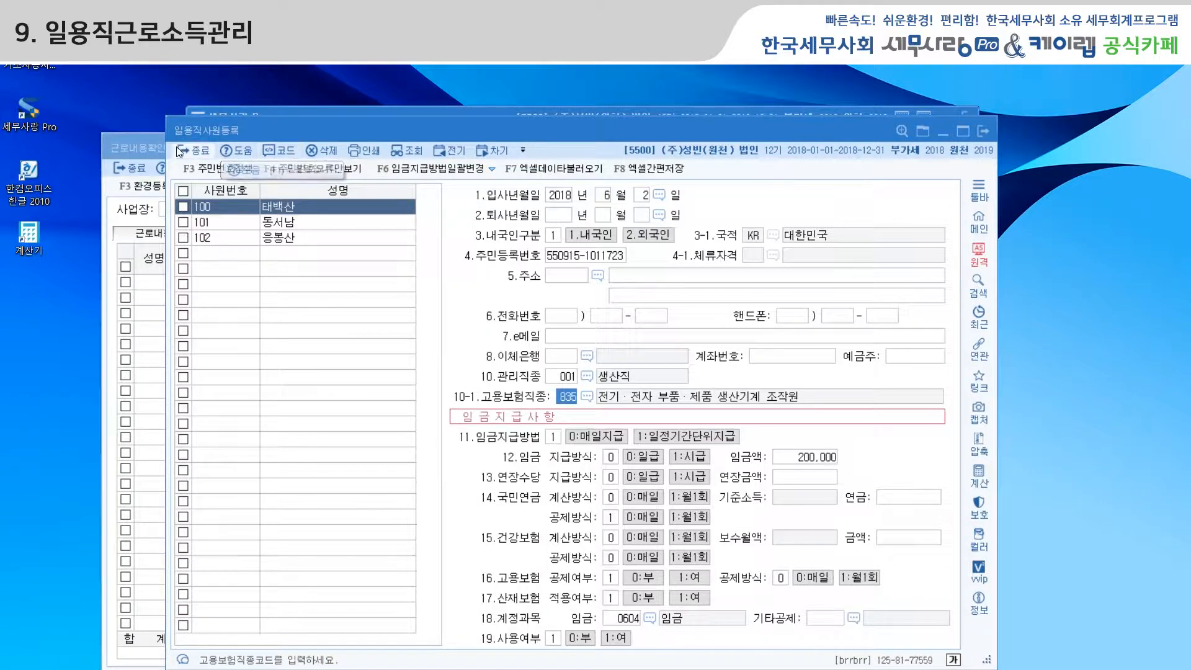
# Load the work details confirmation report for workplace 10 and attribution month 05 of 2019.
pyautogui.click(144, 146)
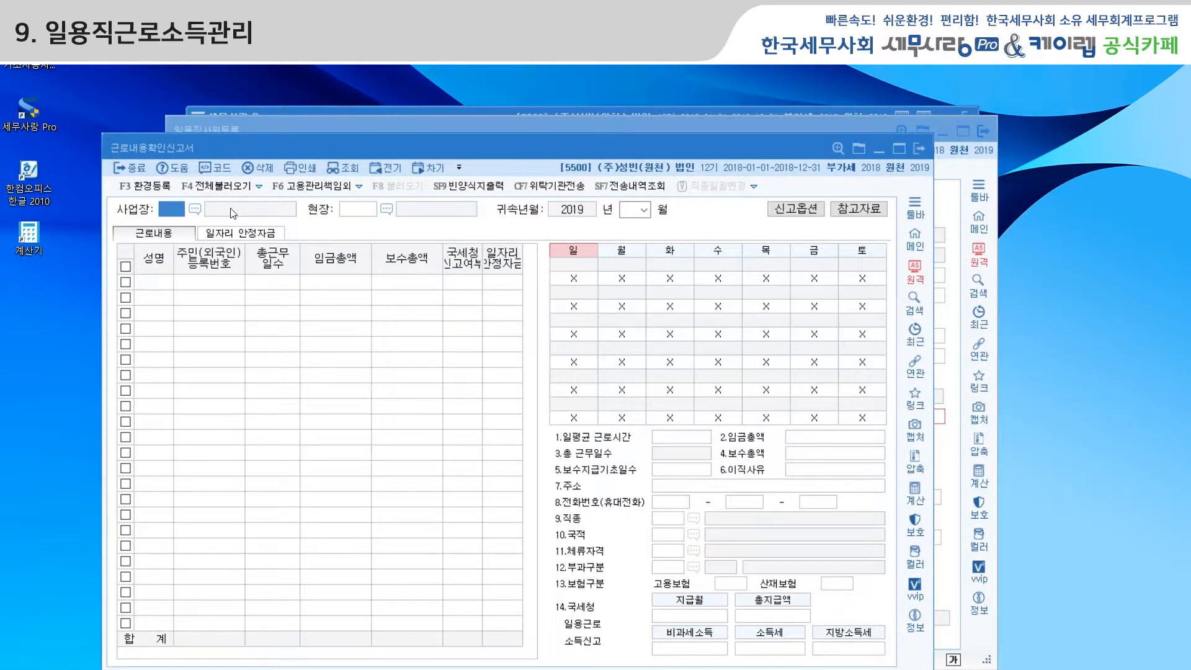
pyautogui.press('F2')
pyautogui.press('Return')
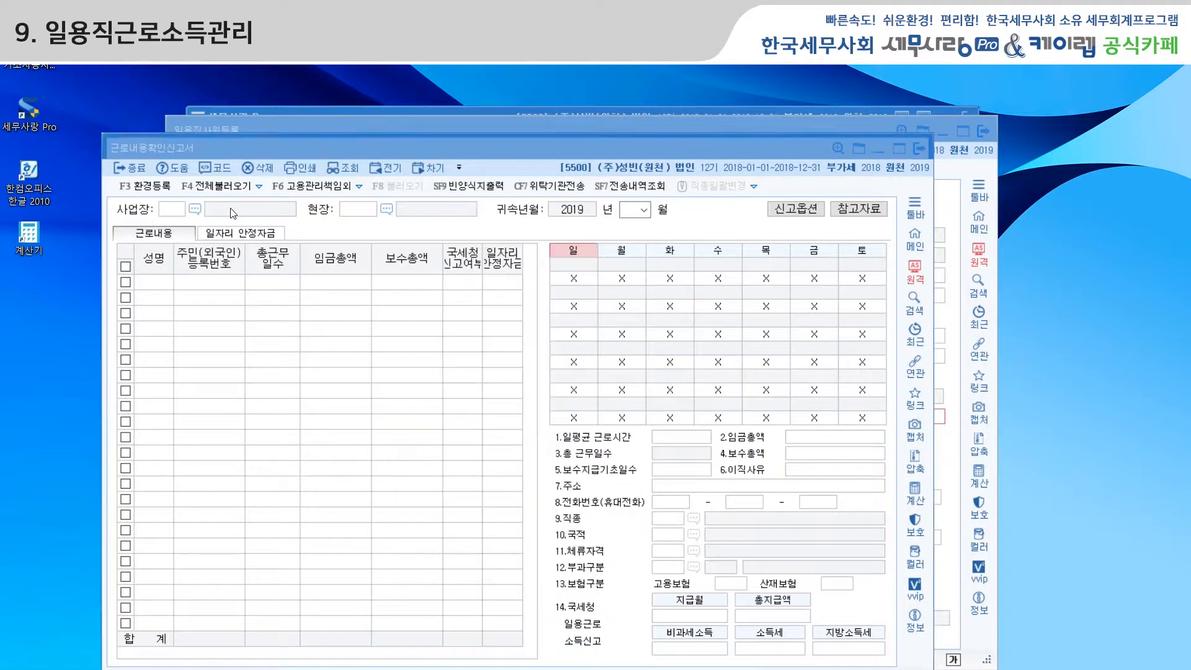
pyautogui.press('Return')
pyautogui.write('05')
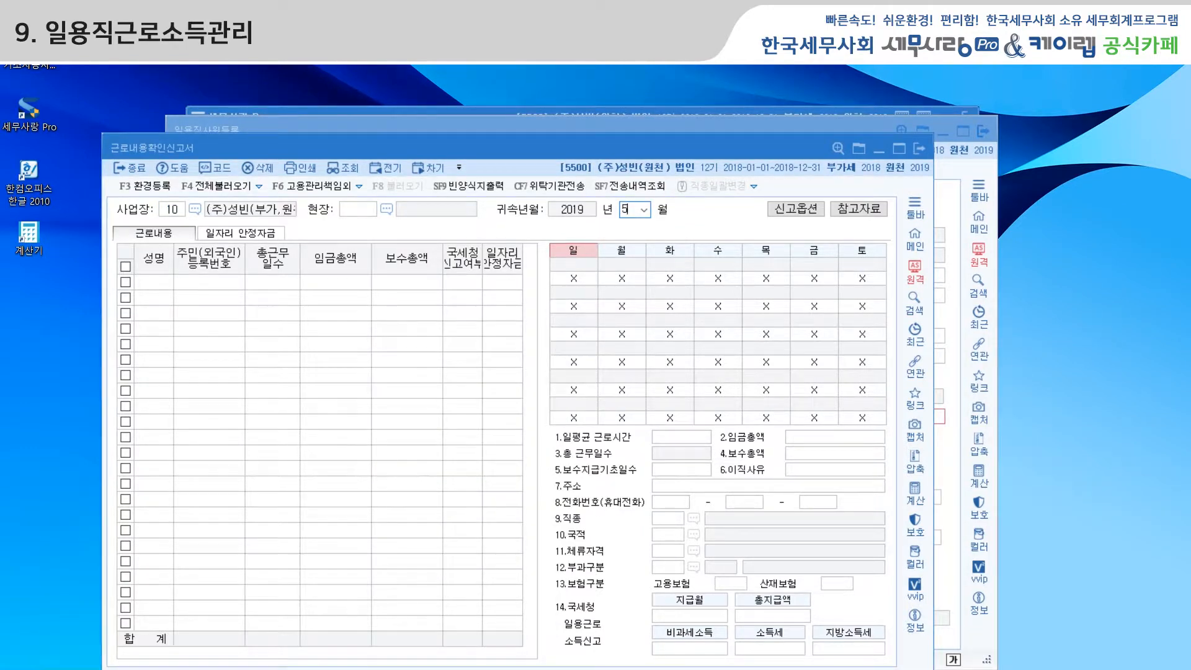
pyautogui.press('Return')
pyautogui.press('Return')
# Open the print preview of the report for all listed workers, accepting the job code notice and ignoring the listed errors.
pyautogui.click(309, 171)
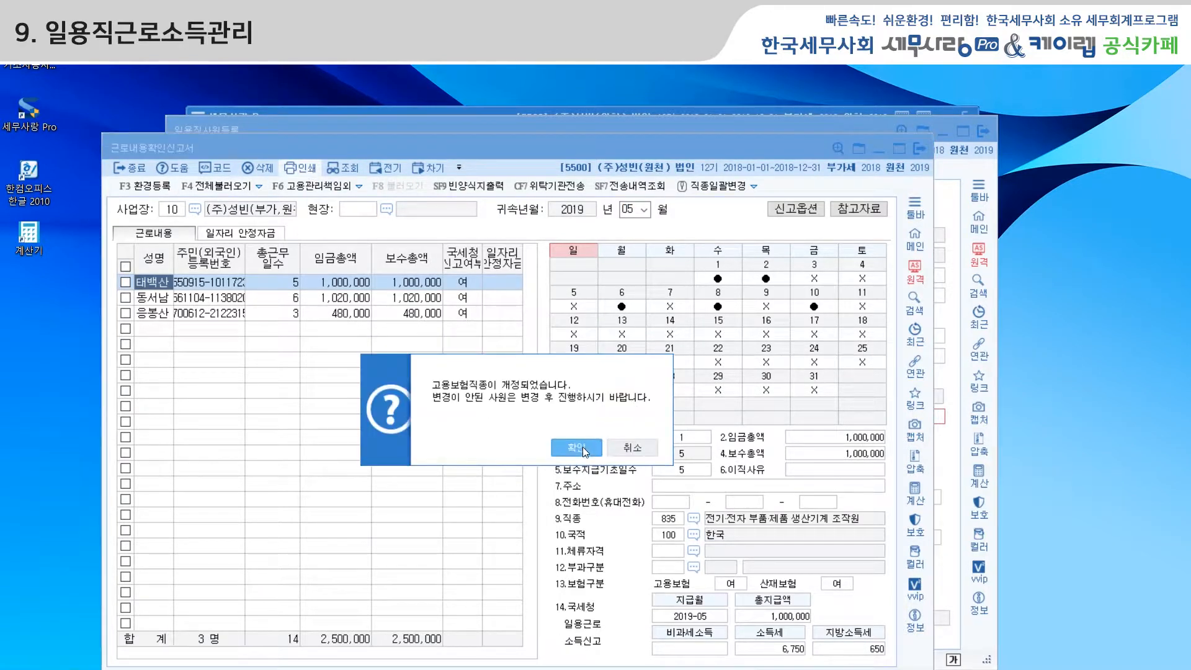
pyautogui.click(582, 448)
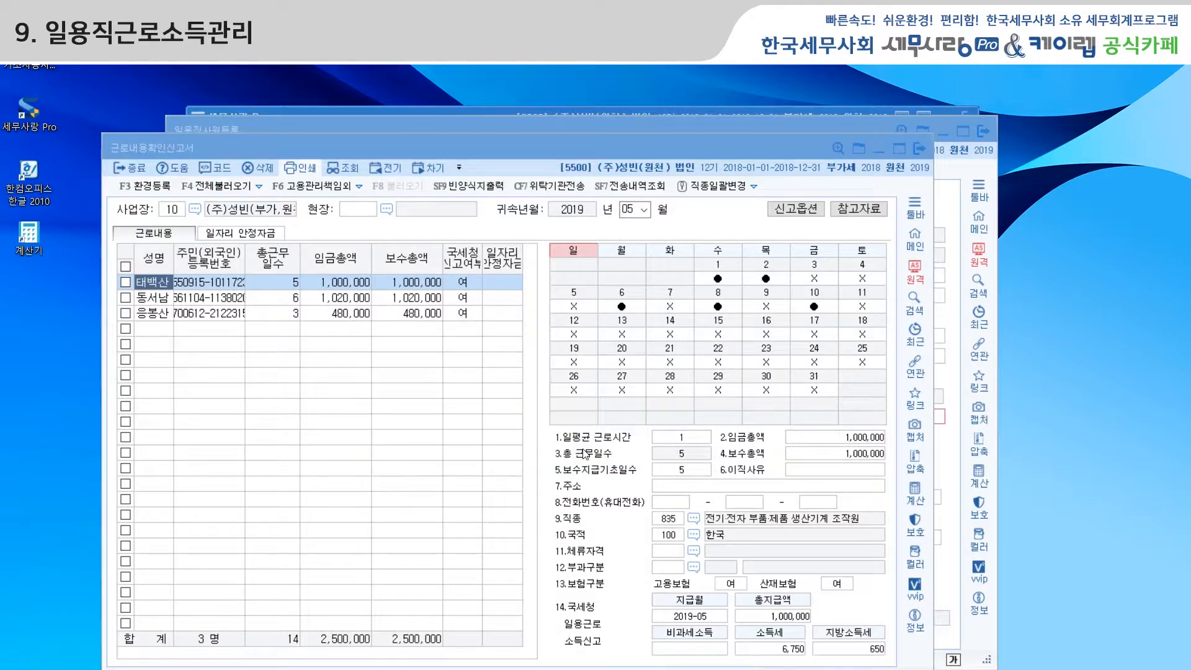
pyautogui.click(783, 280)
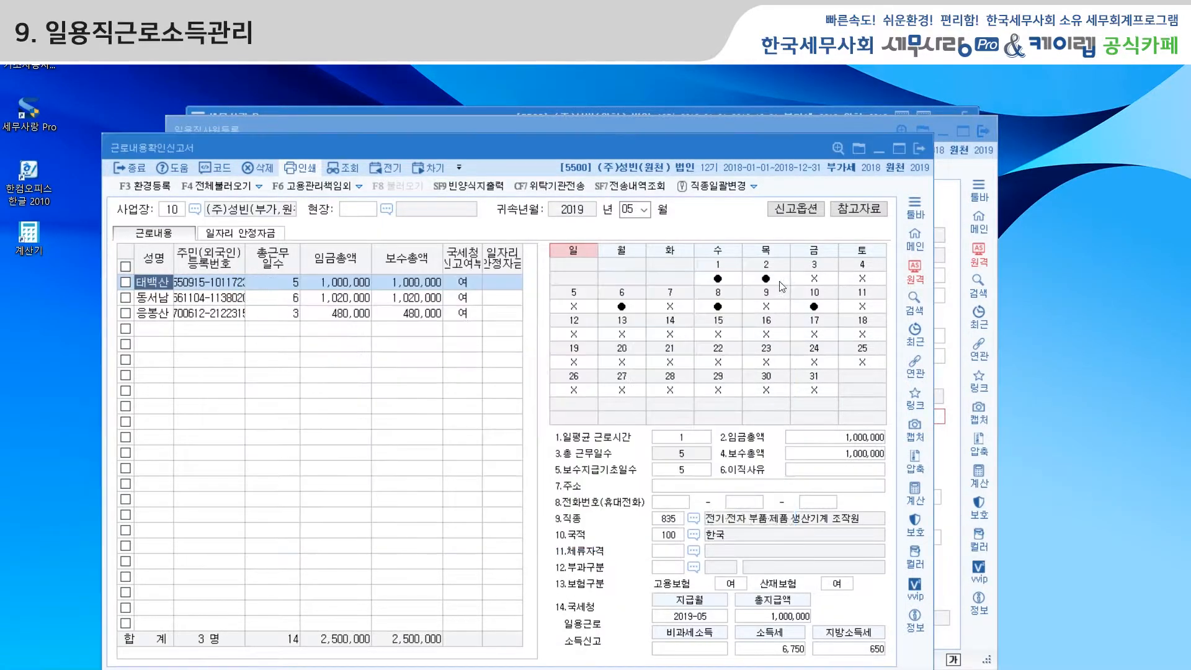
pyautogui.click(126, 280)
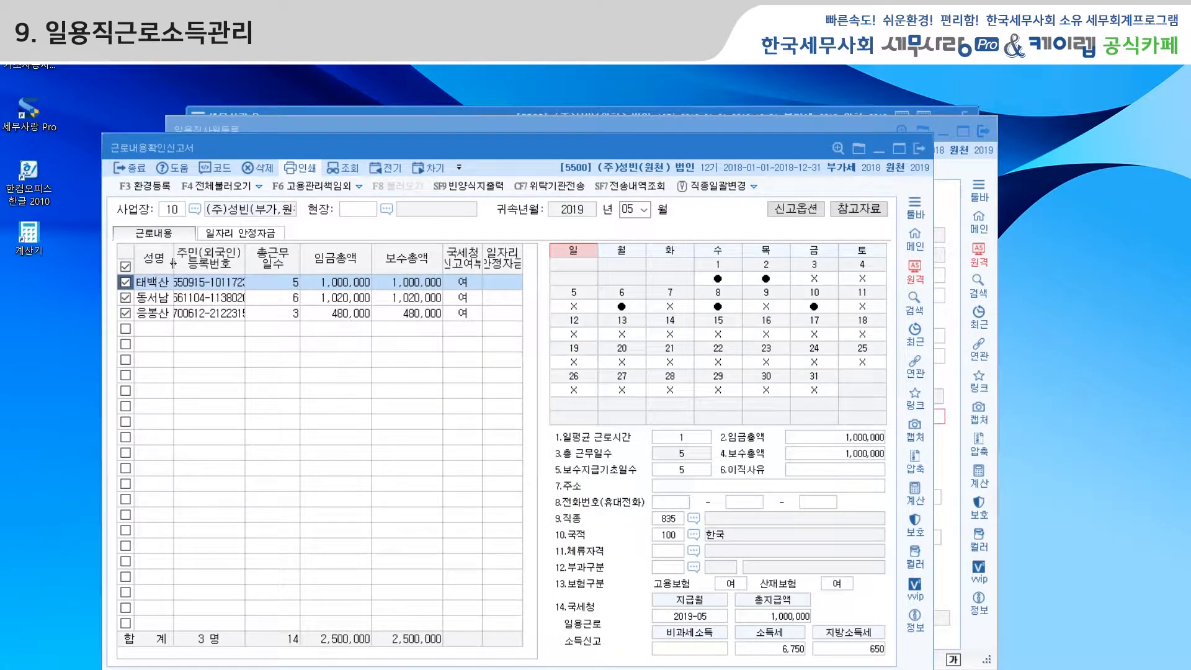
pyautogui.click(308, 168)
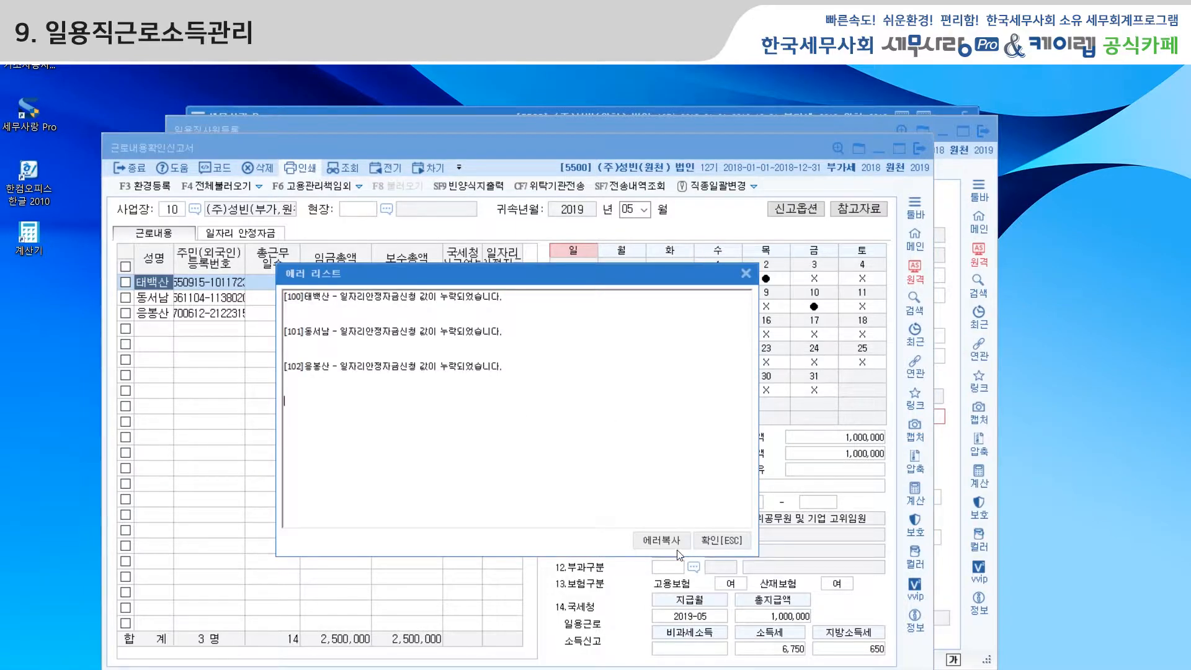
pyautogui.click(720, 540)
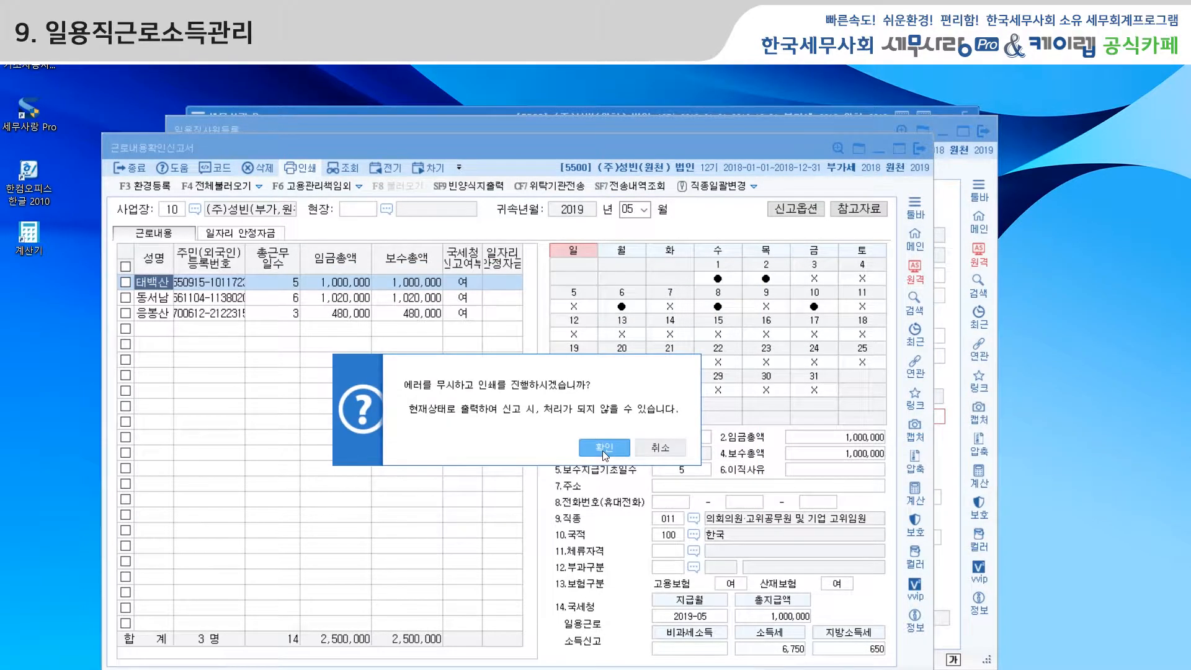
pyautogui.click(602, 450)
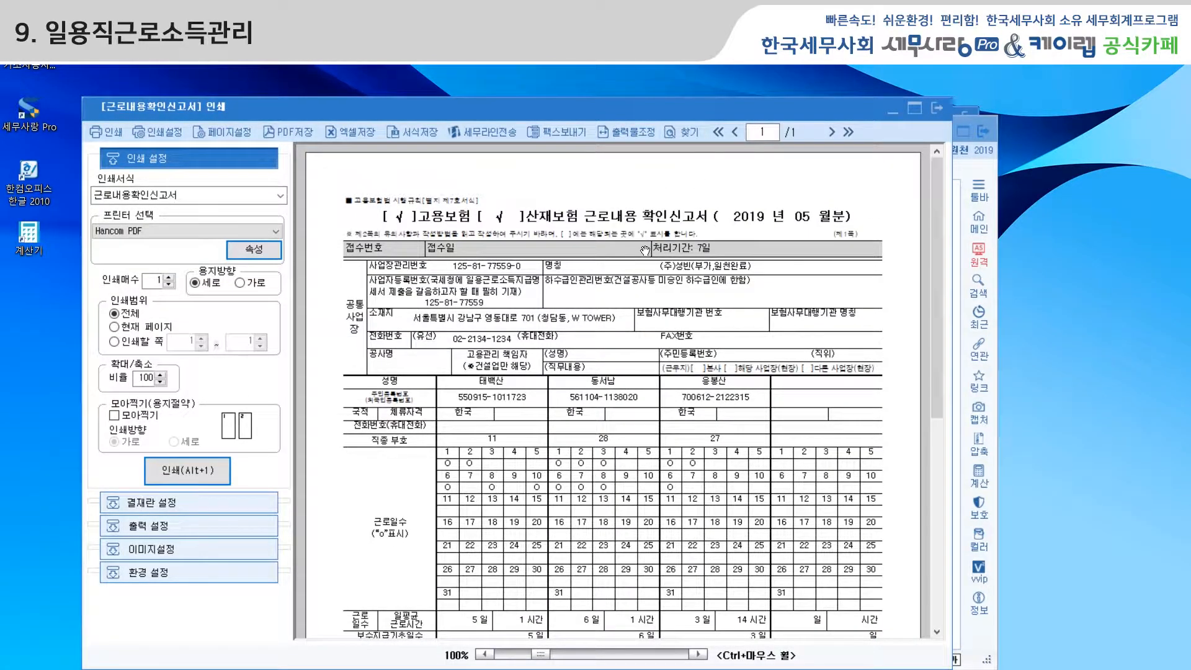
# Review the work days and pay sections in the report preview and close both the preview and the report.
pyautogui.scroll(-3, 632, 289)
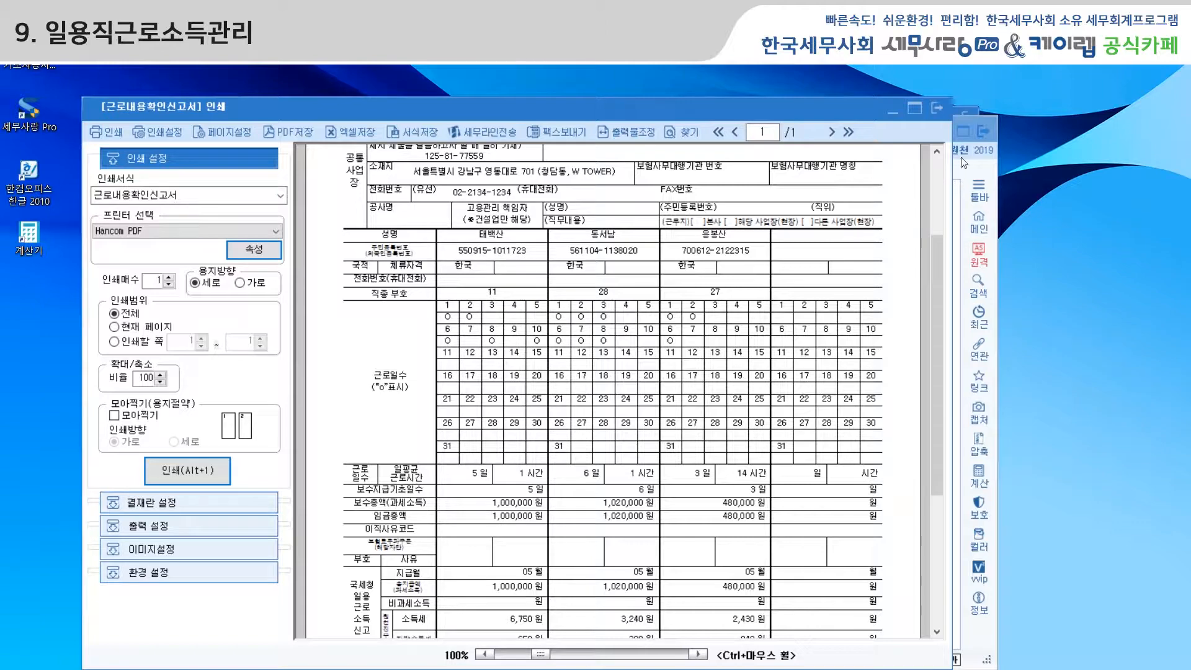
pyautogui.click(936, 108)
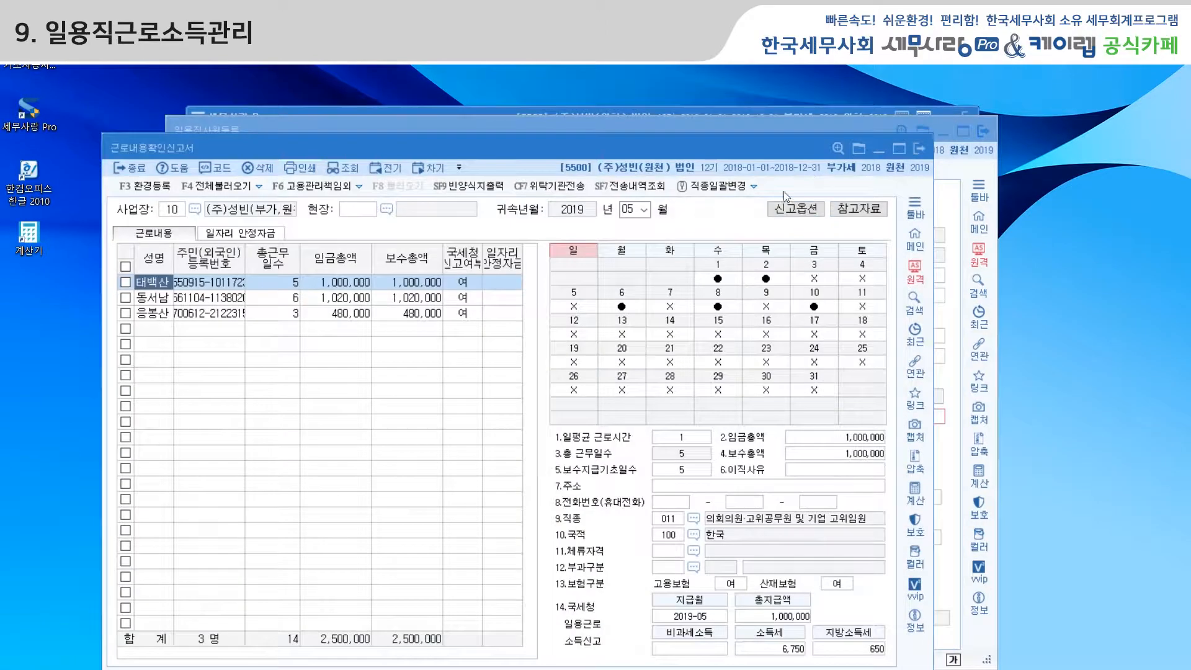
pyautogui.click(918, 148)
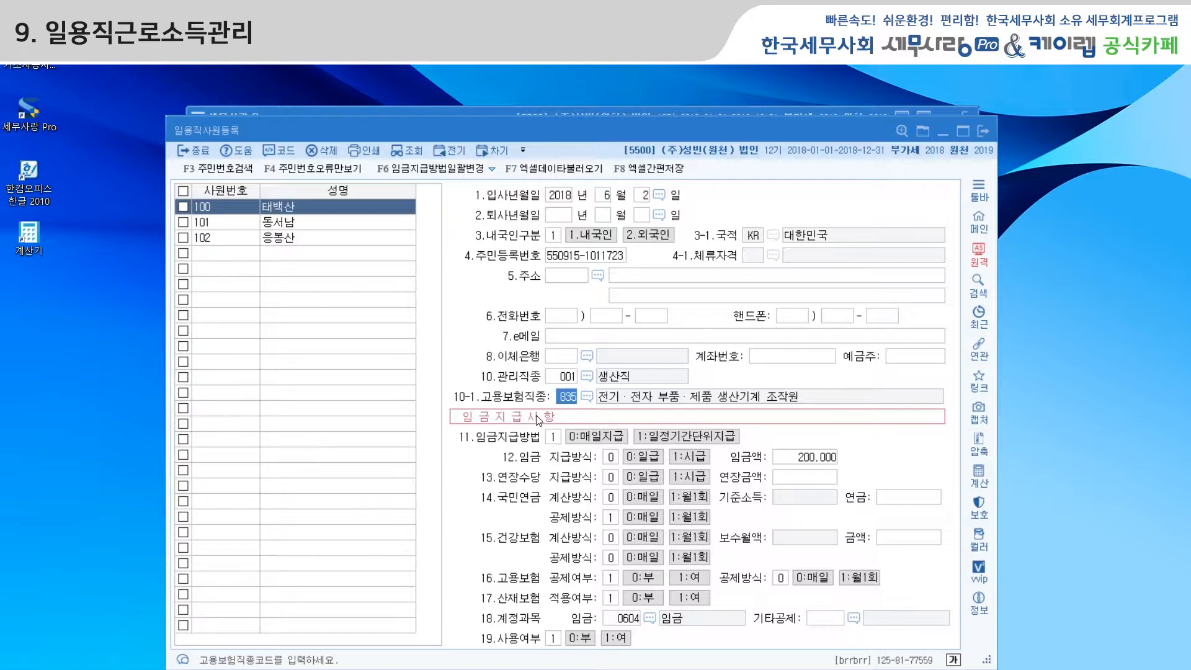
# Switch employee 100's wage payment type to hourly (1:시급) and back to daily (0:일급).
pyautogui.moveTo(574, 124); pyautogui.dragTo(574, 122)
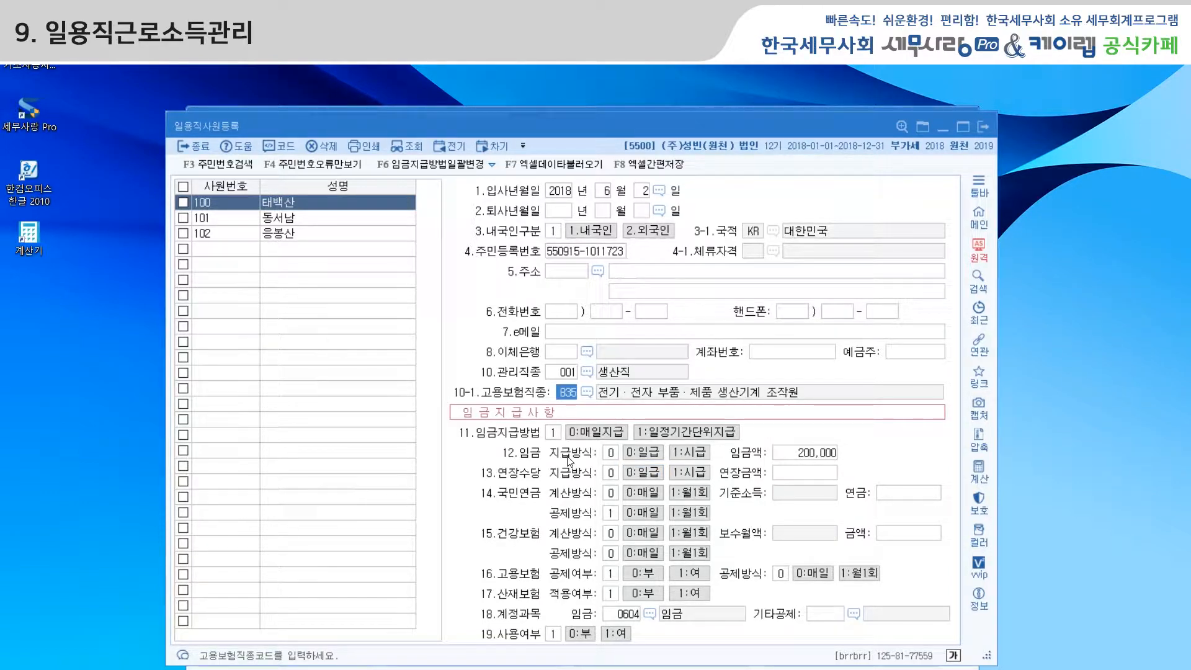
pyautogui.click(682, 455)
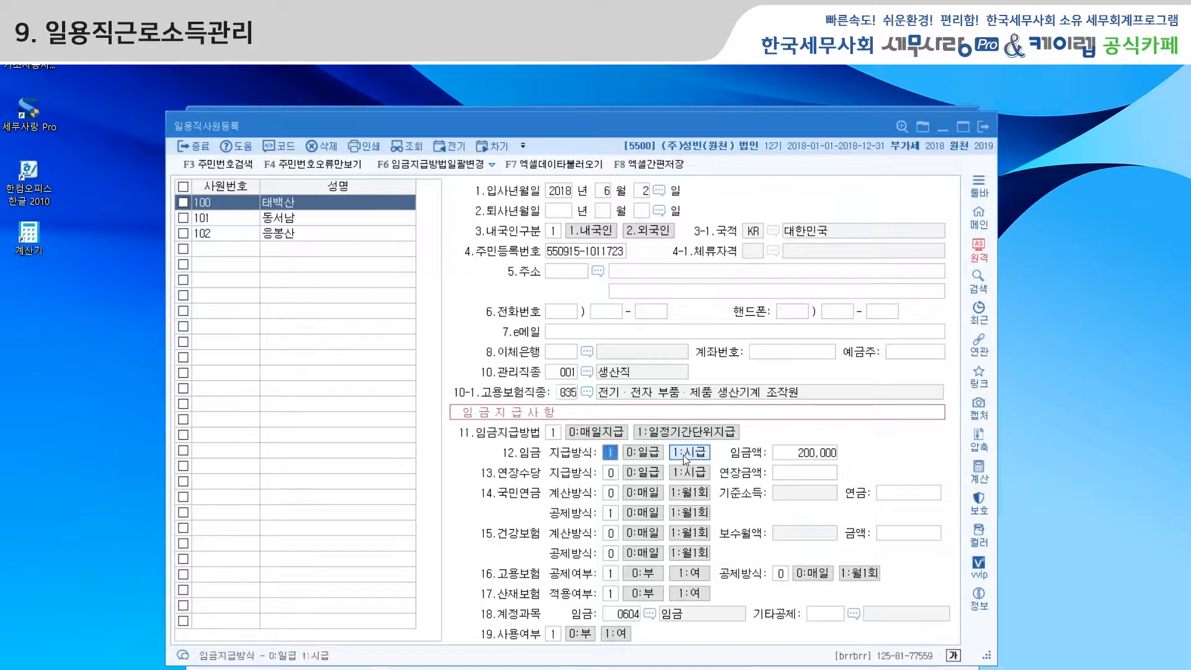
pyautogui.click(650, 454)
# Show the earned income (근로소득관리) page of the main menu and compare the registration details of employees 100, 101 and 102.
pyautogui.click(578, 109)
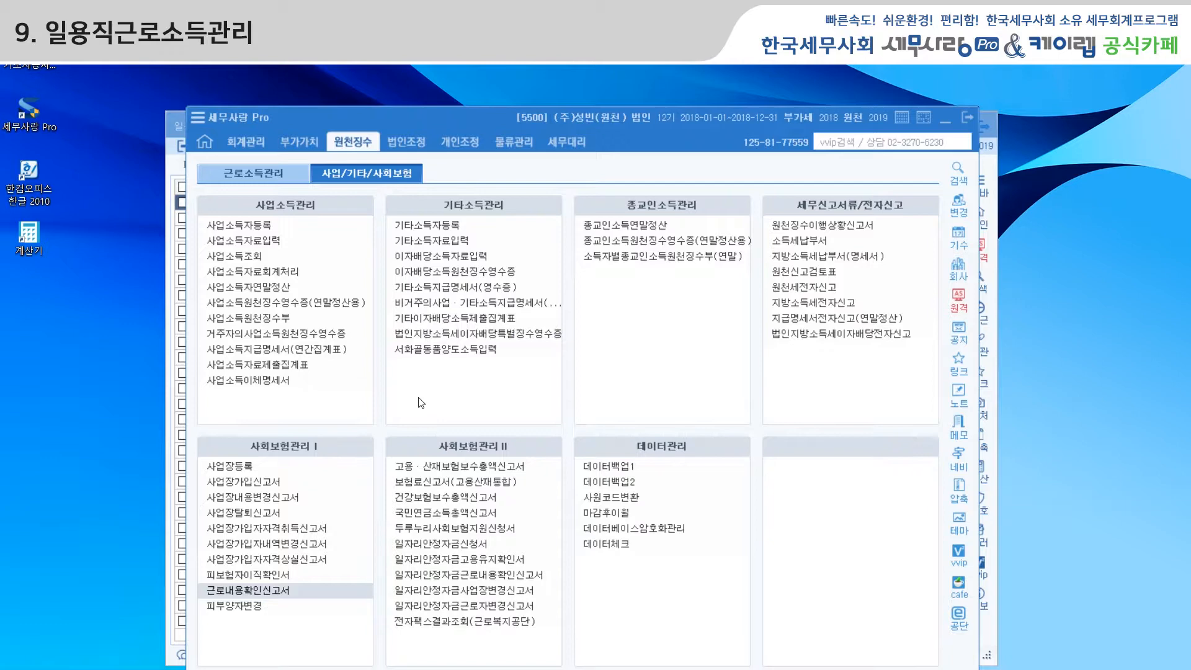
pyautogui.click(281, 172)
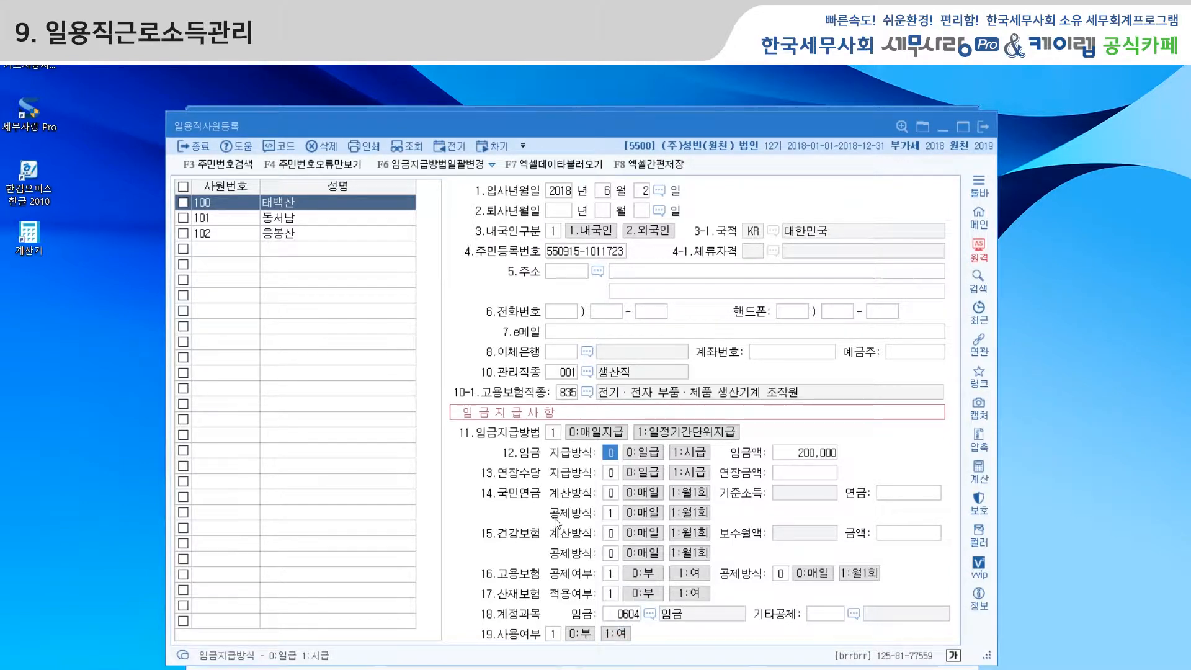
pyautogui.click(296, 218)
pyautogui.click(292, 234)
pyautogui.press('Up')
pyautogui.press('Up')
pyautogui.press('Down')
pyautogui.press('Down')
pyautogui.click(301, 207)
pyautogui.click(301, 218)
pyautogui.click(299, 231)
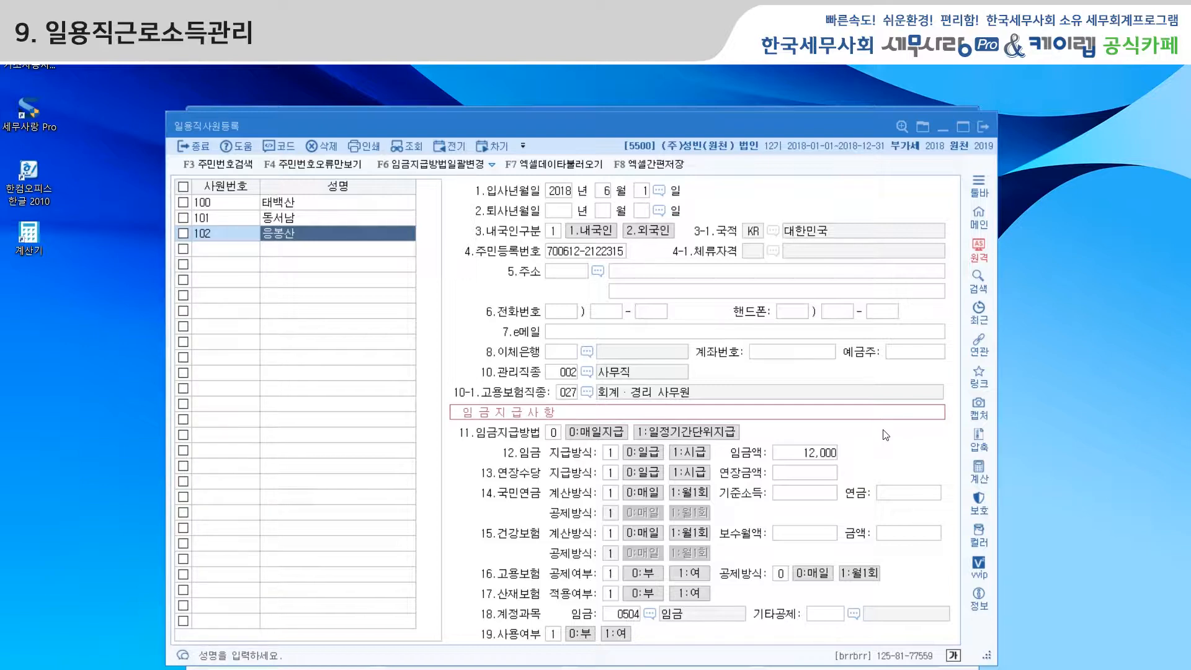
pyautogui.click(283, 218)
pyautogui.click(292, 206)
pyautogui.click(283, 221)
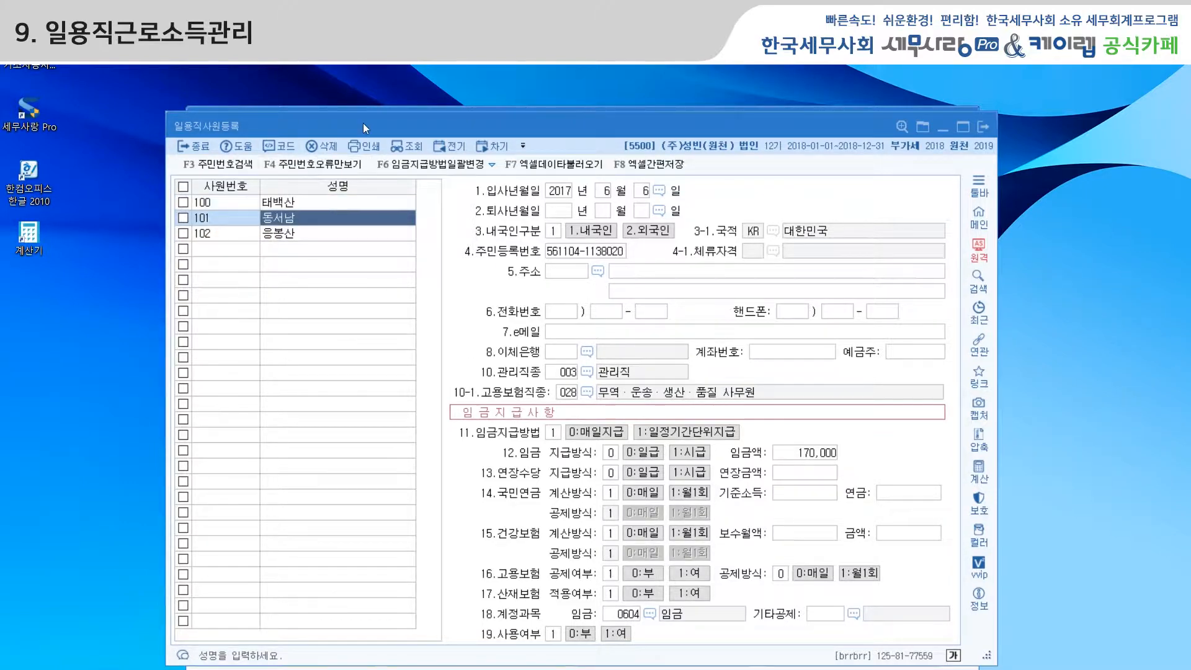
# Open the daily worker payroll entry (일용직급여자료입력) and load attribution and payment month 05 of 2019 for all payment methods.
pyautogui.moveTo(362, 123); pyautogui.dragTo(363, 136)
pyautogui.click(371, 114)
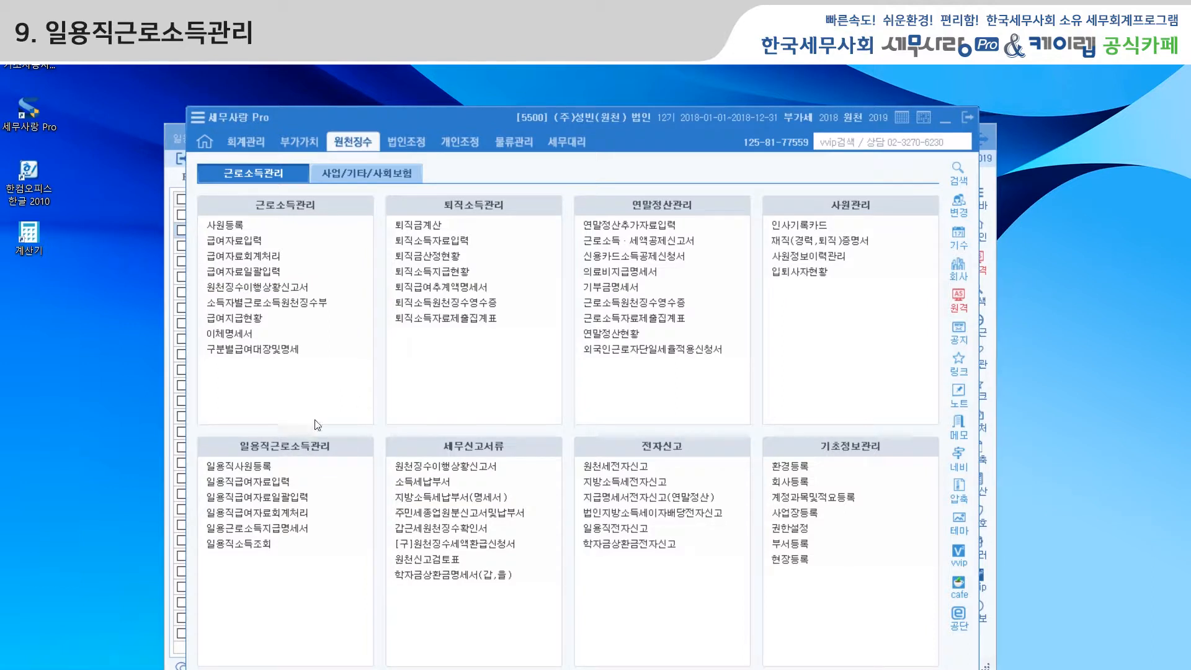
pyautogui.click(269, 482)
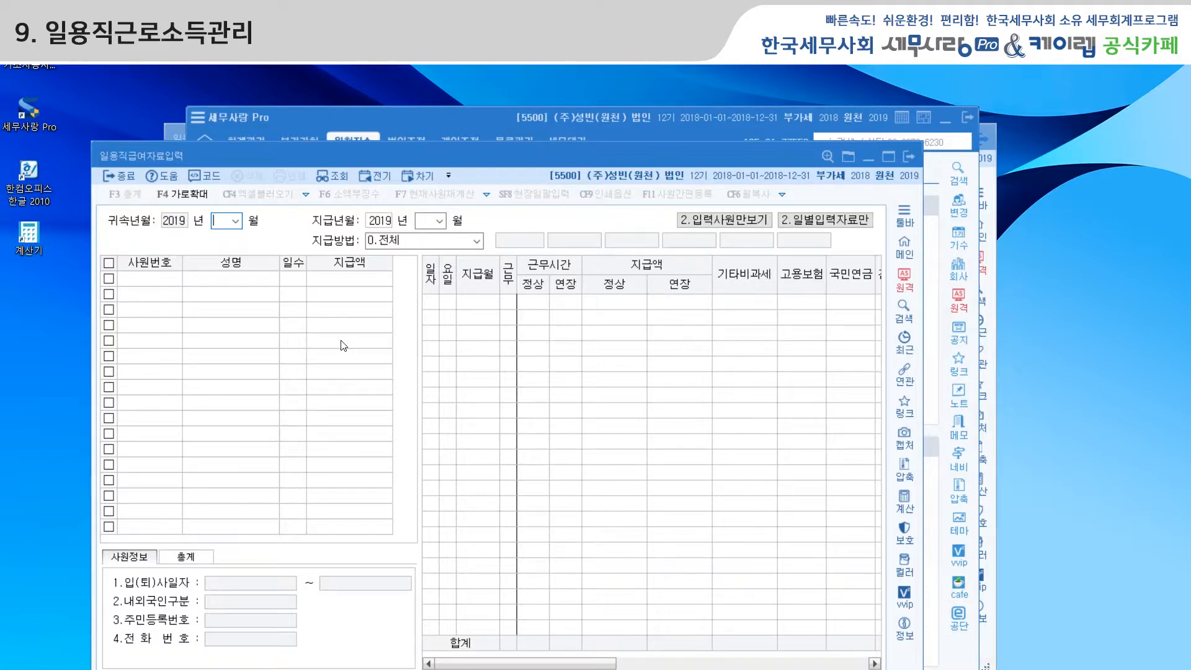
pyautogui.write('05')
pyautogui.press('Return')
pyautogui.press('Return')
pyautogui.press('Return')
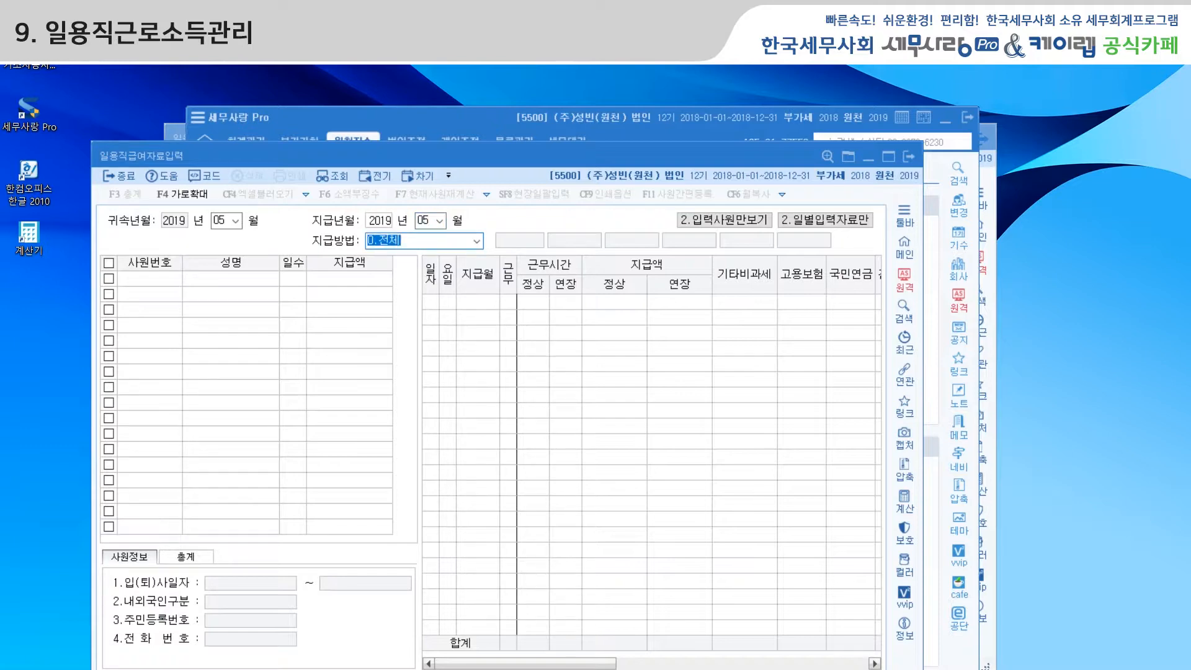
pyautogui.press('Return')
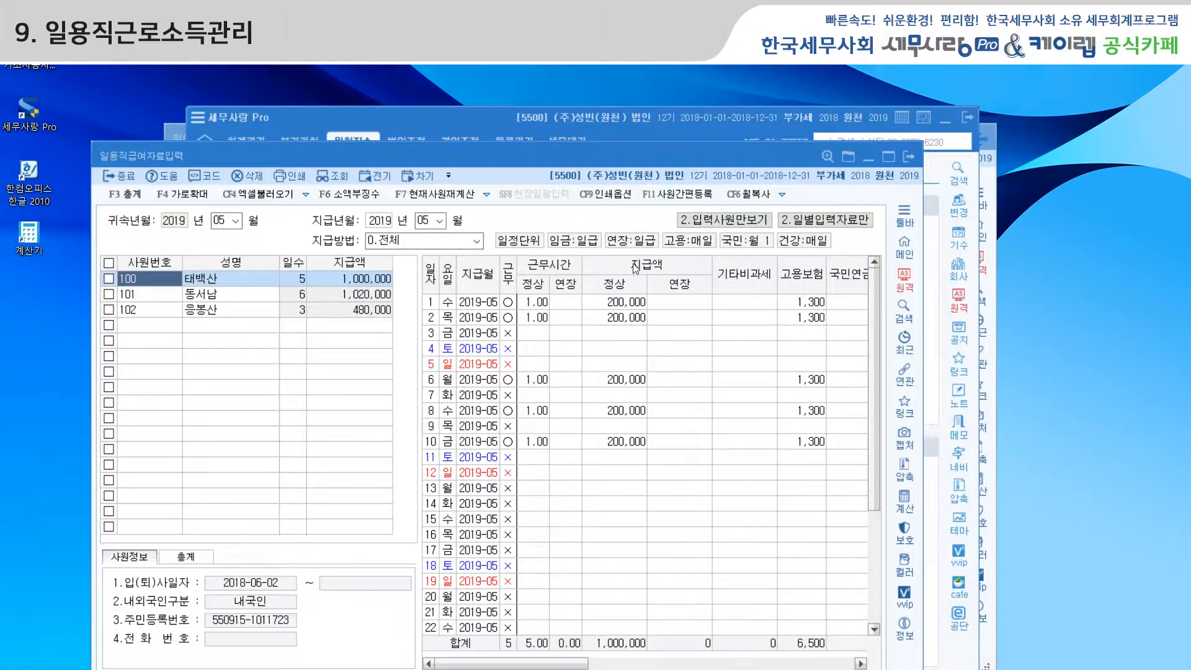
# Check the month copy (월복사) dialog and the other copy options without copying any data.
pyautogui.click(759, 195)
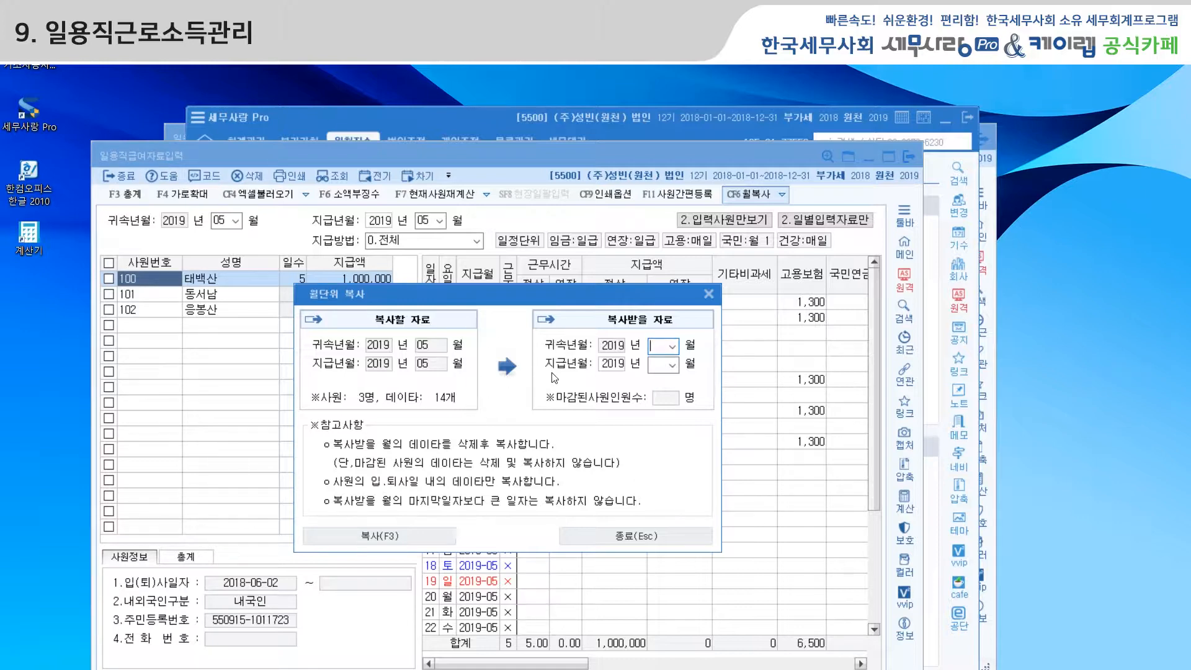
pyautogui.click(708, 293)
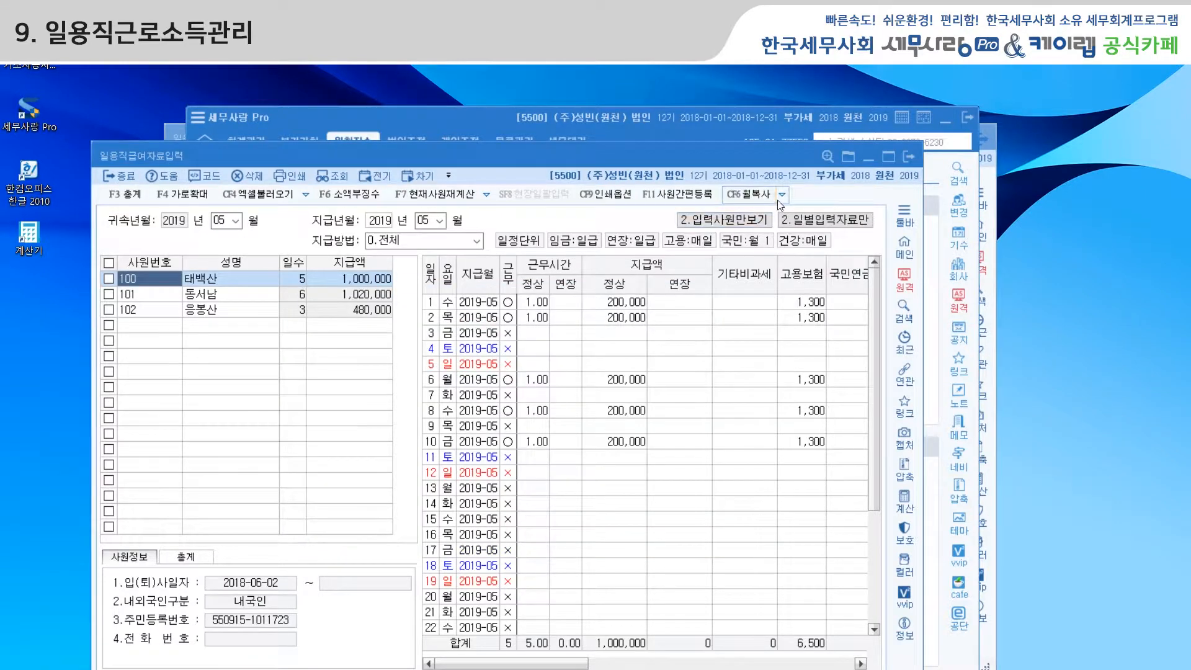
pyautogui.click(782, 194)
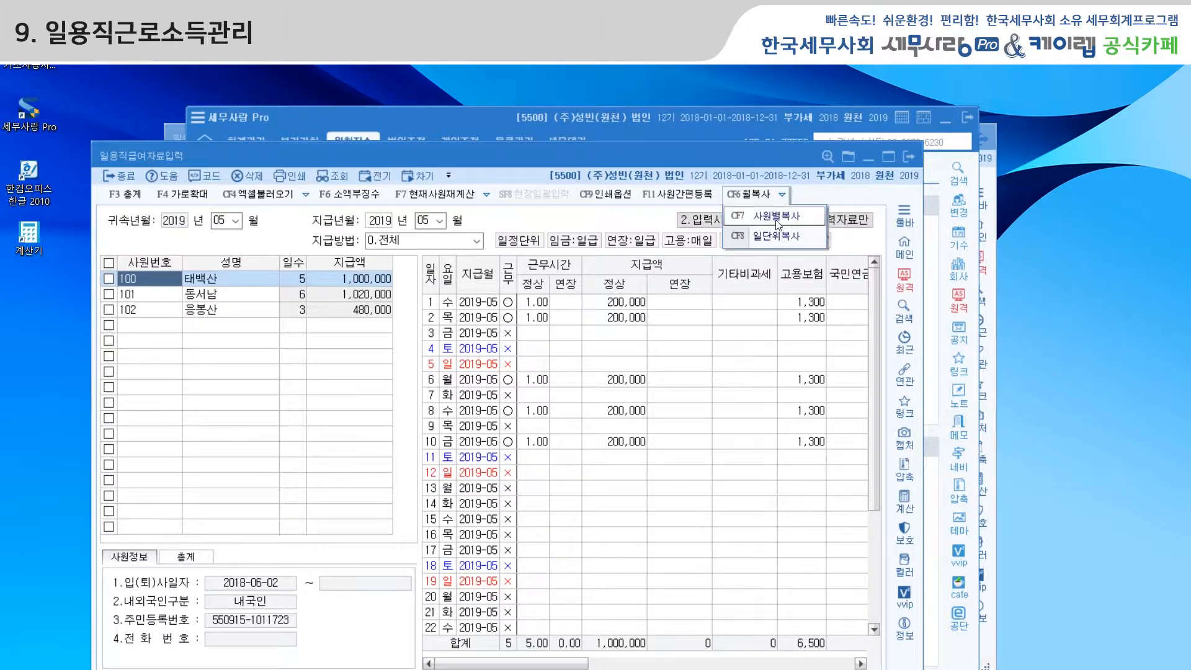
pyautogui.click(823, 194)
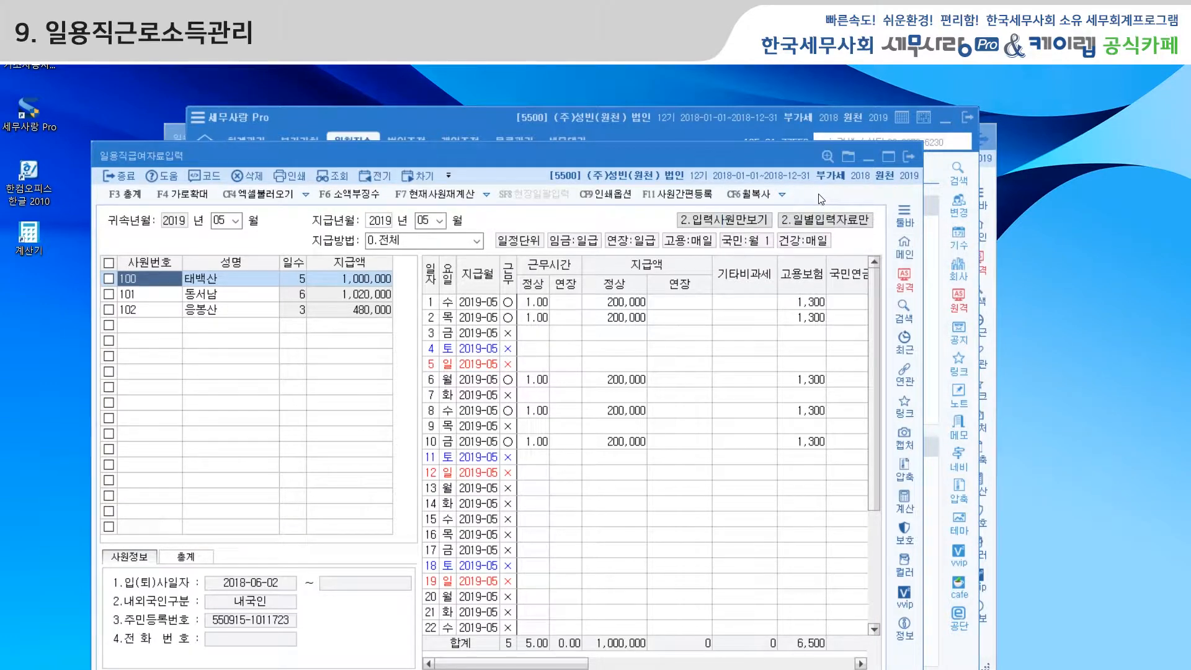
# View the simple employee registration (사원간편등록) form and the full daily employee registration, and return to the payroll entry.
pyautogui.click(675, 202)
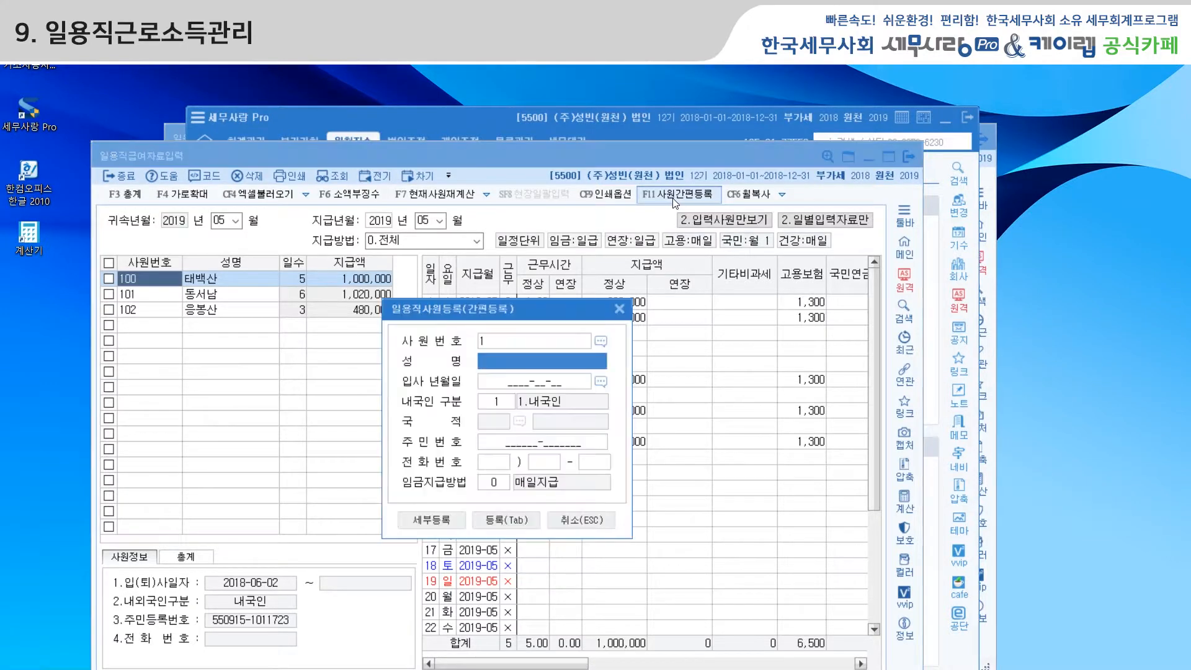
pyautogui.click(620, 308)
pyautogui.click(471, 122)
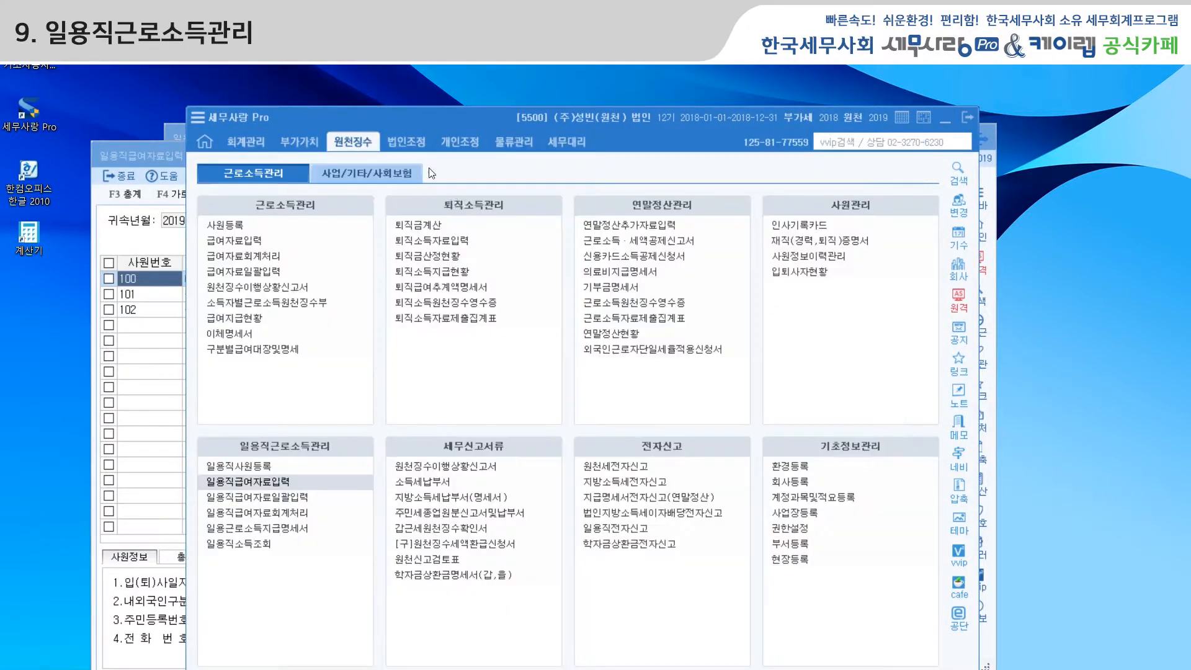
pyautogui.click(257, 467)
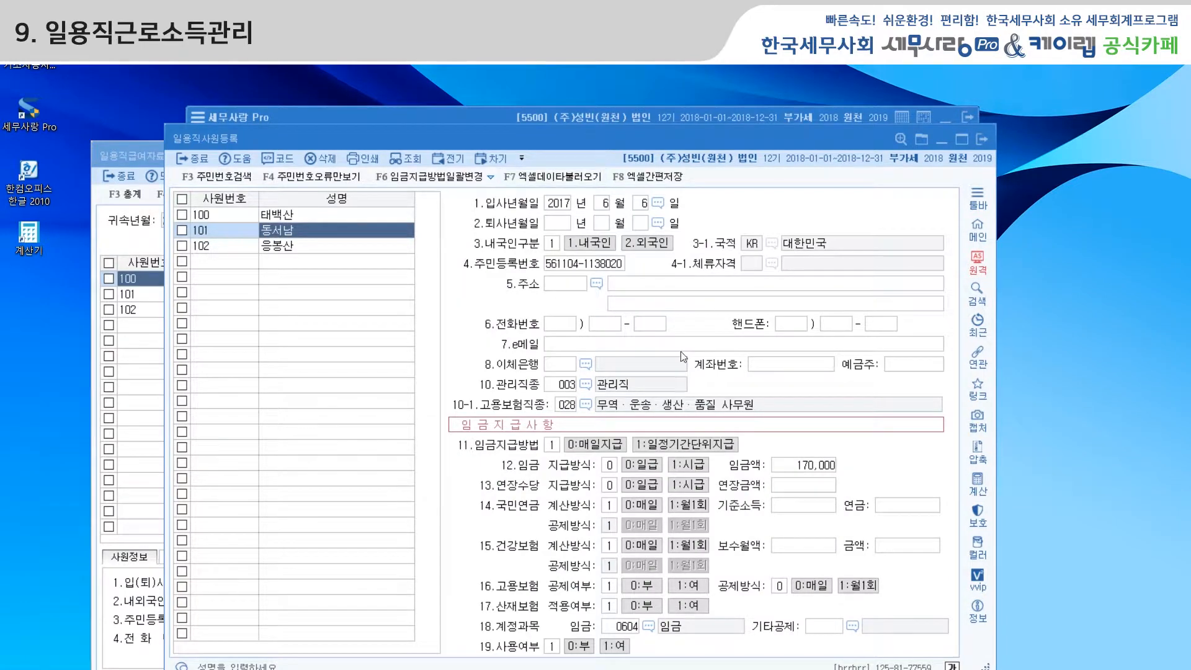
pyautogui.click(943, 140)
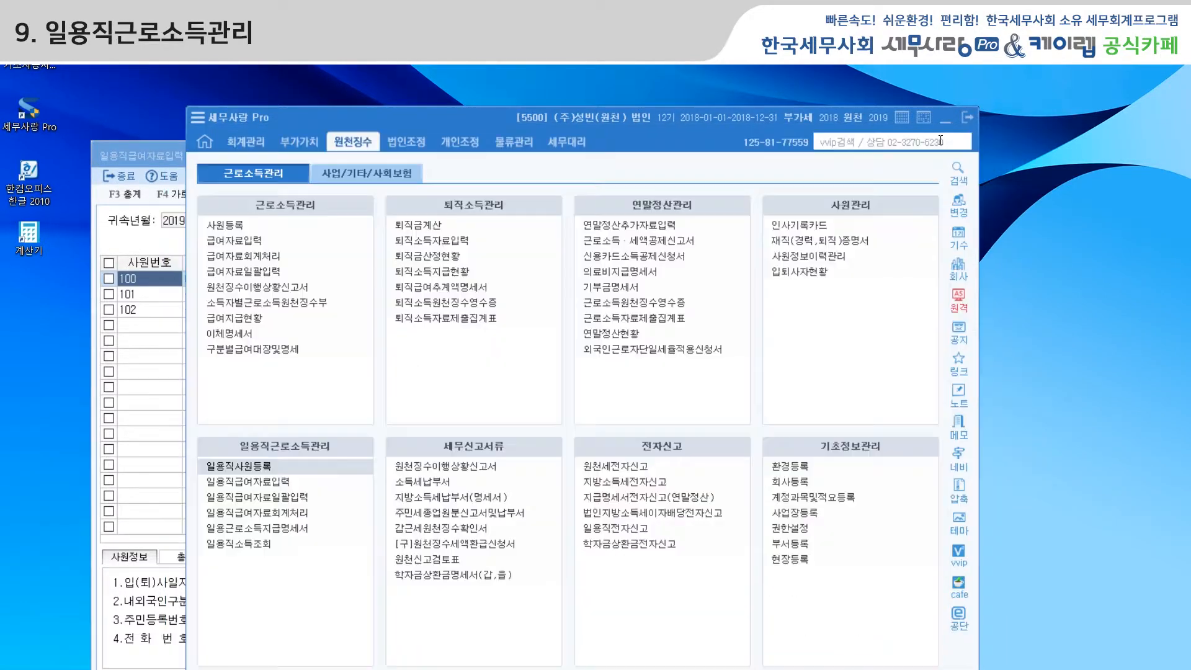
pyautogui.click(173, 152)
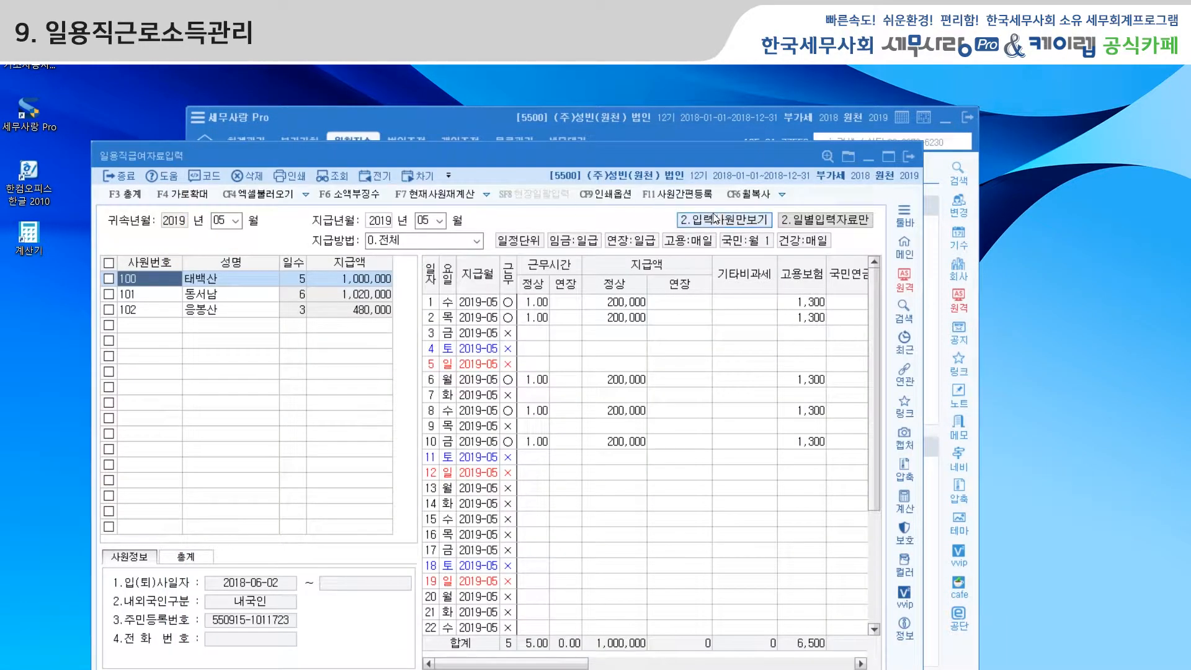
# Reopen the simple employee registration form, check its detailed registration (세부등록) option, and close the form without registering anyone.
pyautogui.click(687, 196)
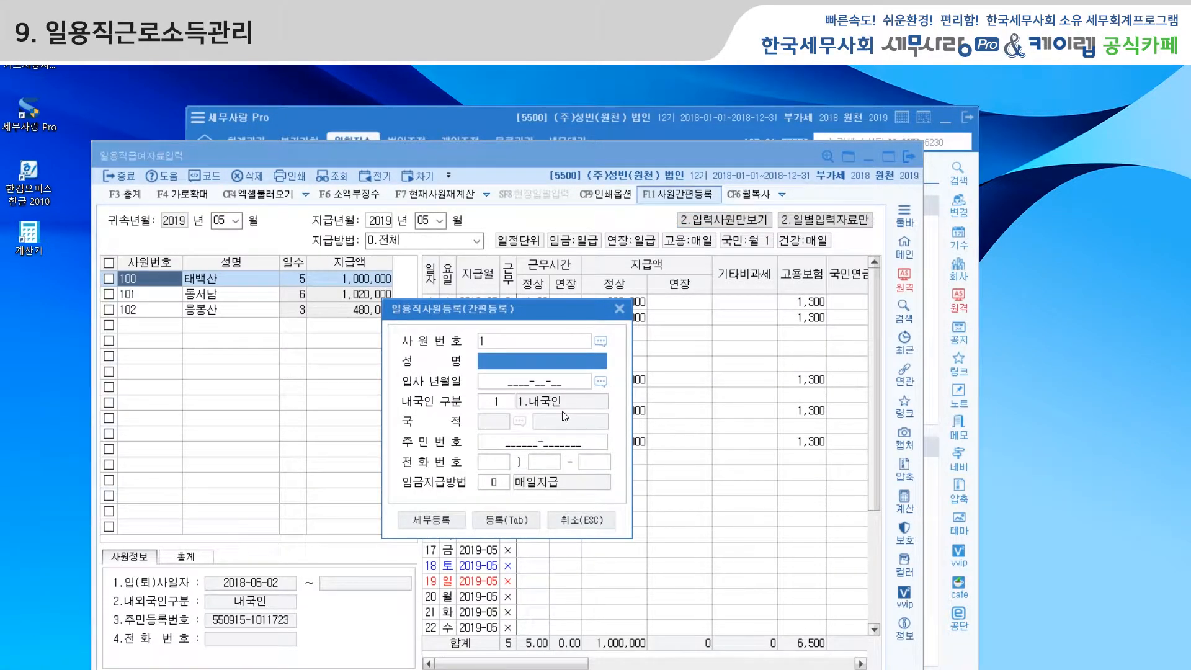
pyautogui.click(446, 517)
pyautogui.click(620, 308)
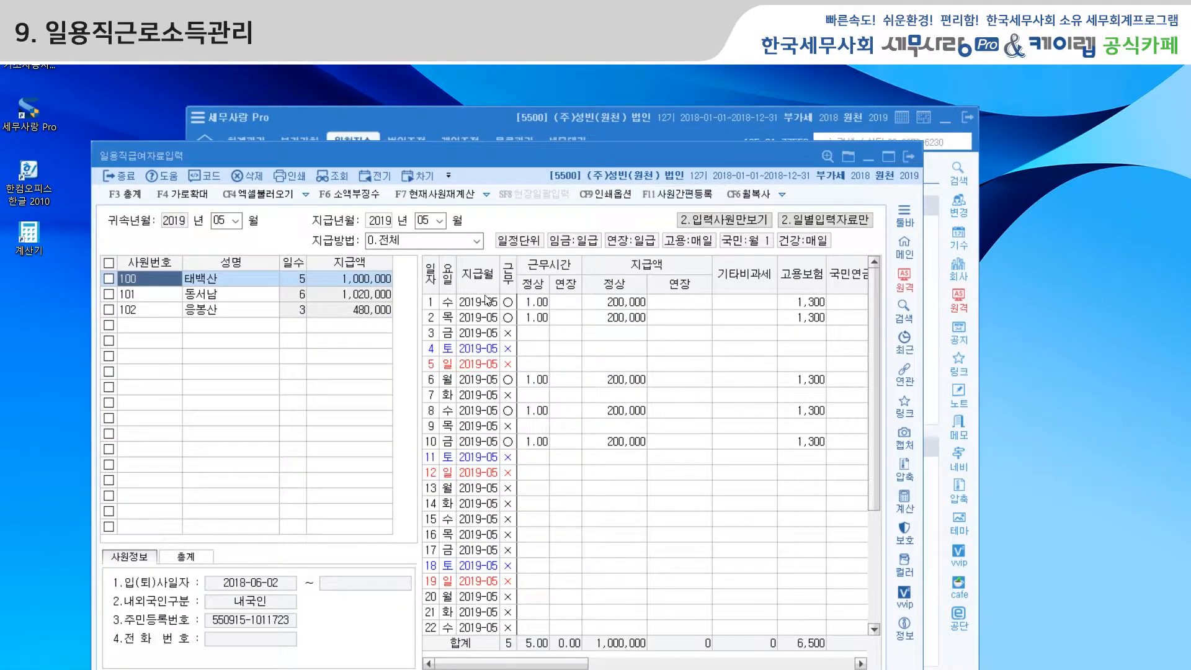
# Select employee 100 in the payroll entry, check the wage settings in the employee registration, and return to the payroll entry.
pyautogui.click(208, 284)
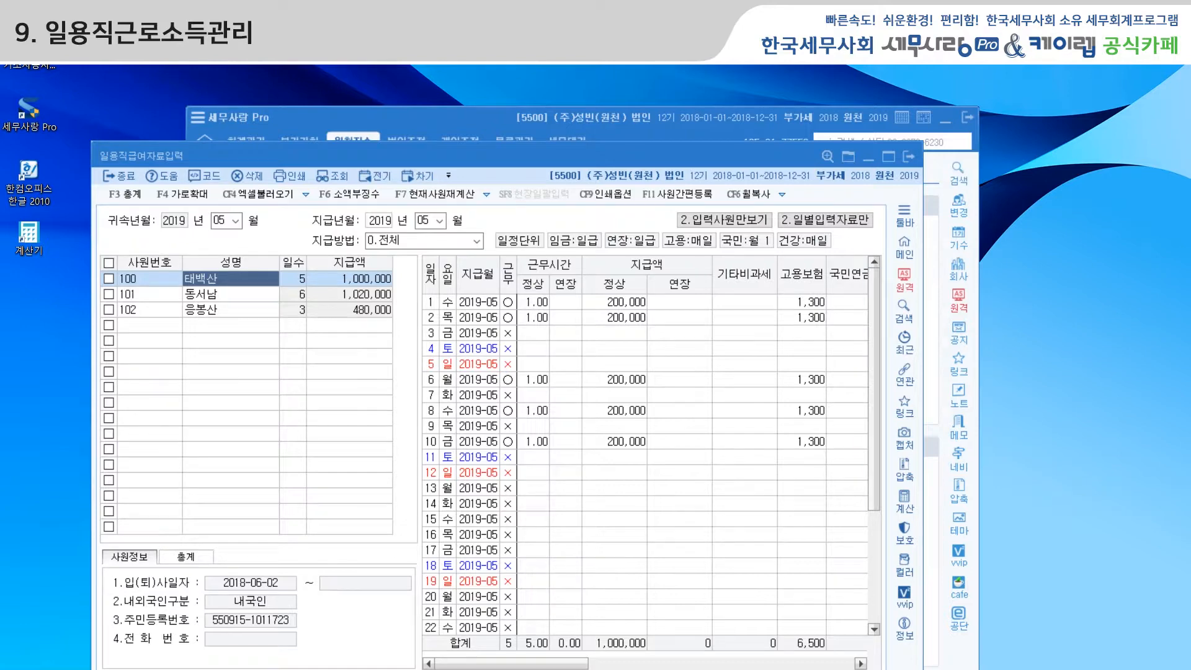
pyautogui.hotkey('alt', 'Tab')
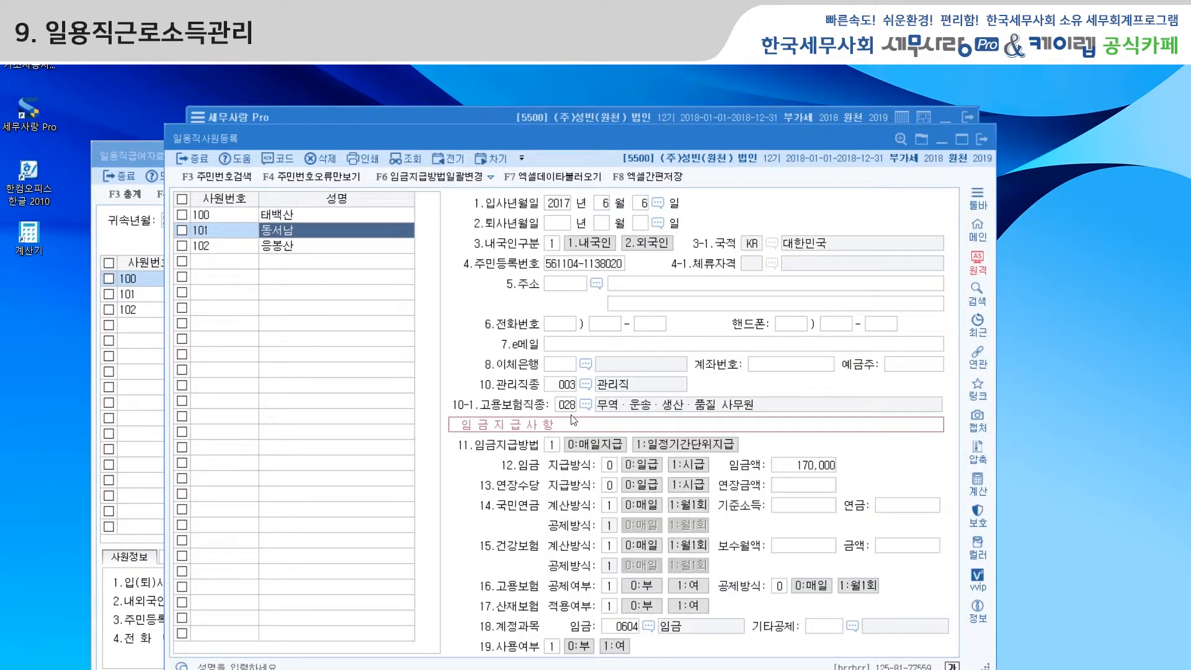
pyautogui.click(940, 140)
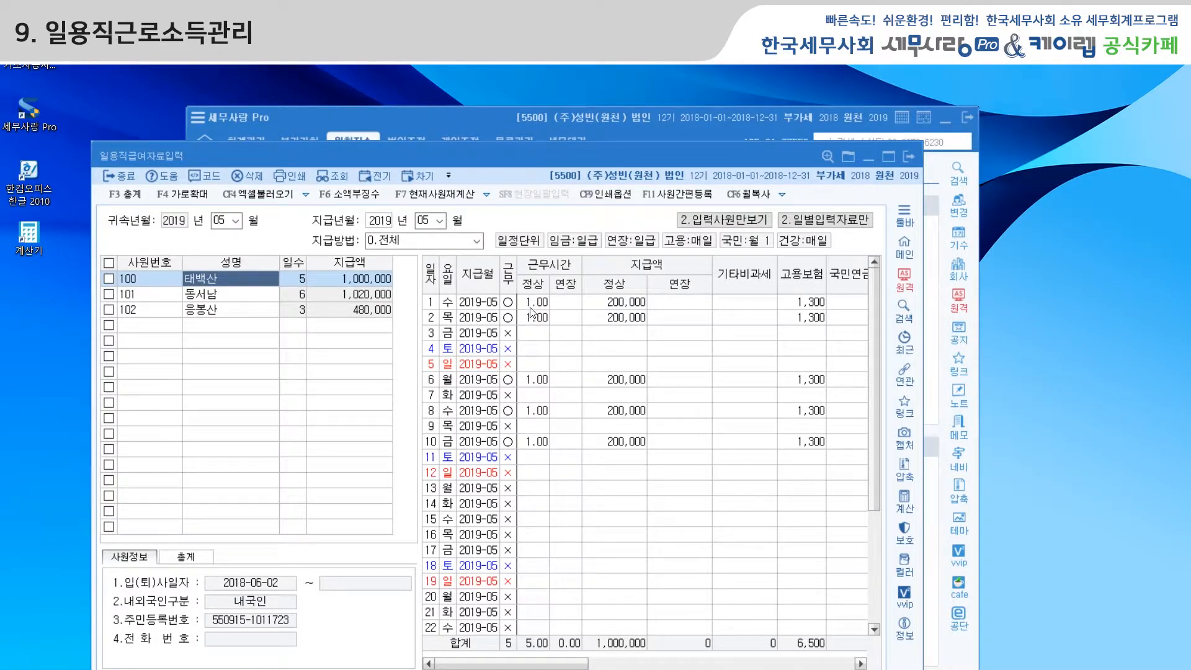
# Enter 1 as employee 100's regular work time (정상) on 13 May 2019.
pyautogui.click(532, 490)
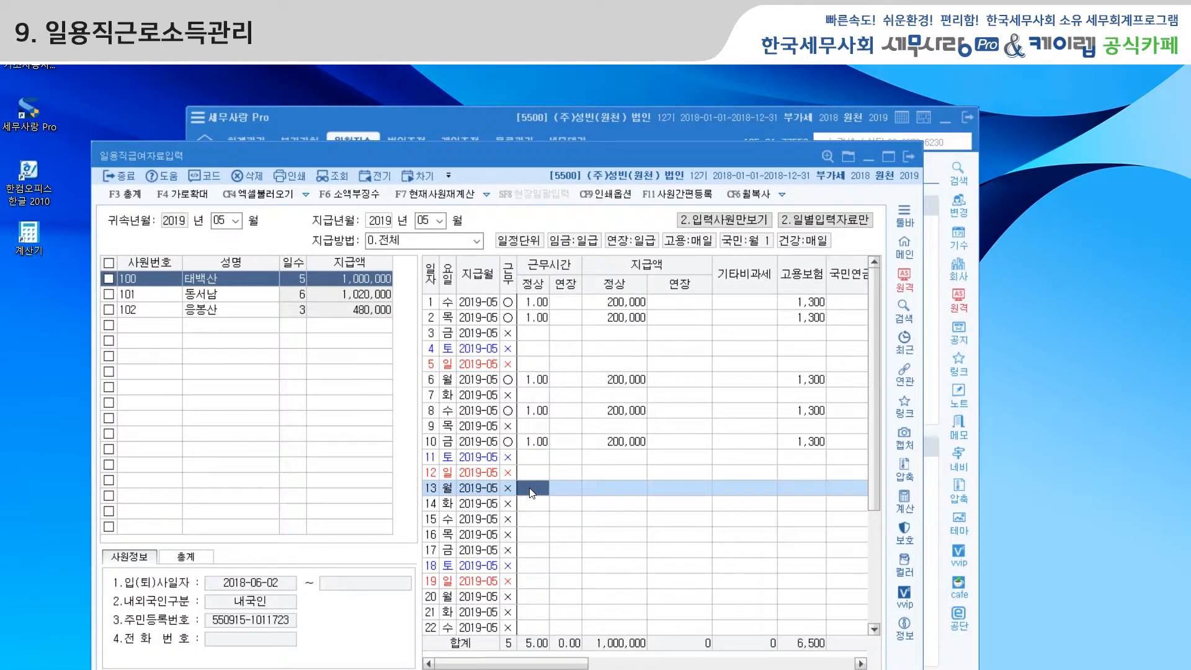
pyautogui.write('1')
pyautogui.press('Return')
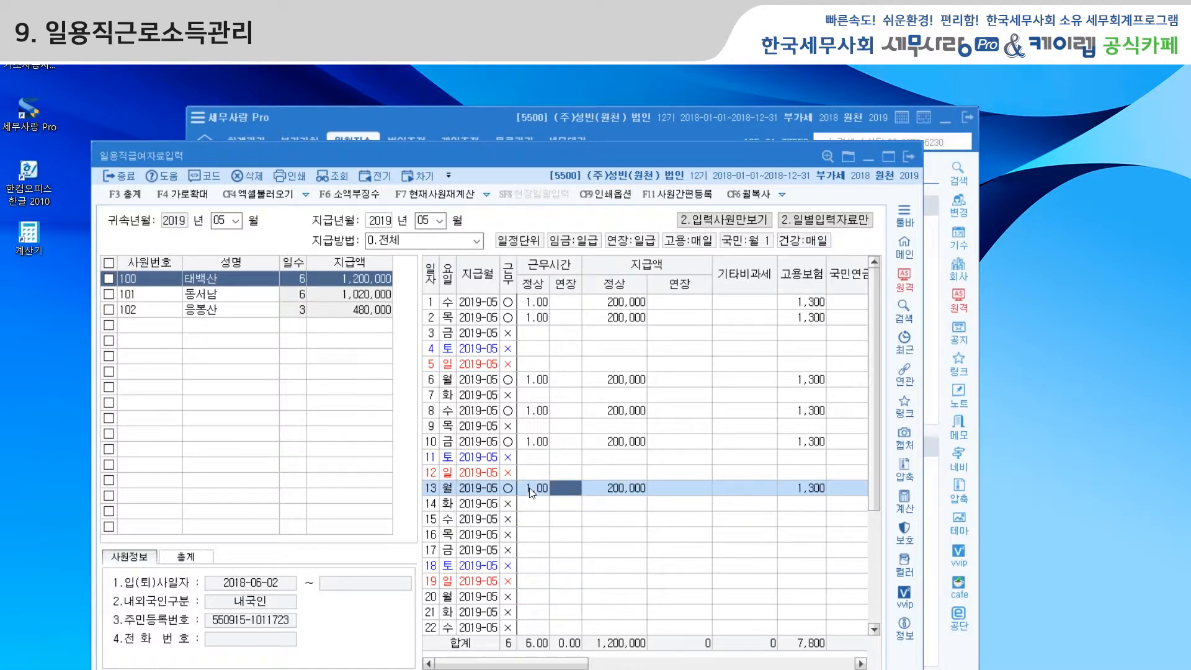
# Try 24 as the regular work time on 13 May and set it back to 1.
pyautogui.click(530, 490)
pyautogui.click(530, 488)
pyautogui.write('24')
pyautogui.press('Return')
pyautogui.click(530, 490)
pyautogui.write('1')
pyautogui.press('Return')
pyautogui.press('Return')
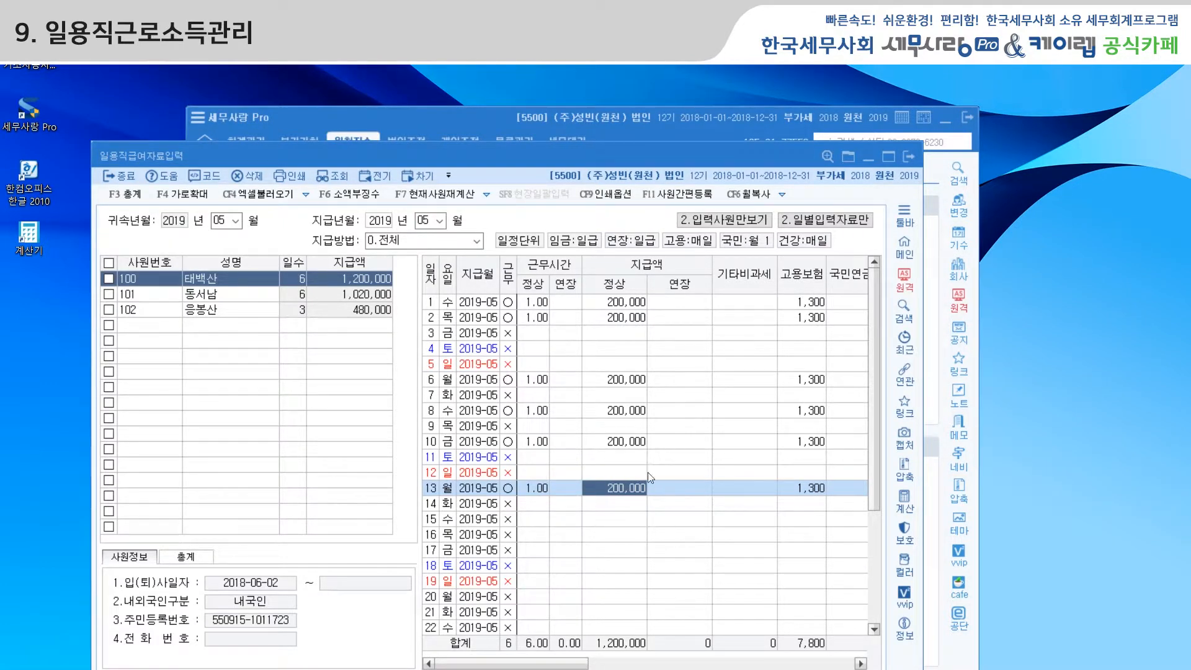
# Enter 1 as employee 100's regular work time on 14 May 2019.
pyautogui.click(538, 504)
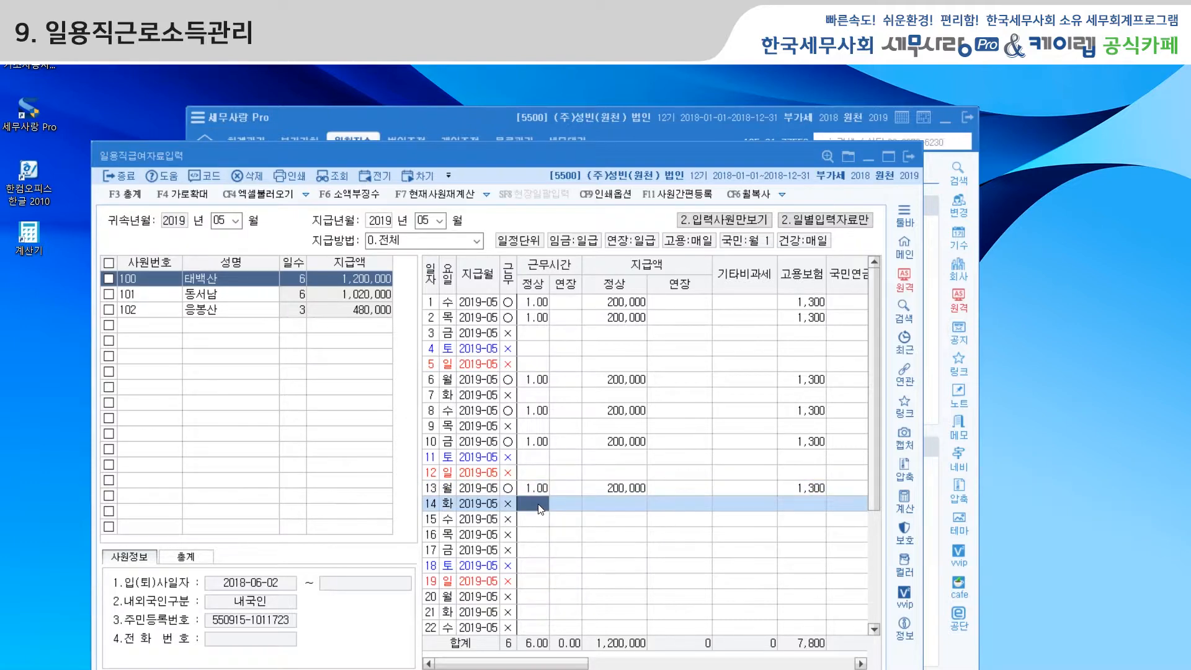
pyautogui.write('1')
pyautogui.press('Return')
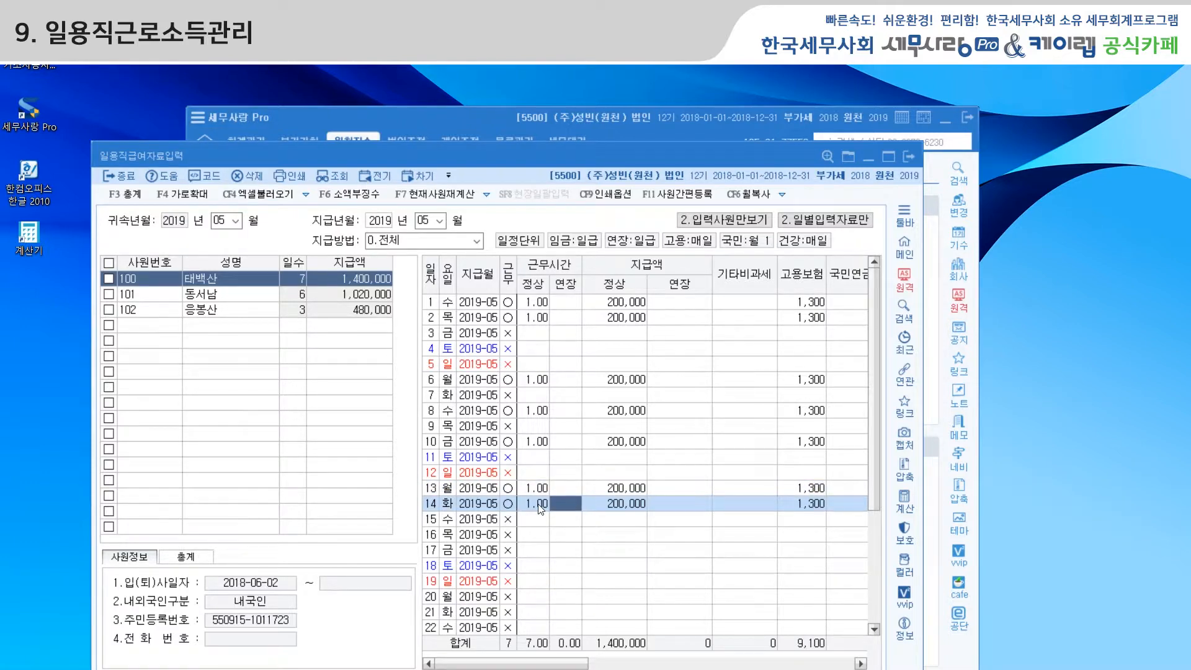
# Clear employee 100's work on 13 and 14 May by setting both regular work times to 0.
pyautogui.click(536, 489)
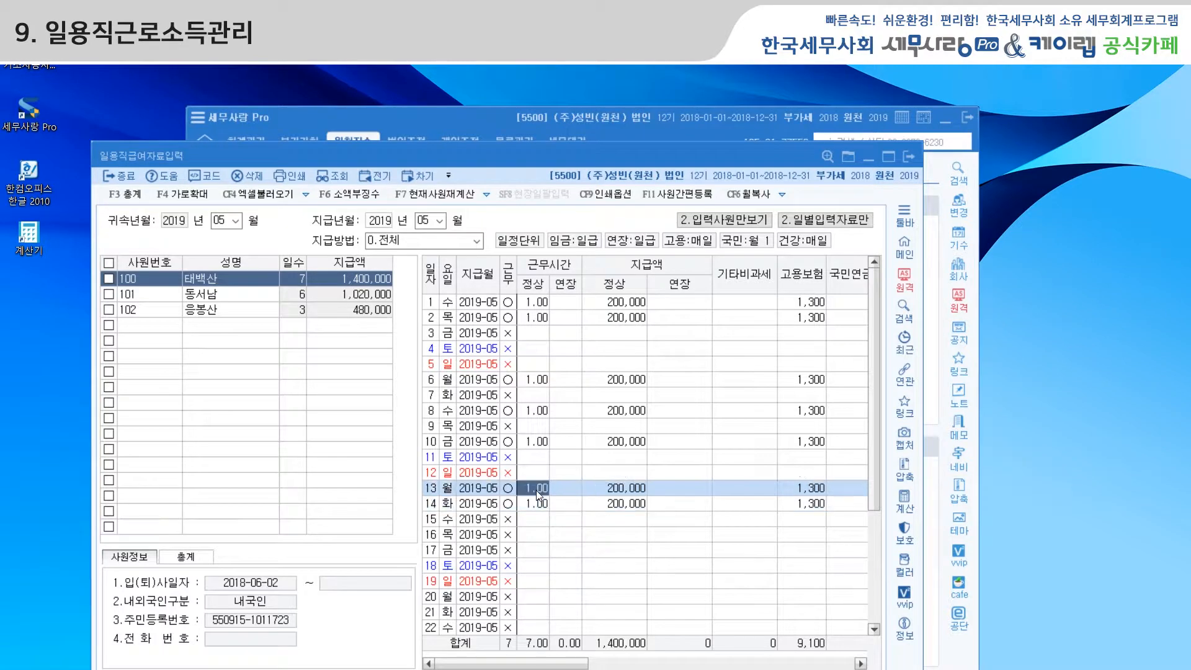
pyautogui.write('0')
pyautogui.press('Return')
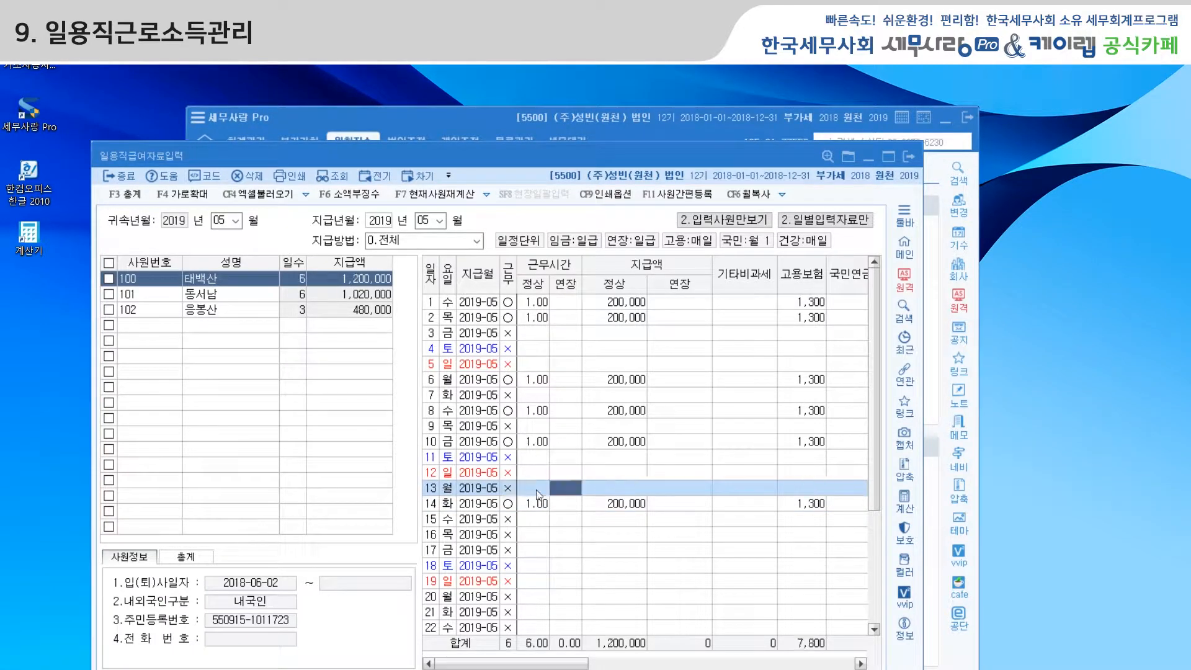
pyautogui.press('Return')
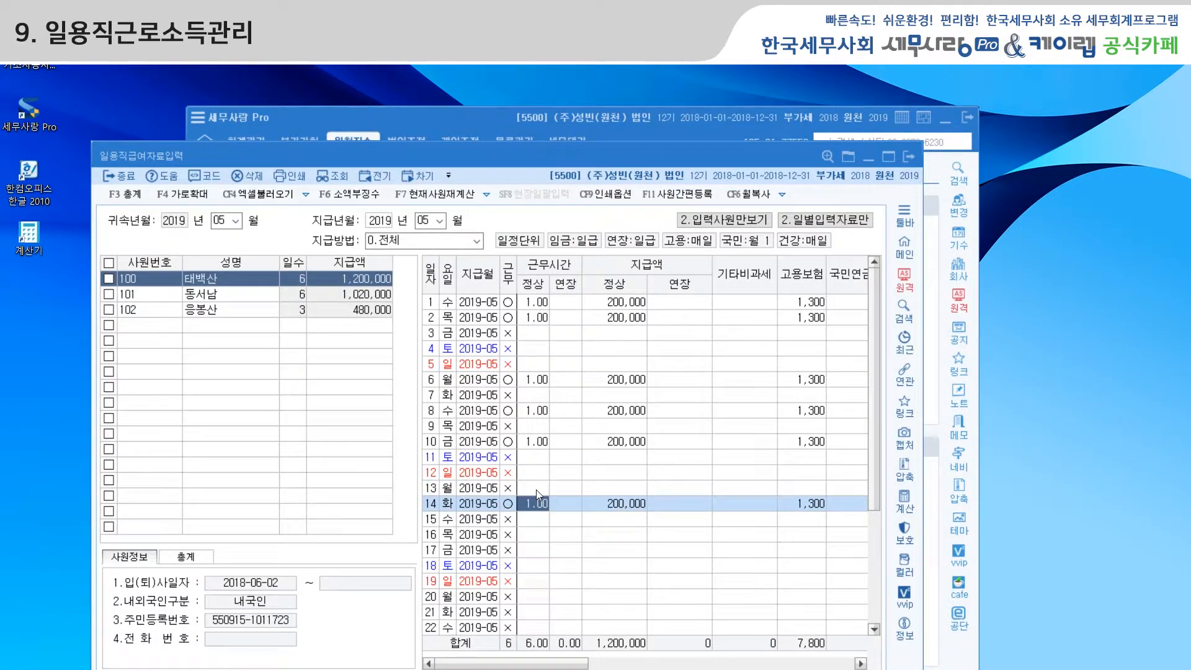
pyautogui.write('0')
pyautogui.press('Return')
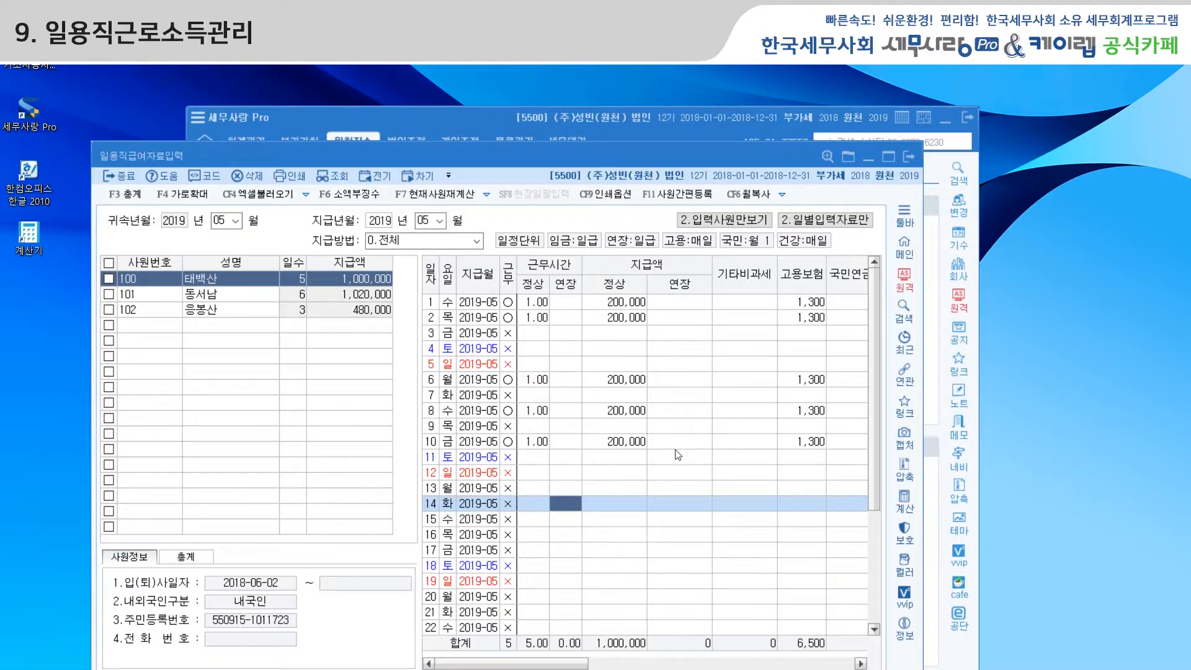
# Review the income tax, local income tax and net payment columns of employee 100's May payroll records.
pyautogui.click(620, 442)
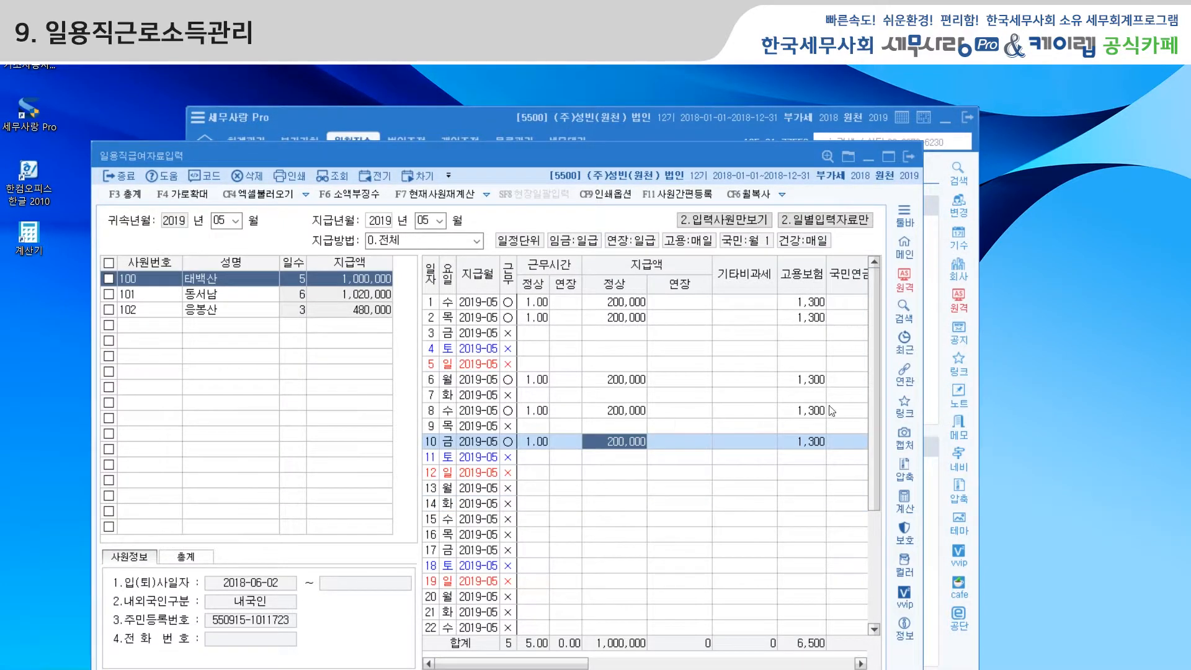
pyautogui.moveTo(560, 663); pyautogui.dragTo(837, 665)
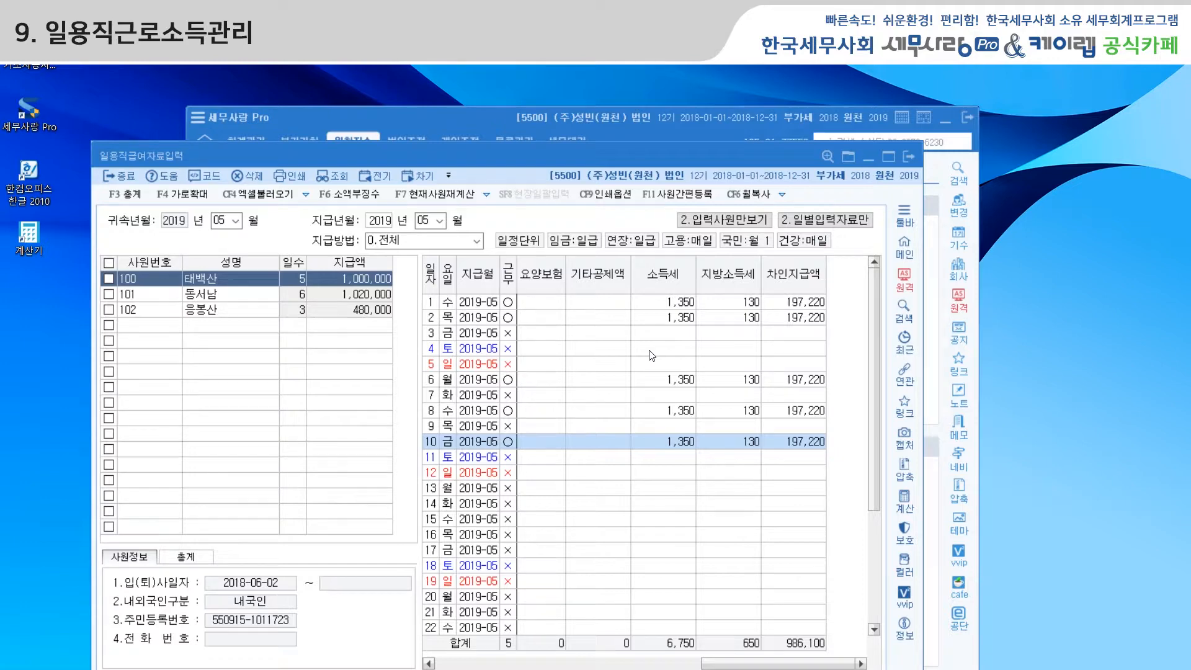
# Set employee 100's regular pay on 10 May 2019 to 150,000 and check that day's income tax columns.
pyautogui.moveTo(726, 663); pyautogui.dragTo(547, 666)
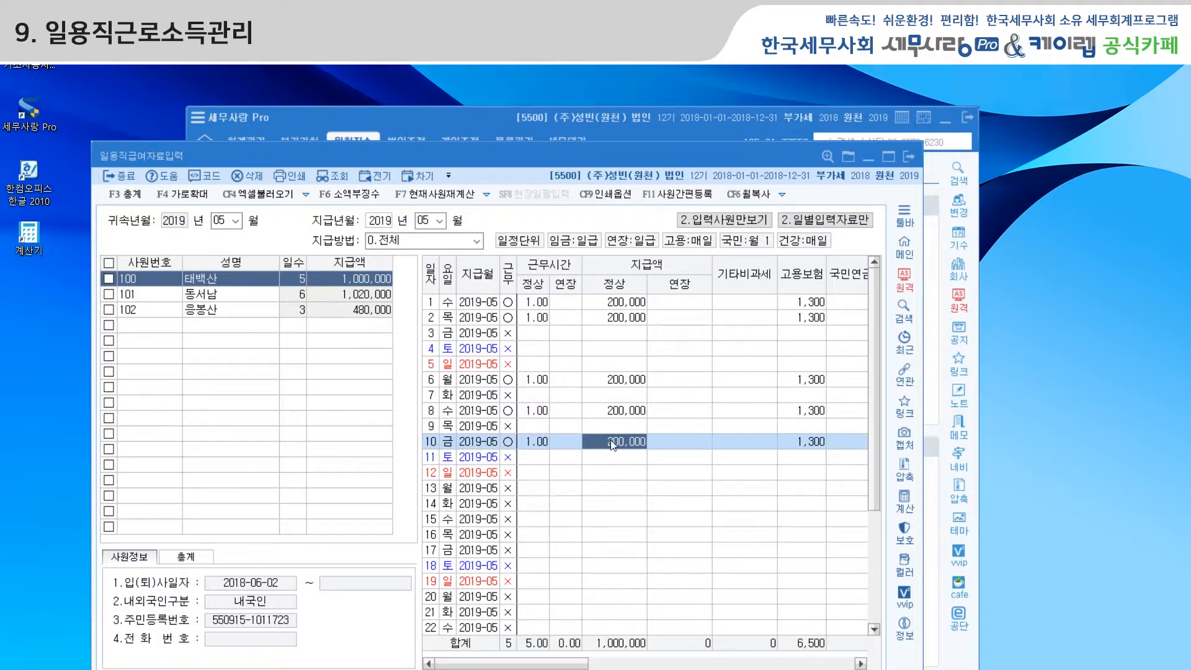
pyautogui.write('150000')
pyautogui.press('Return')
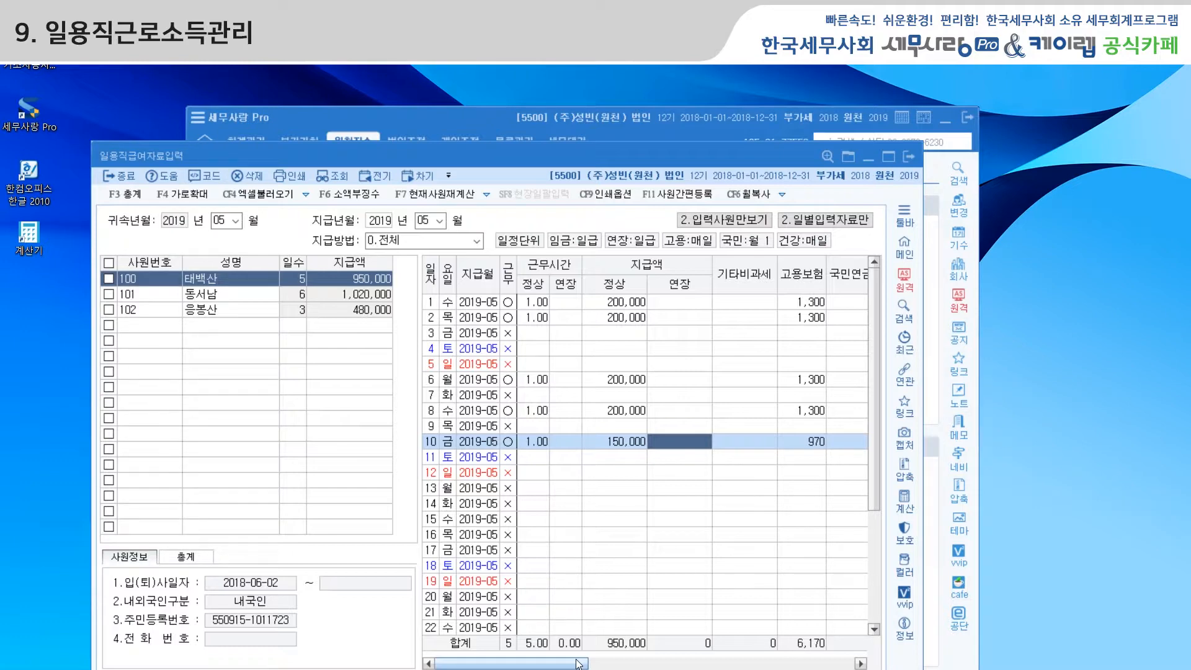
pyautogui.moveTo(578, 665); pyautogui.dragTo(712, 666)
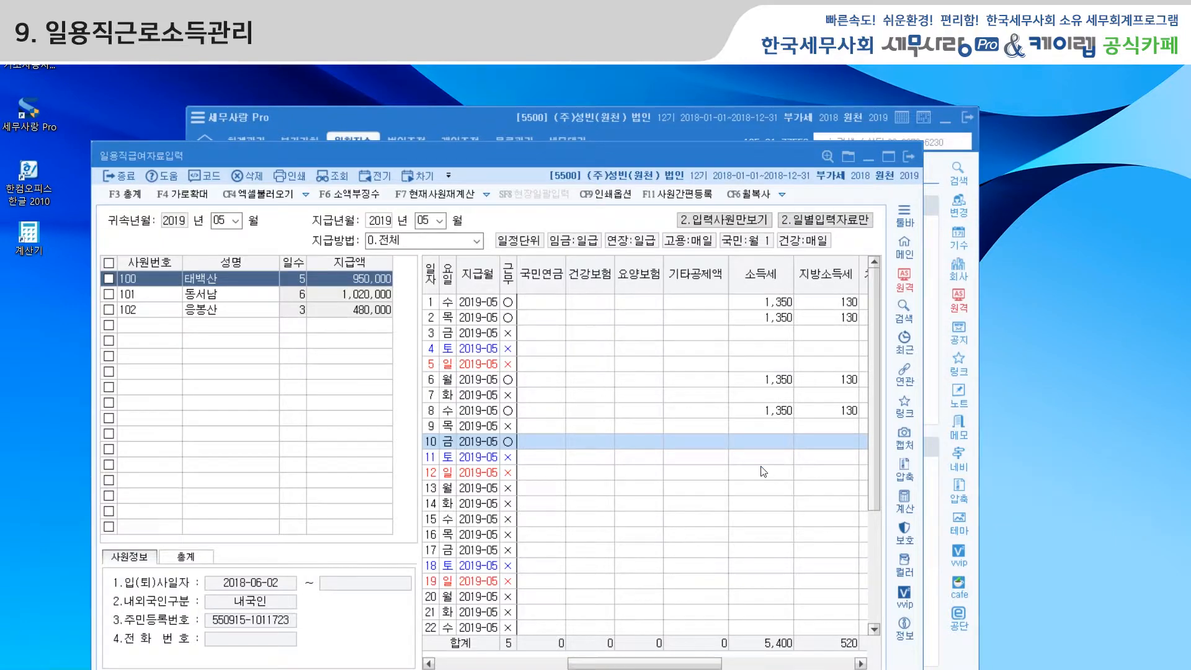
# Set employee 100's regular pay on 10 May 2019 to 187,000 and check that day's income tax and local income tax.
pyautogui.moveTo(652, 664); pyautogui.dragTo(521, 655)
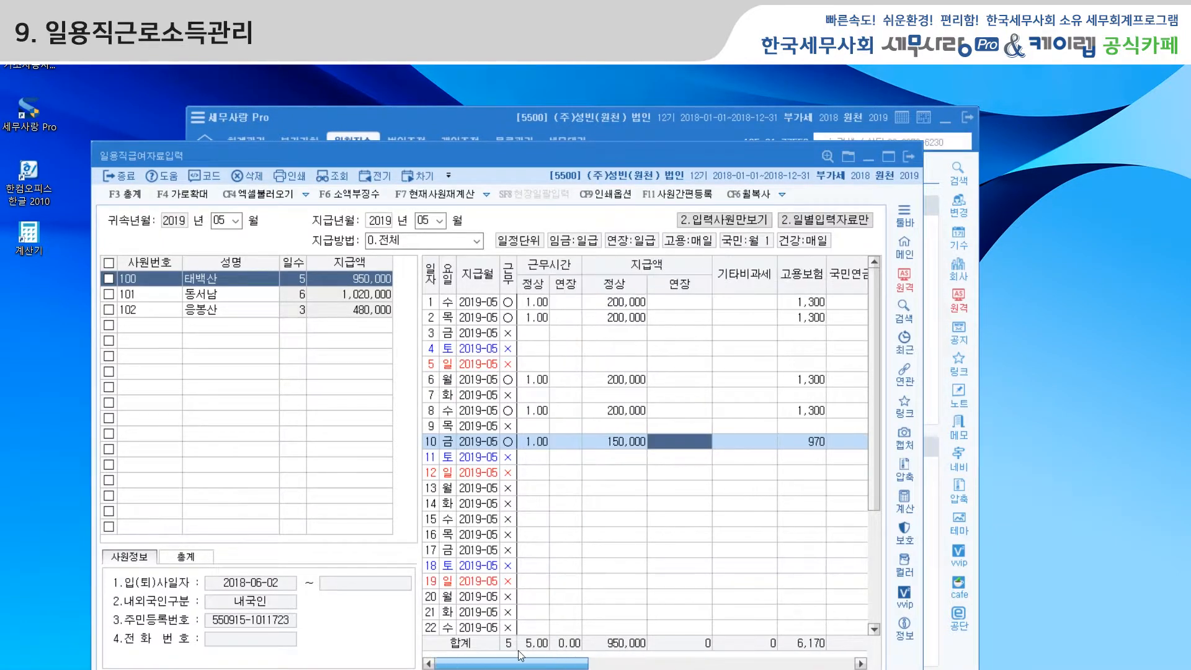
pyautogui.click(623, 442)
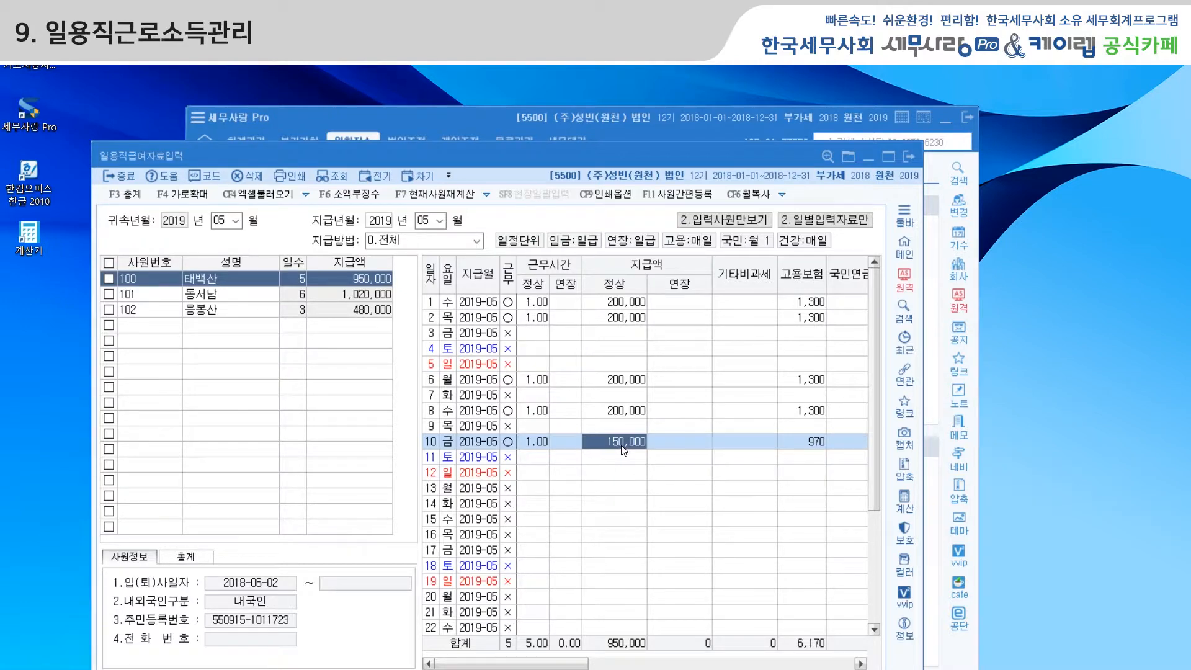
pyautogui.write('187000')
pyautogui.press('Return')
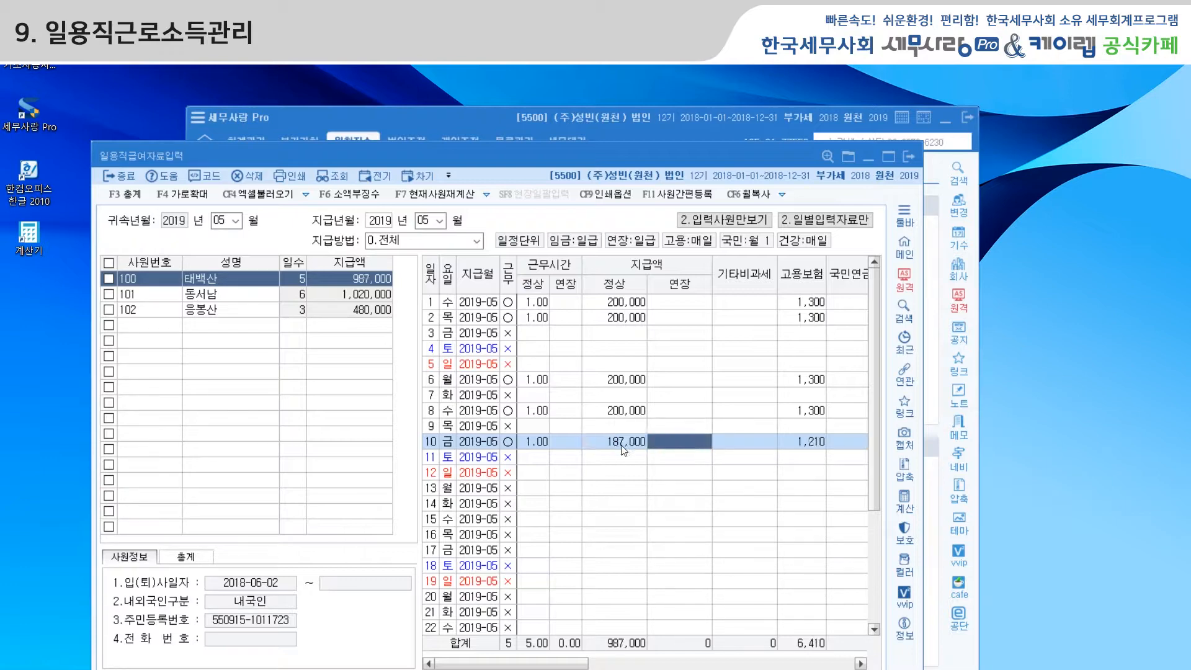
pyautogui.moveTo(582, 664); pyautogui.dragTo(850, 665)
# Set employee 100's regular pay on 10 May 2019 to 200,000.
pyautogui.moveTo(775, 663); pyautogui.dragTo(508, 664)
pyautogui.click(618, 446)
pyautogui.write('200000')
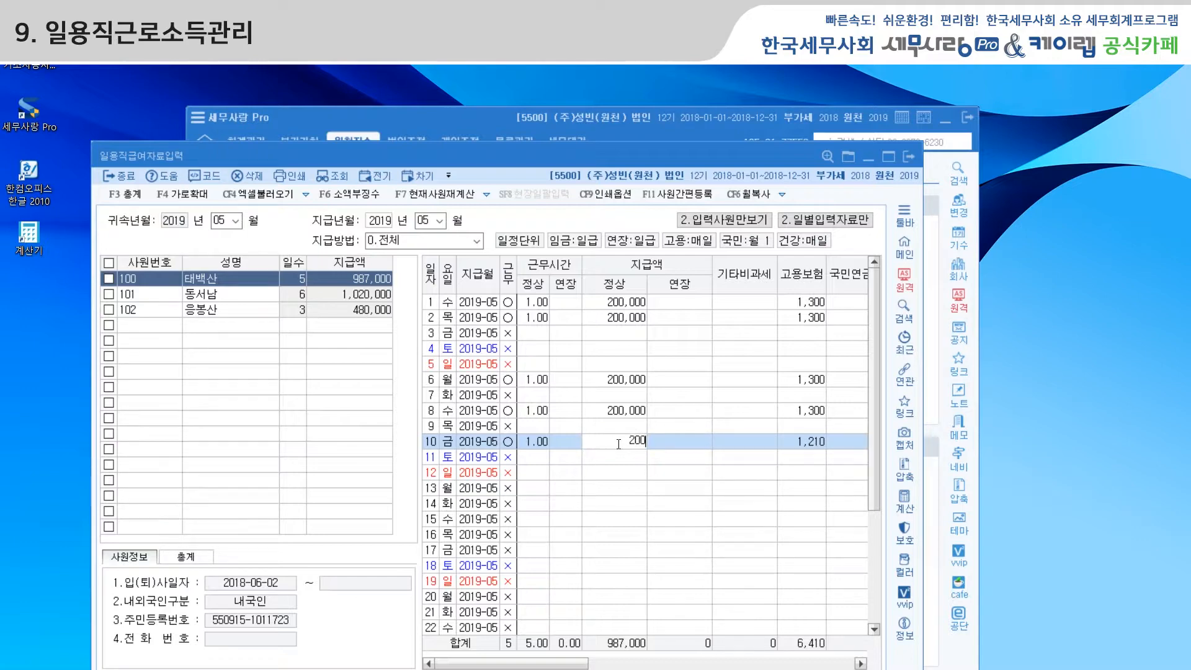
pyautogui.press('Return')
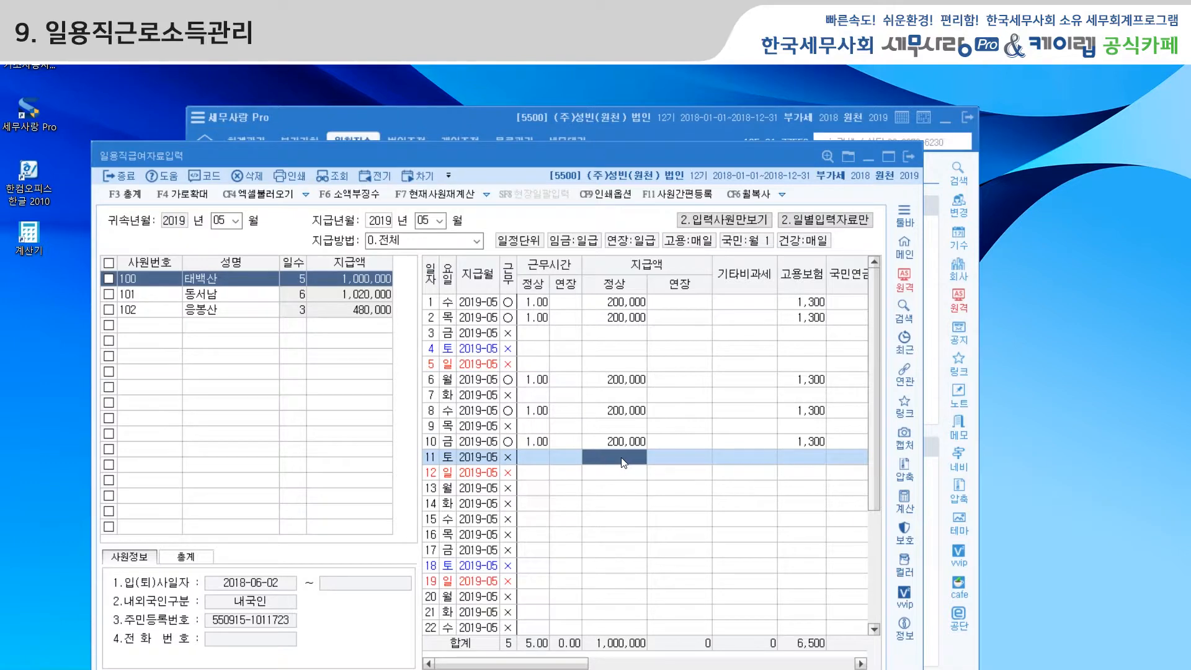
# Examine the May 2019 daily work times and pay of employee 101 and employee 102.
pyautogui.click(196, 301)
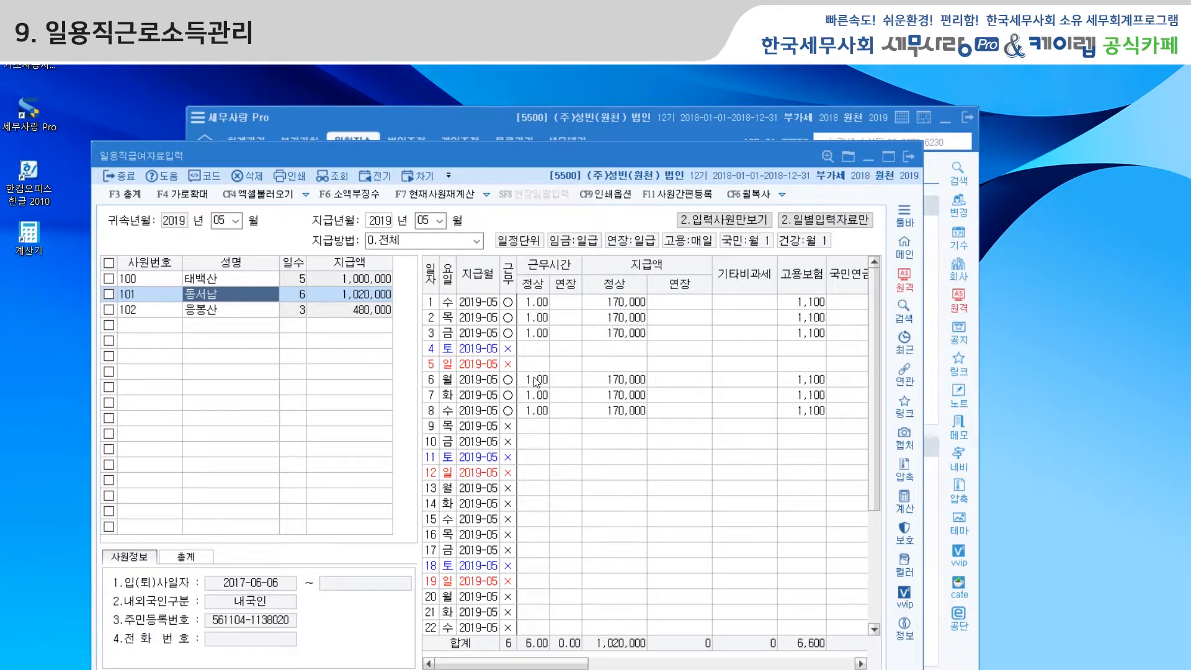
pyautogui.click(530, 322)
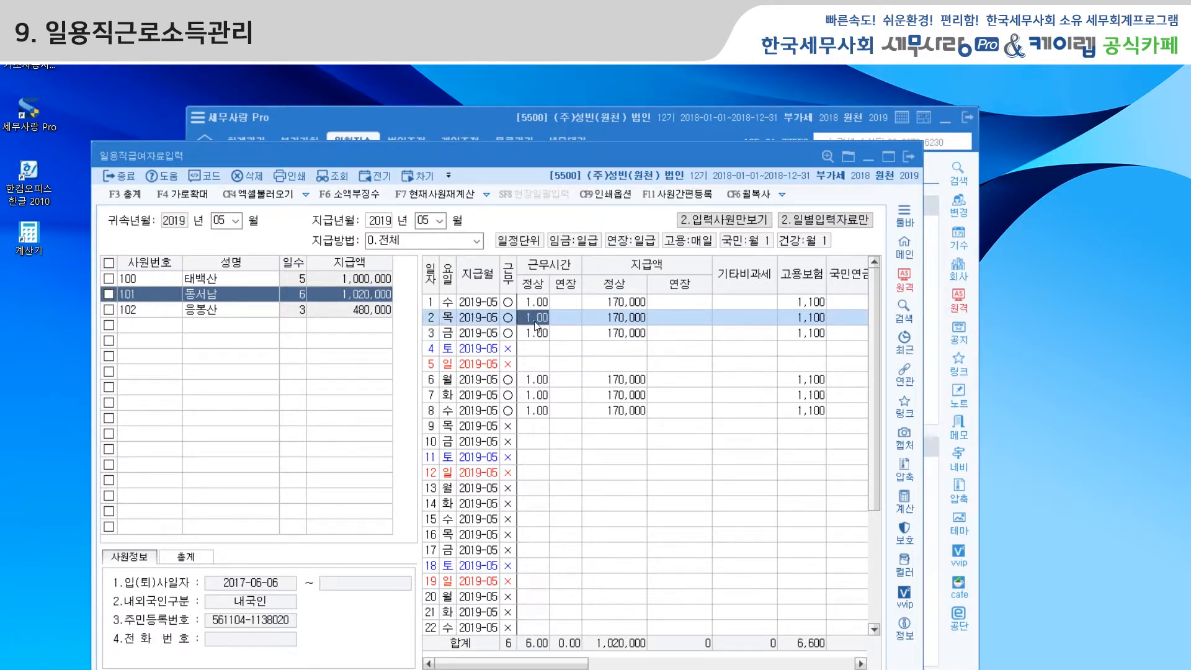
pyautogui.click(533, 304)
pyautogui.click(534, 335)
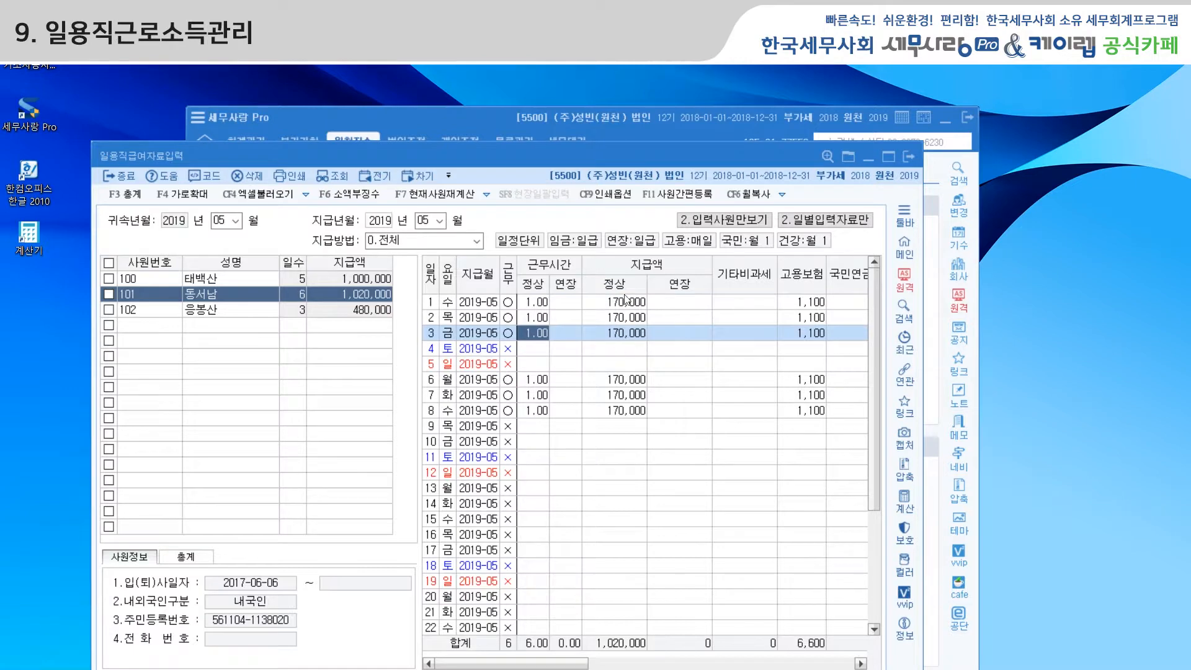
pyautogui.click(208, 310)
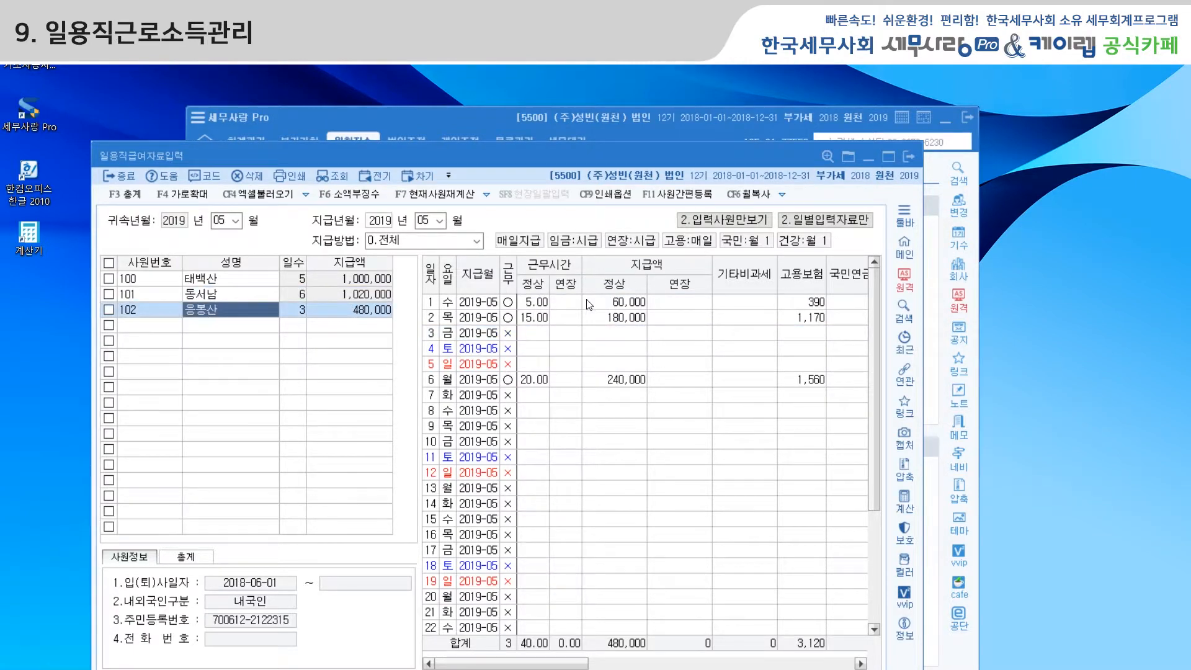
# Open employee 102's record in the daily worker registration (일용직사원등록) and examine the hourly wage settings.
pyautogui.click(607, 131)
pyautogui.click(260, 467)
pyautogui.click(279, 247)
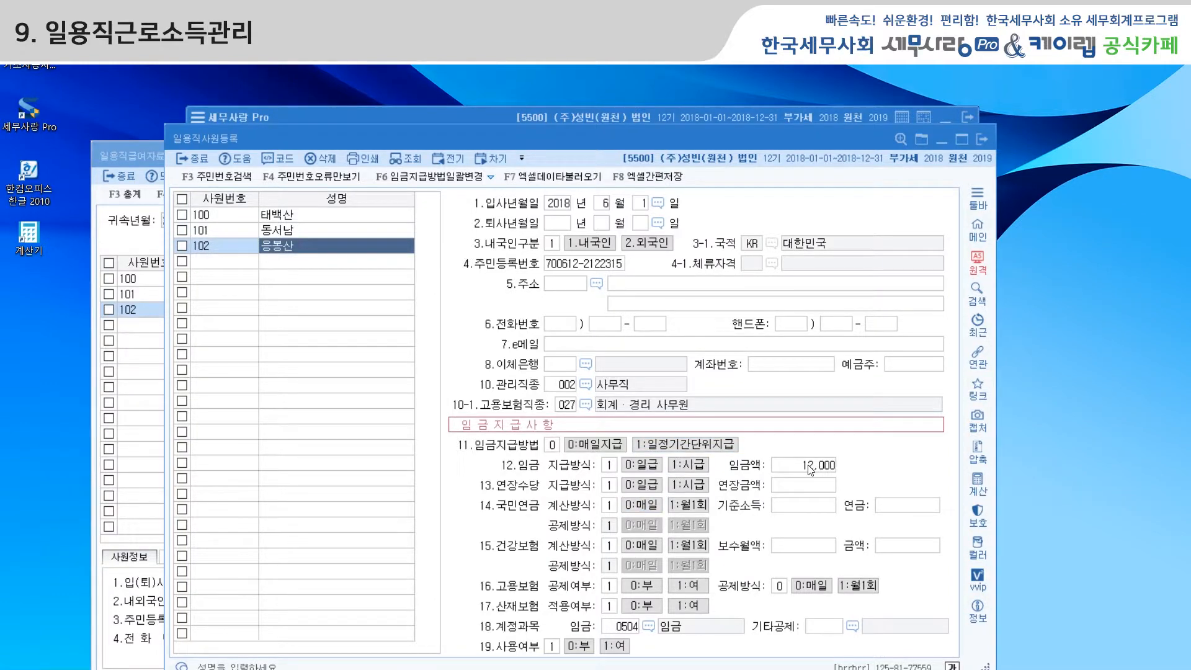
# In the daily payroll entry, try 10 as employee 102's regular work time on 8 May 2019, and reset it to 0.
pyautogui.click(150, 251)
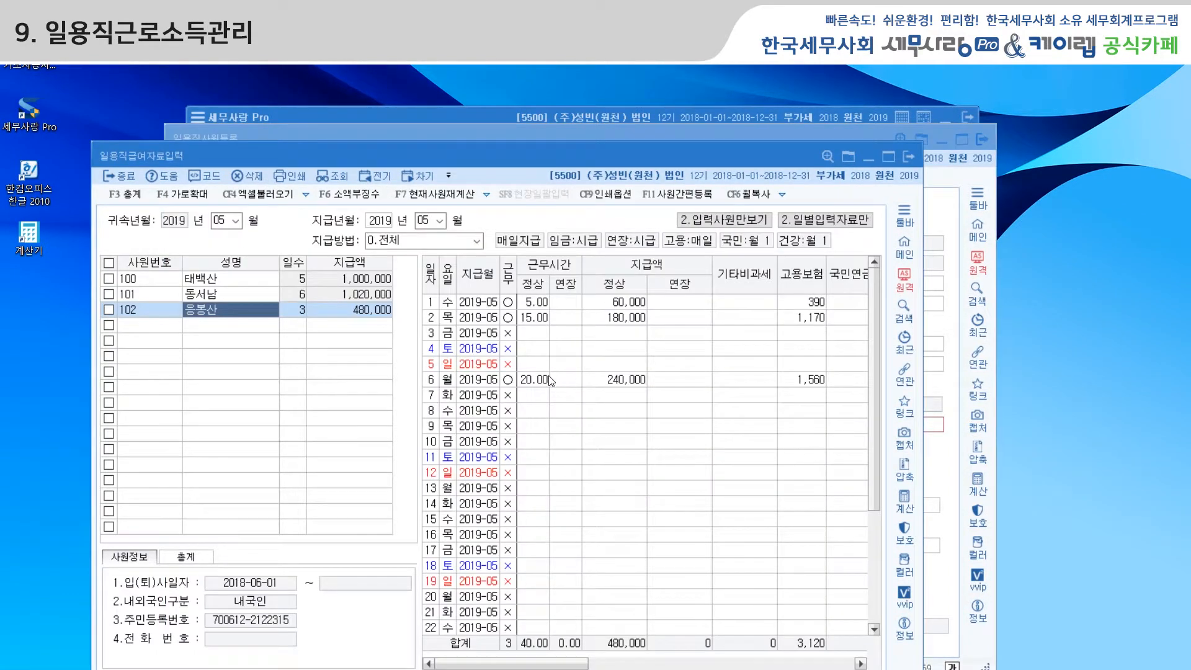
pyautogui.click(532, 411)
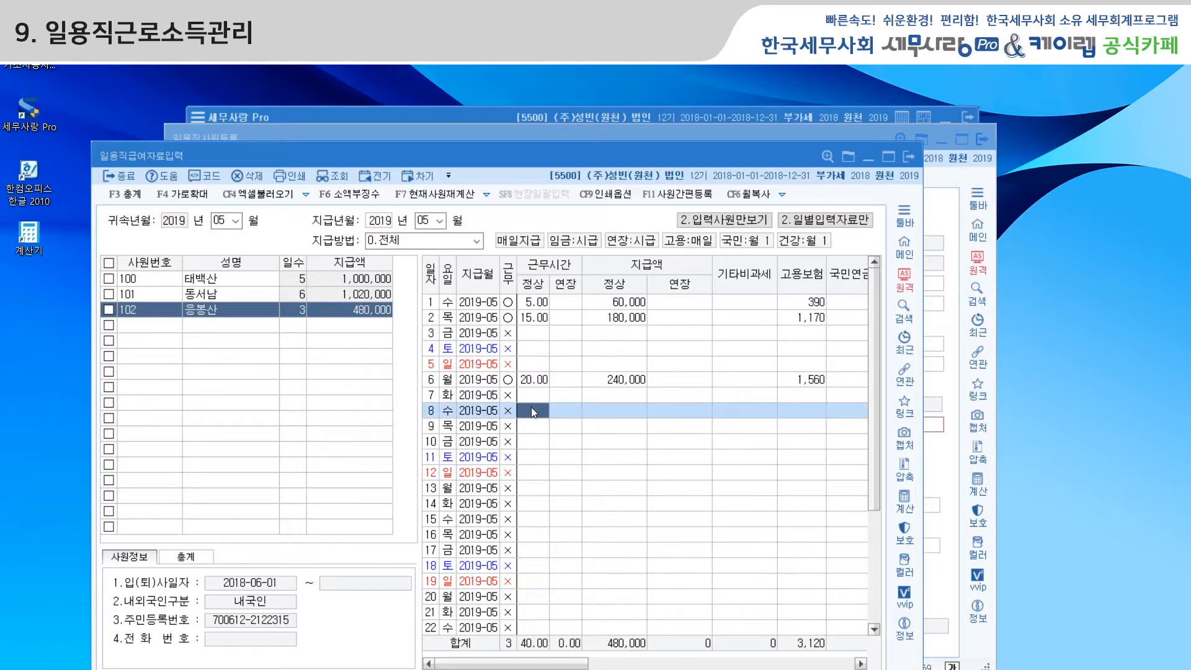
pyautogui.write('10')
pyautogui.press('Return')
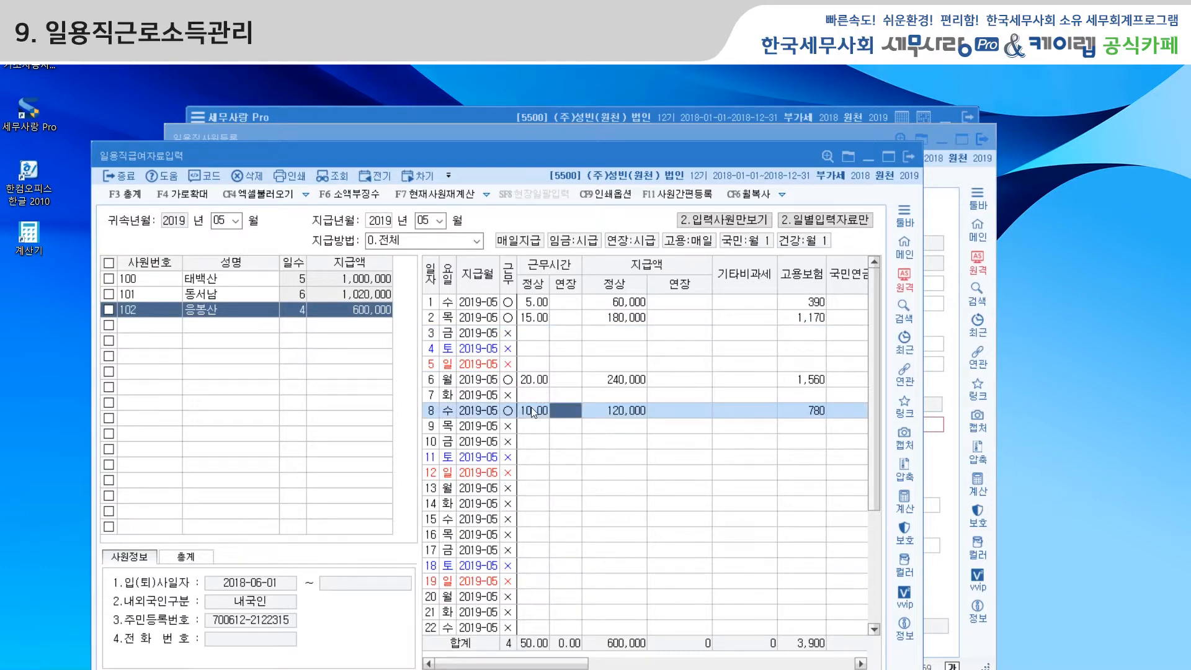
pyautogui.click(532, 410)
pyautogui.write('0')
pyautogui.press('Return')
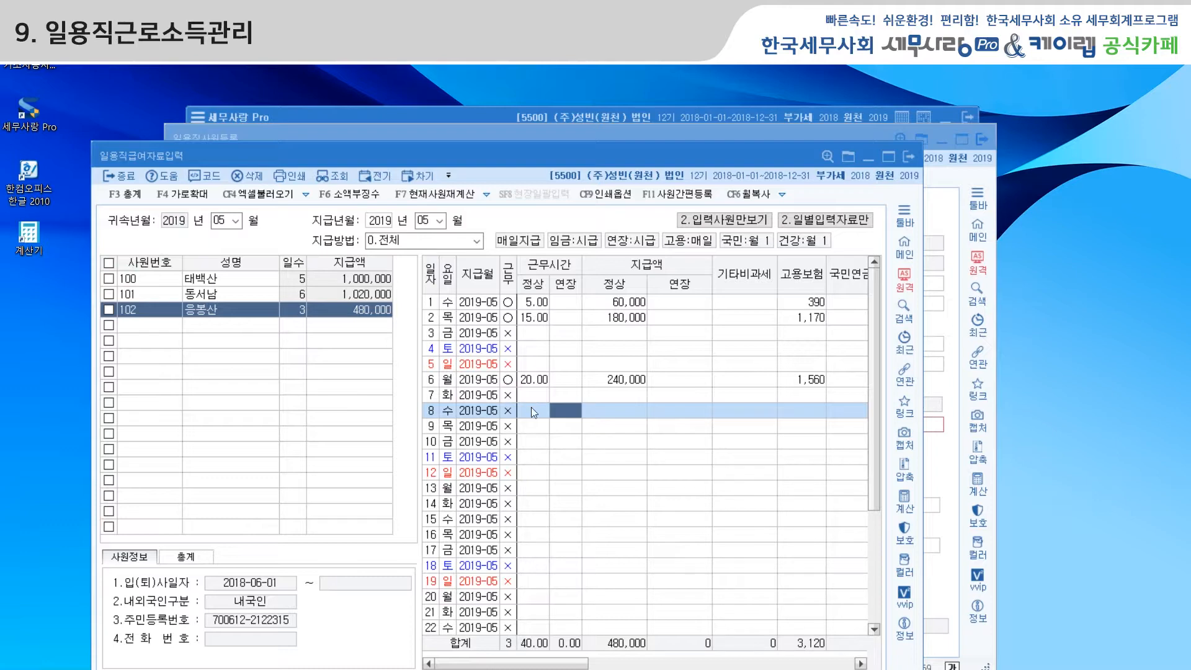
# Recheck employee 102's wage settings in the daily worker registration and close the daily payroll entry window.
pyautogui.click(434, 134)
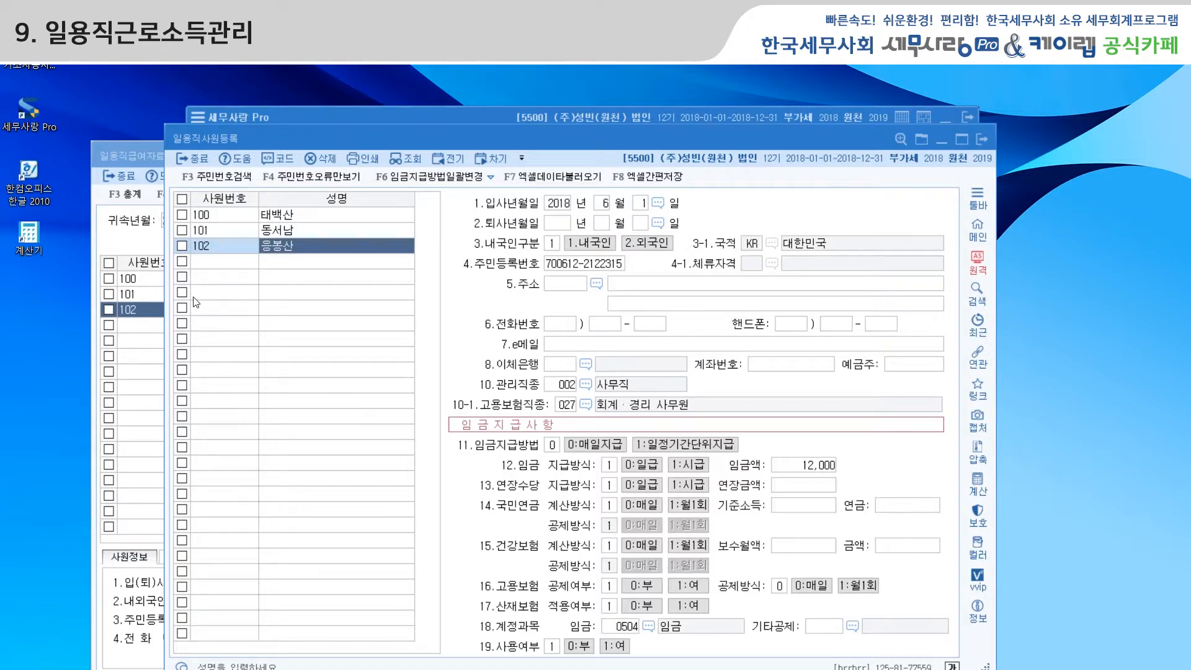
pyautogui.click(144, 153)
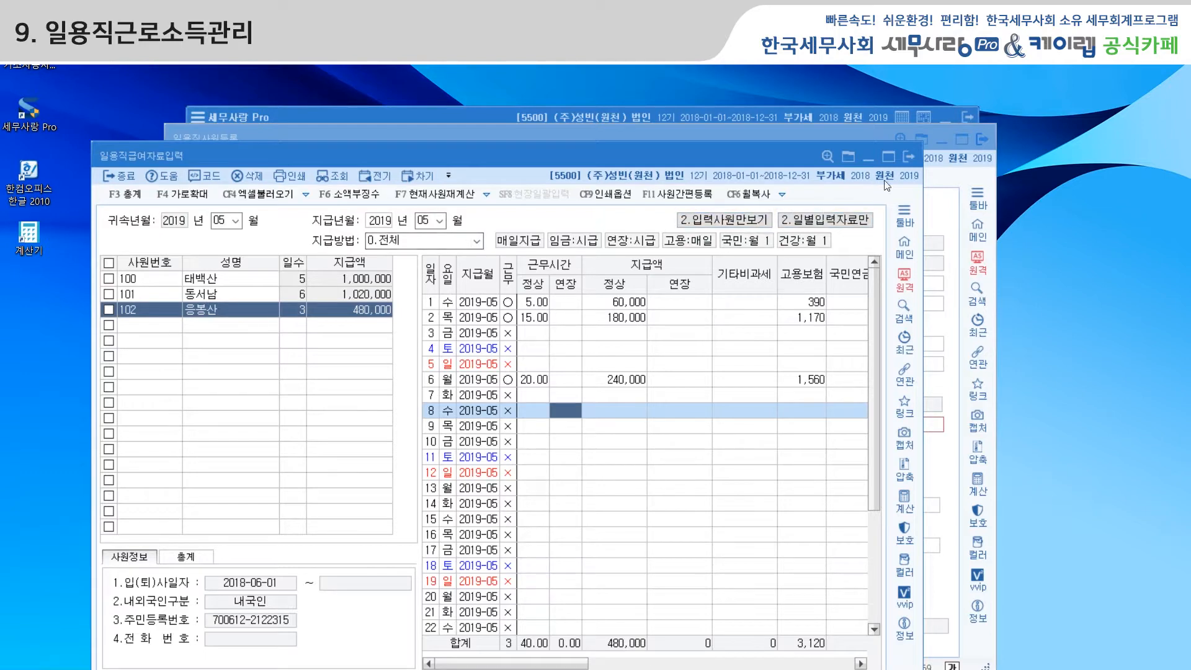
pyautogui.click(907, 161)
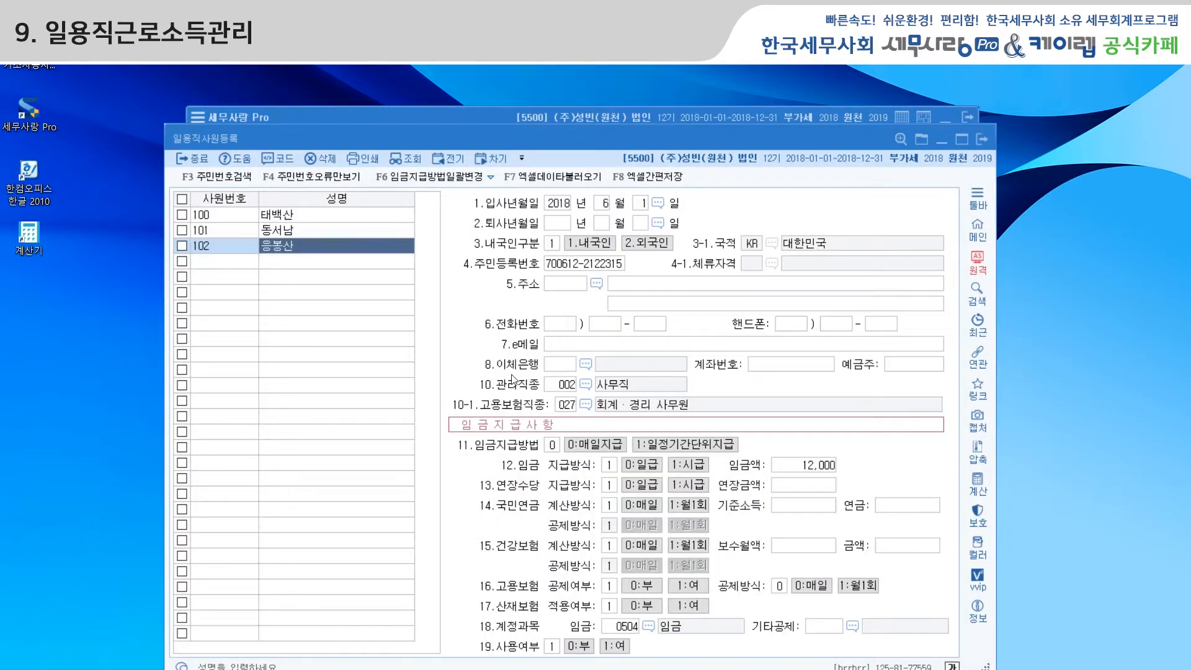
# Open the work details confirmation report (근로내용확인신고서) from the social insurance functions.
pyautogui.click(418, 117)
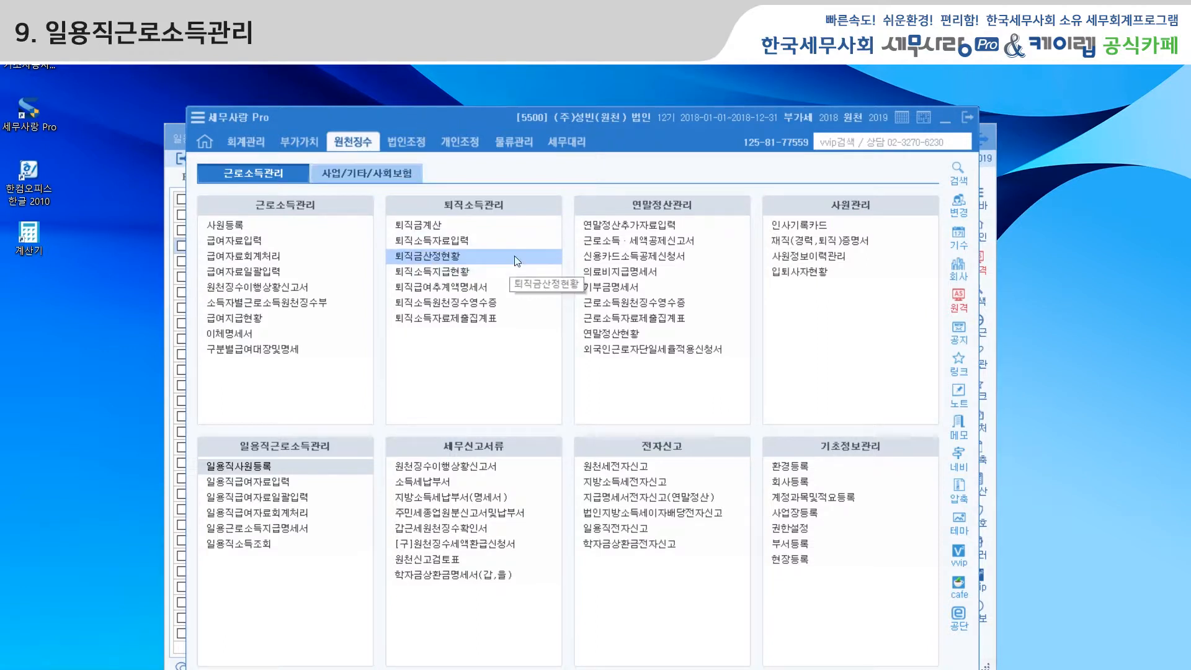
pyautogui.click(363, 173)
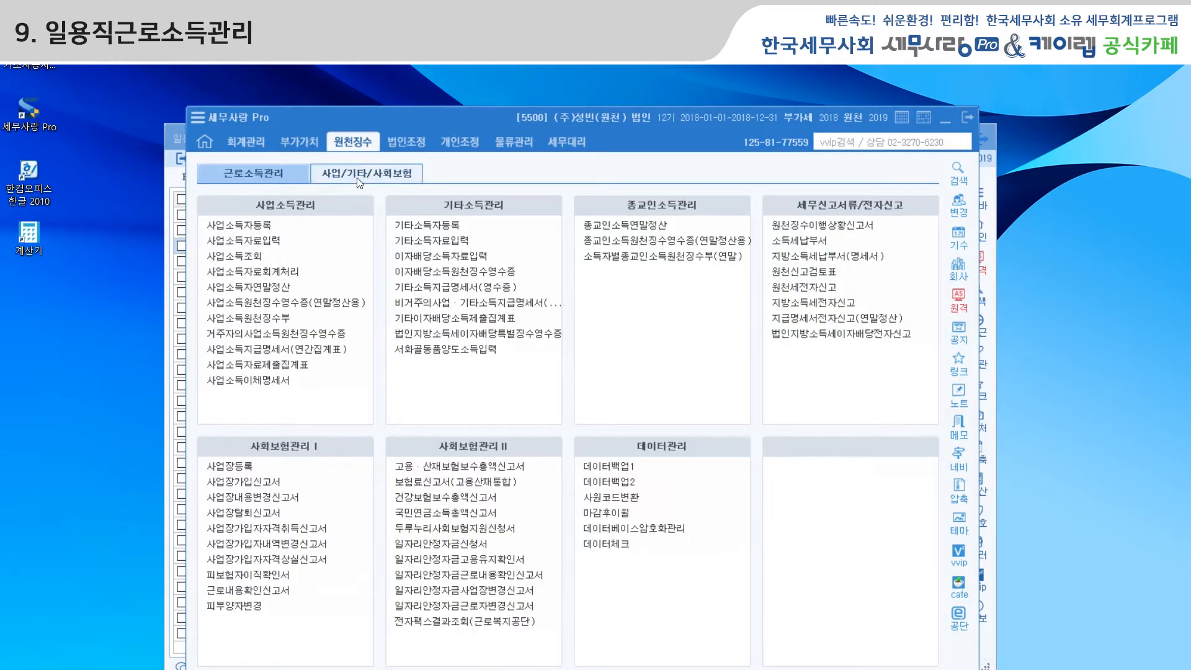
pyautogui.click(248, 590)
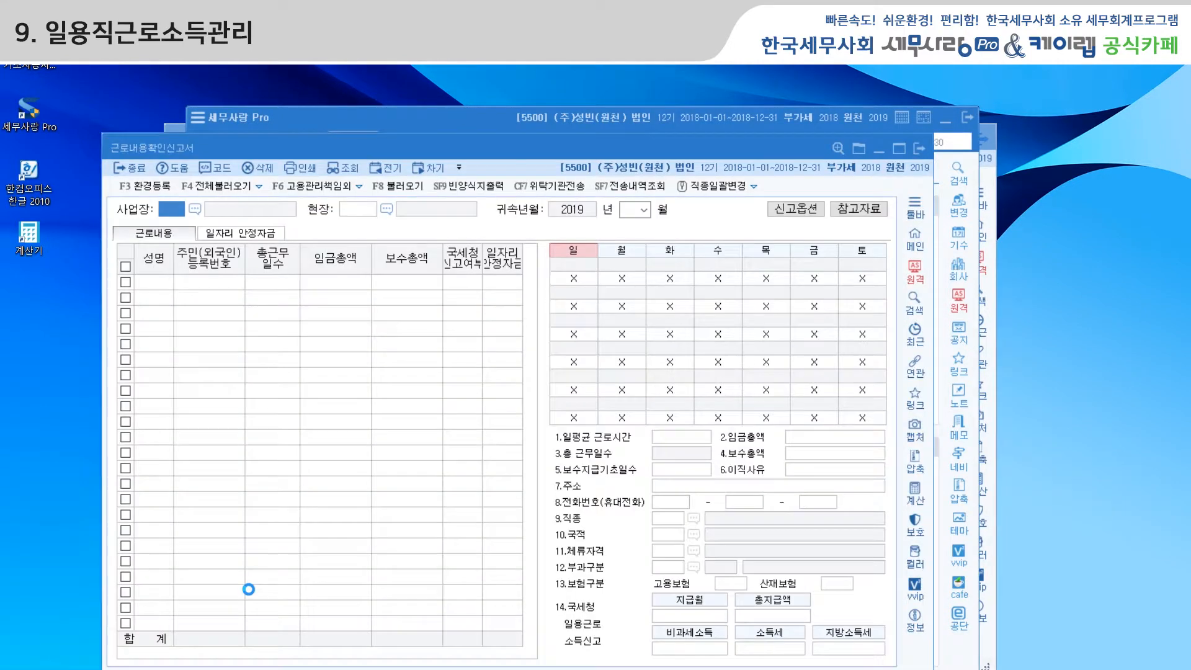
# Load the work details report for workplace 10 and May 2019, declining to load the previously saved data.
pyautogui.press('F2')
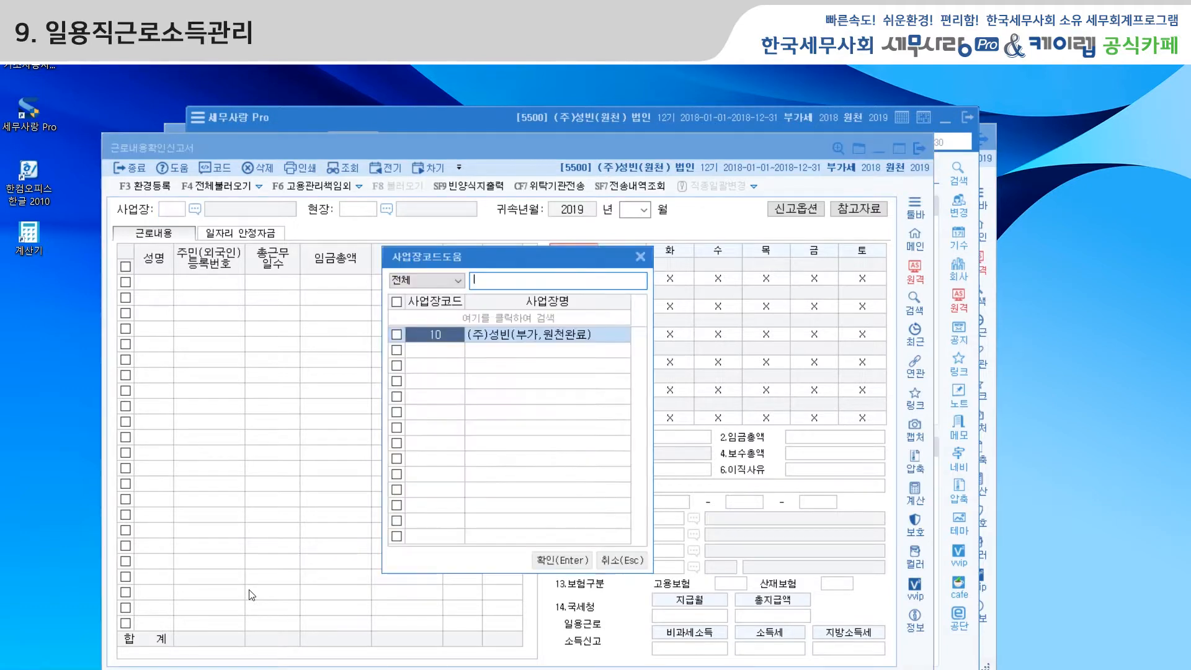
pyautogui.press('Return')
pyautogui.press('Return')
pyautogui.write('05')
pyautogui.press('Return')
pyautogui.press('Right')
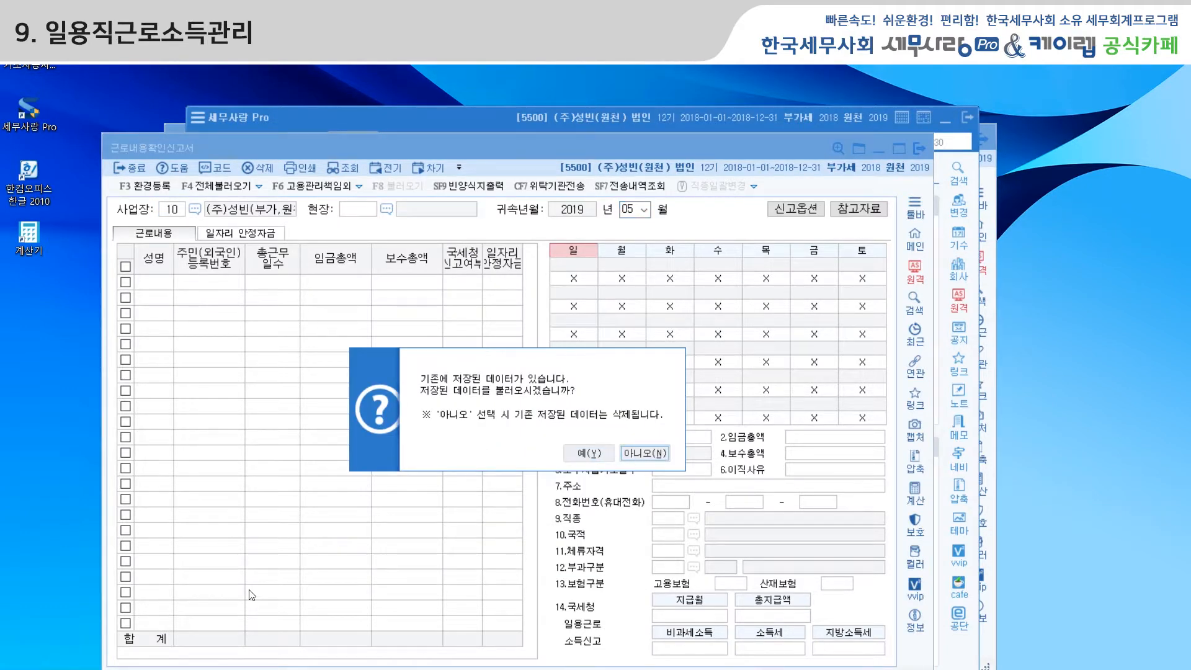
pyautogui.press('Return')
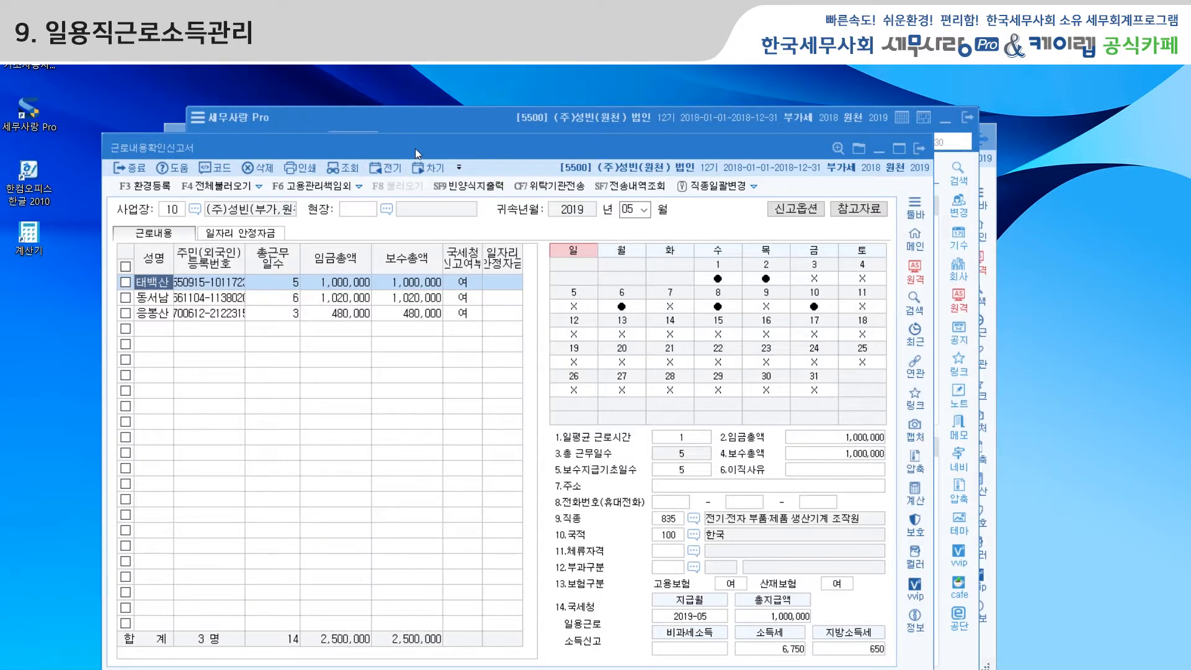
# Close the work details confirmation report and return to the daily worker registration window.
pyautogui.moveTo(417, 153); pyautogui.dragTo(463, 162)
pyautogui.click(927, 159)
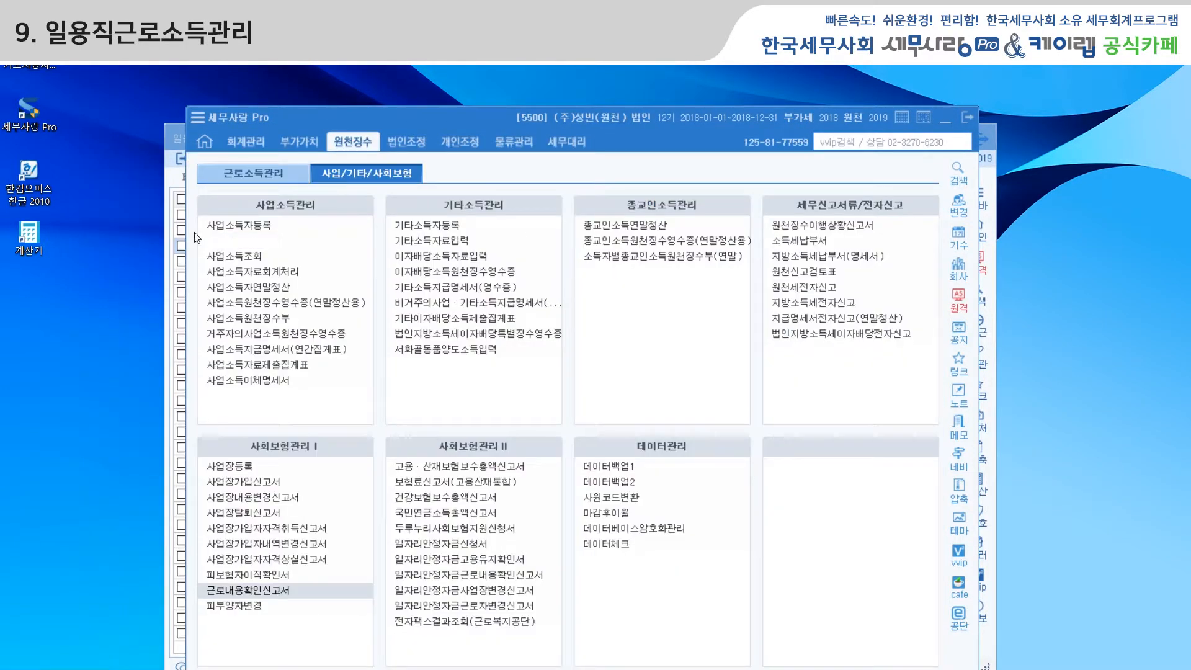
pyautogui.click(174, 135)
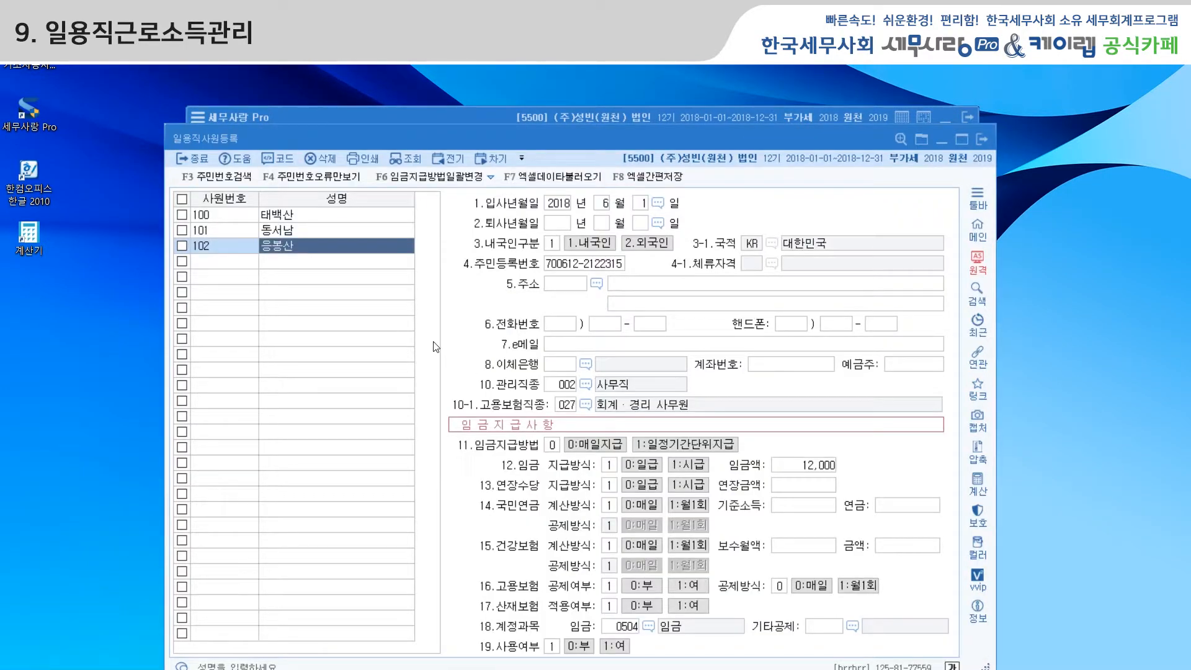
# Open the daily payroll entry (일용직급여자료입력) for attribution and payment month May 2019 and look through employee 100's daily records.
pyautogui.click(416, 117)
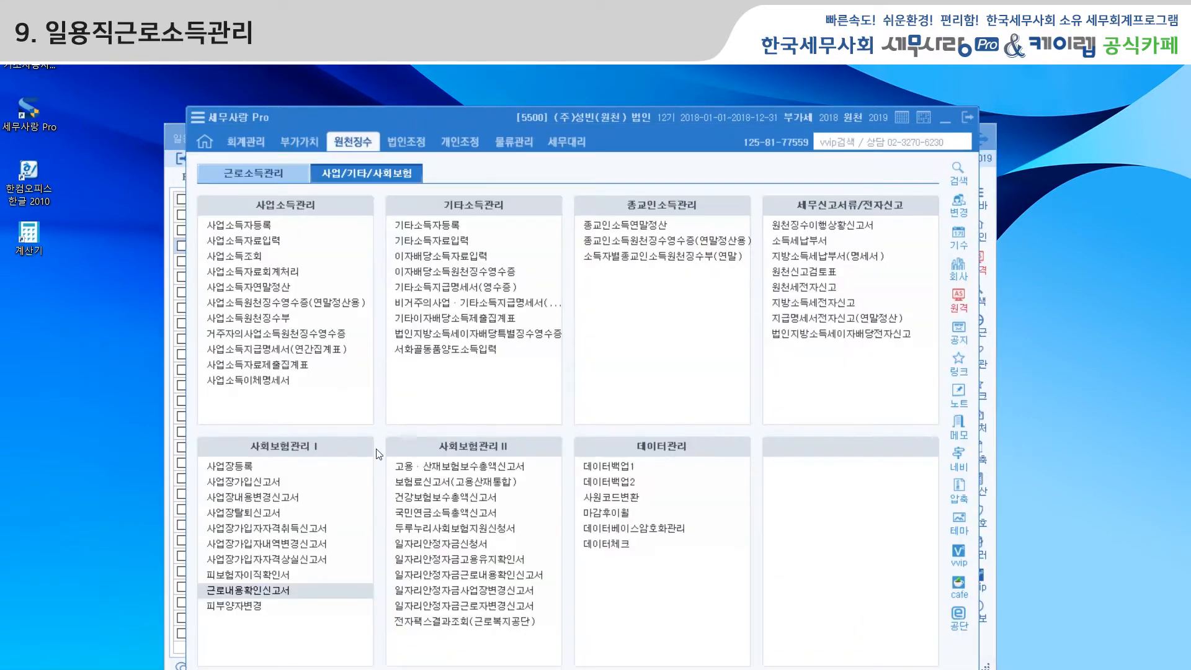
pyautogui.click(251, 173)
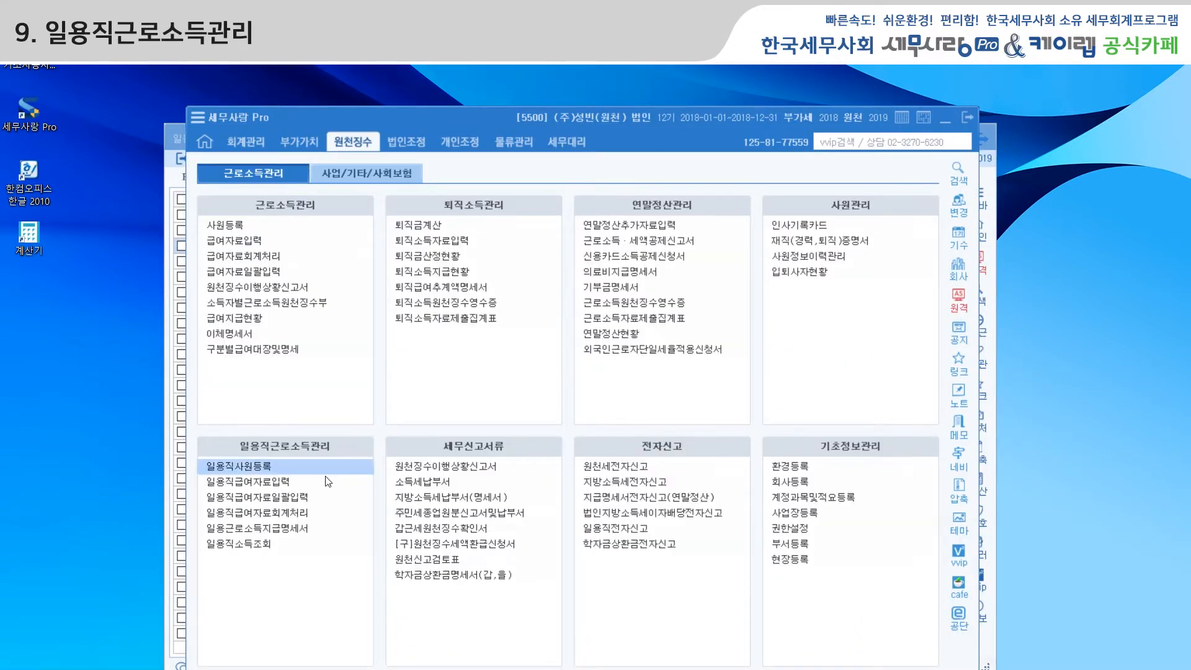
pyautogui.click(273, 482)
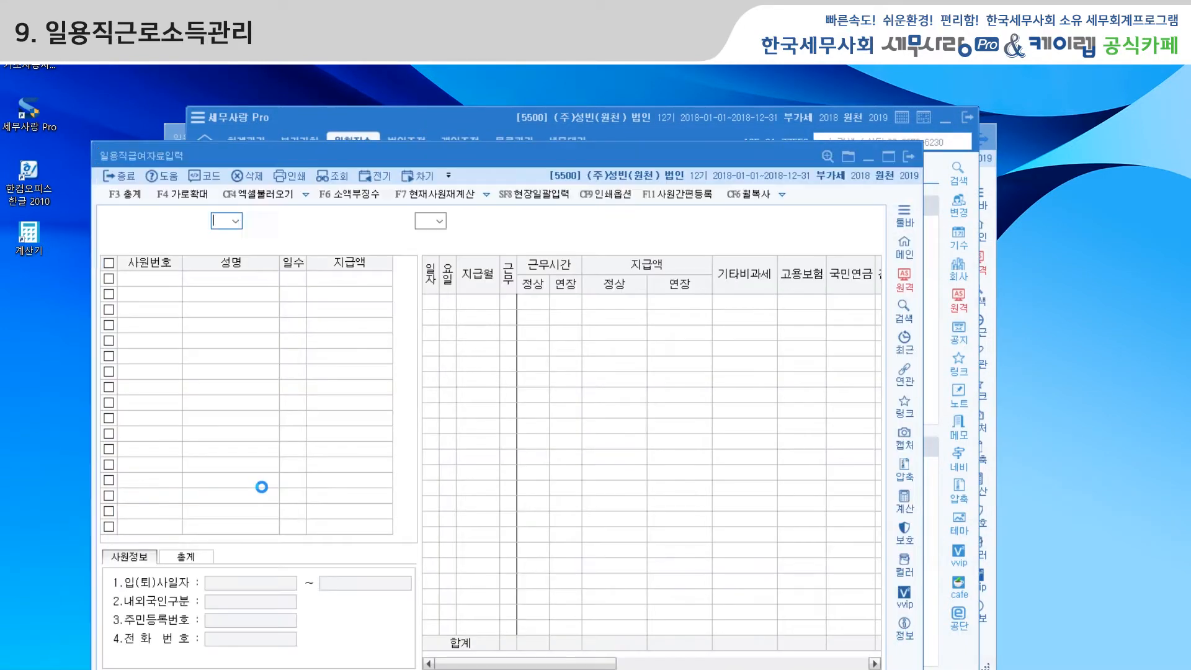
pyautogui.write('05')
pyautogui.press('Return')
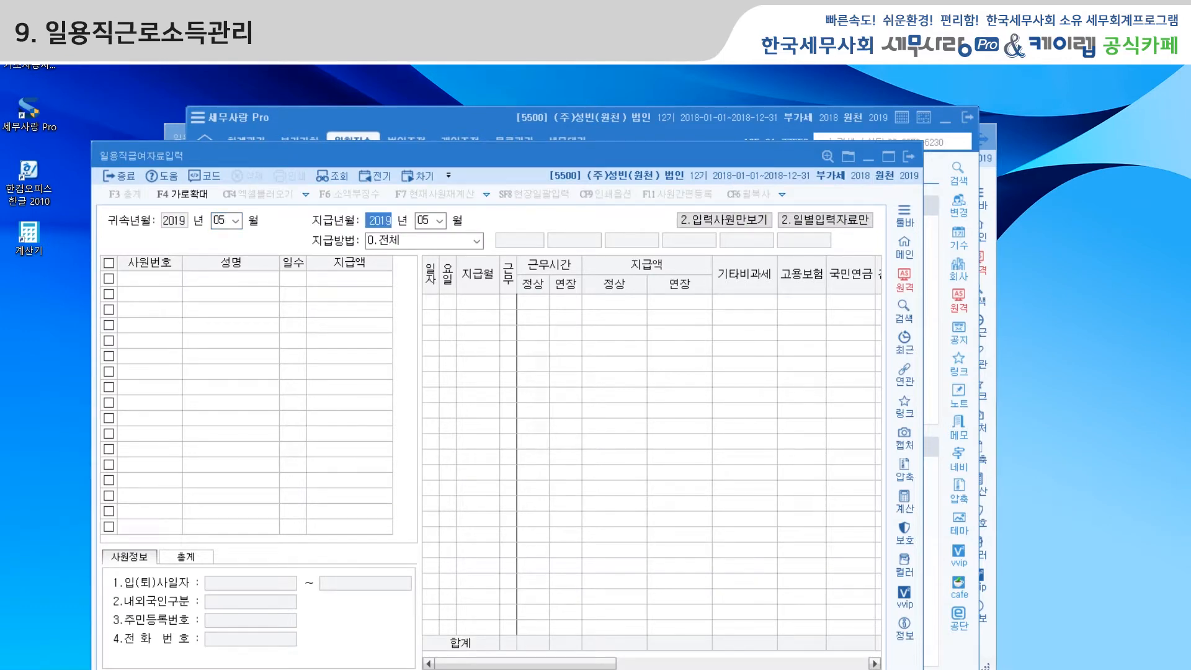
pyautogui.press('Return')
pyautogui.press('Return')
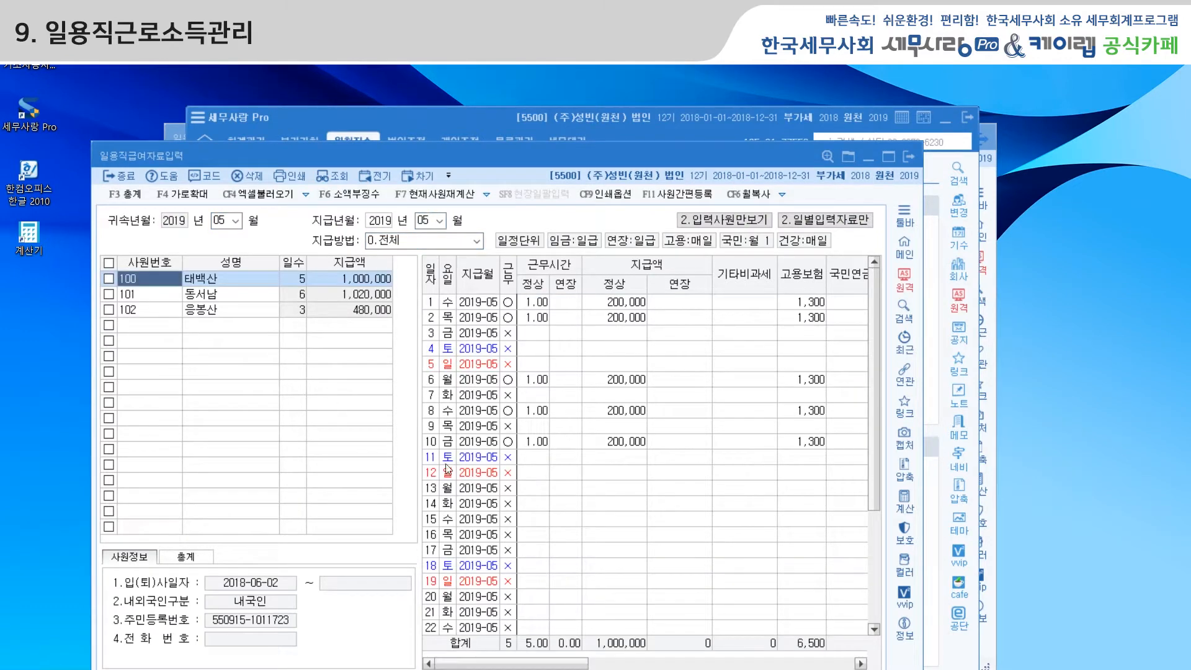
pyautogui.scroll(-3, 625, 456)
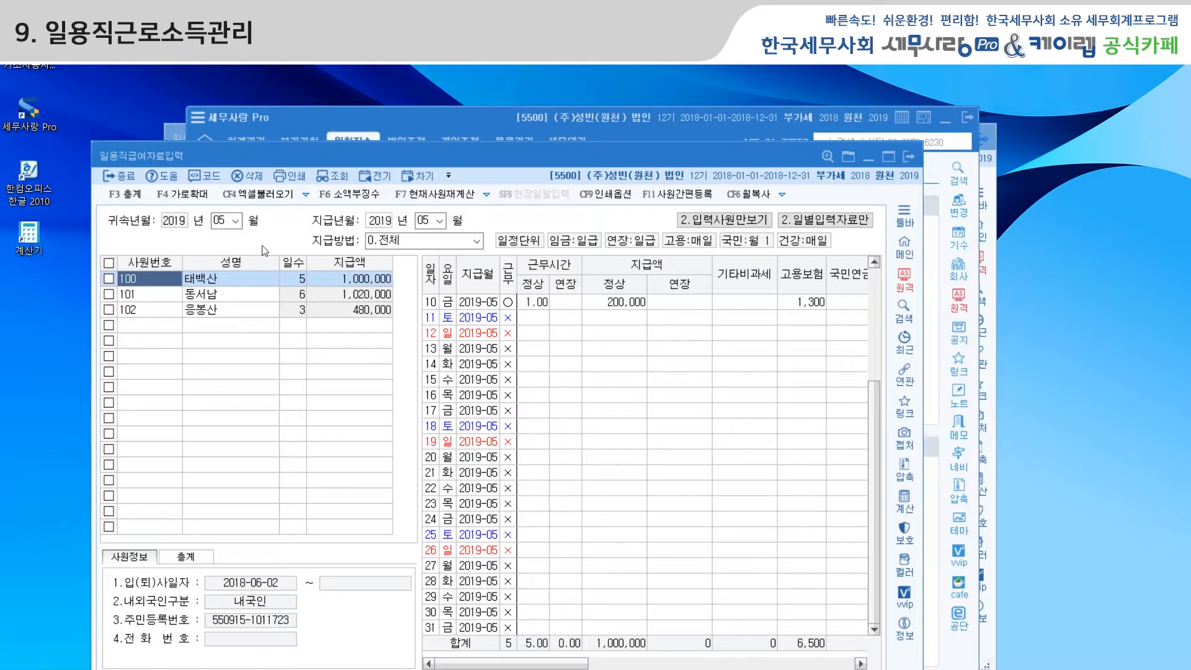
# Return to the main menu and open the withholding tax status report (원천징수이행상황신고서) from the earned income functions.
pyautogui.click(326, 115)
pyautogui.click(254, 144)
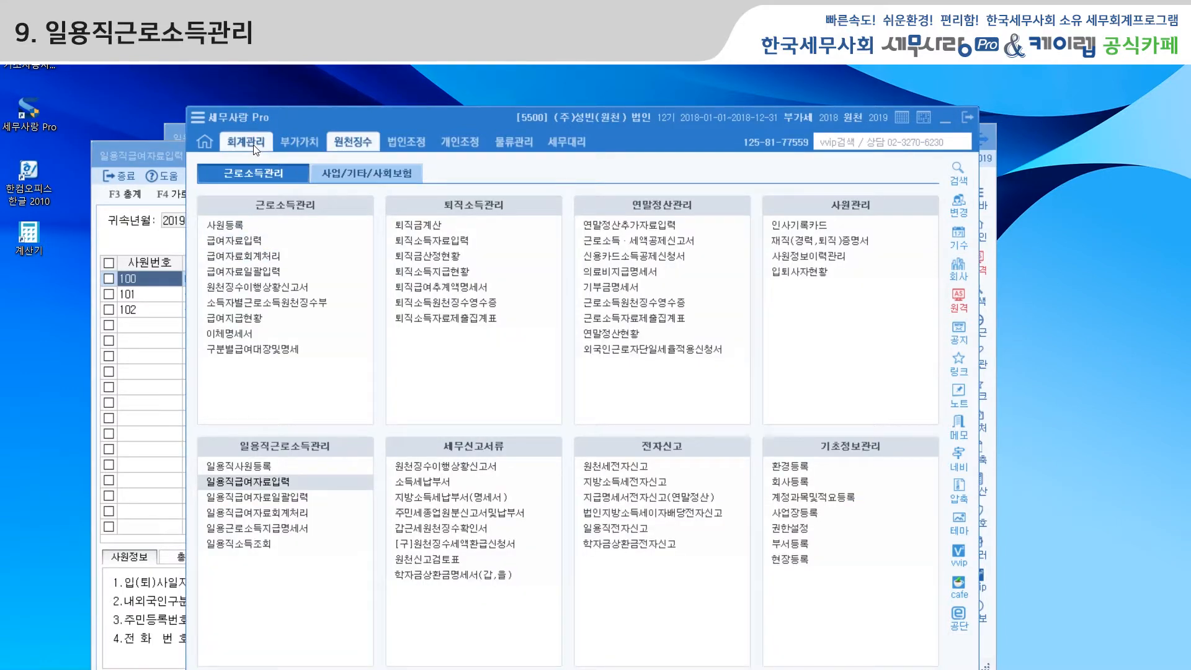
pyautogui.click(349, 140)
pyautogui.click(288, 289)
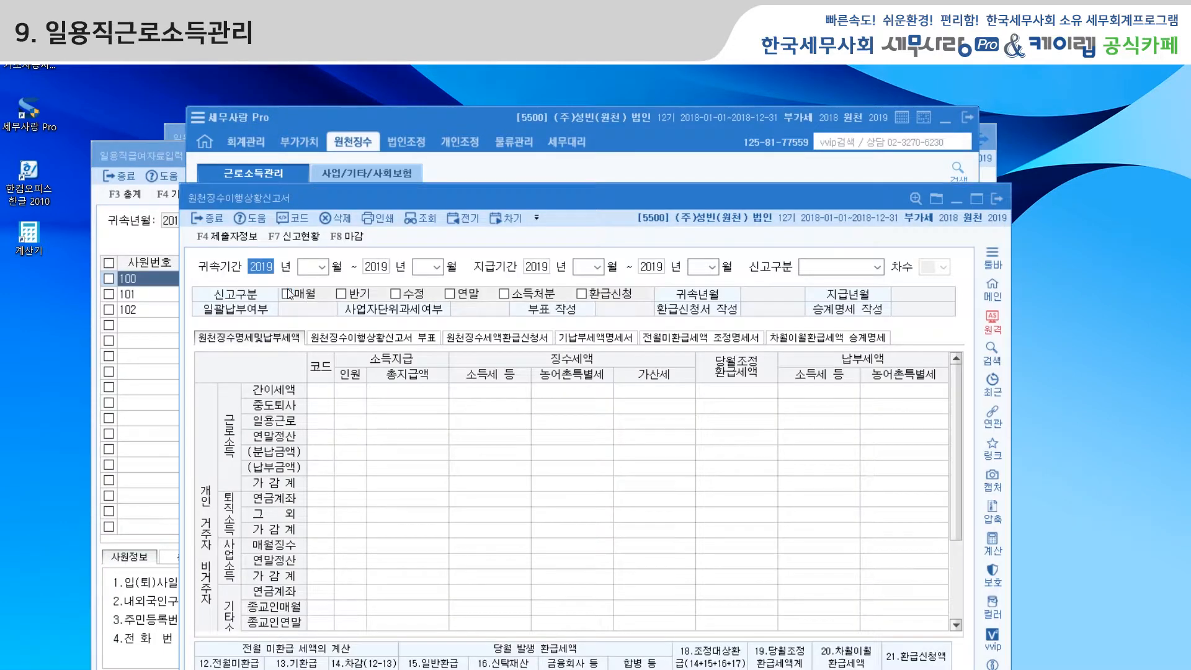
# Load the withholding tax status report with both the attribution period and the payment period set to May 2019.
pyautogui.press('Return')
pyautogui.press('Return')
pyautogui.press('Return')
pyautogui.press('Return')
pyautogui.press('Return')
pyautogui.write('5')
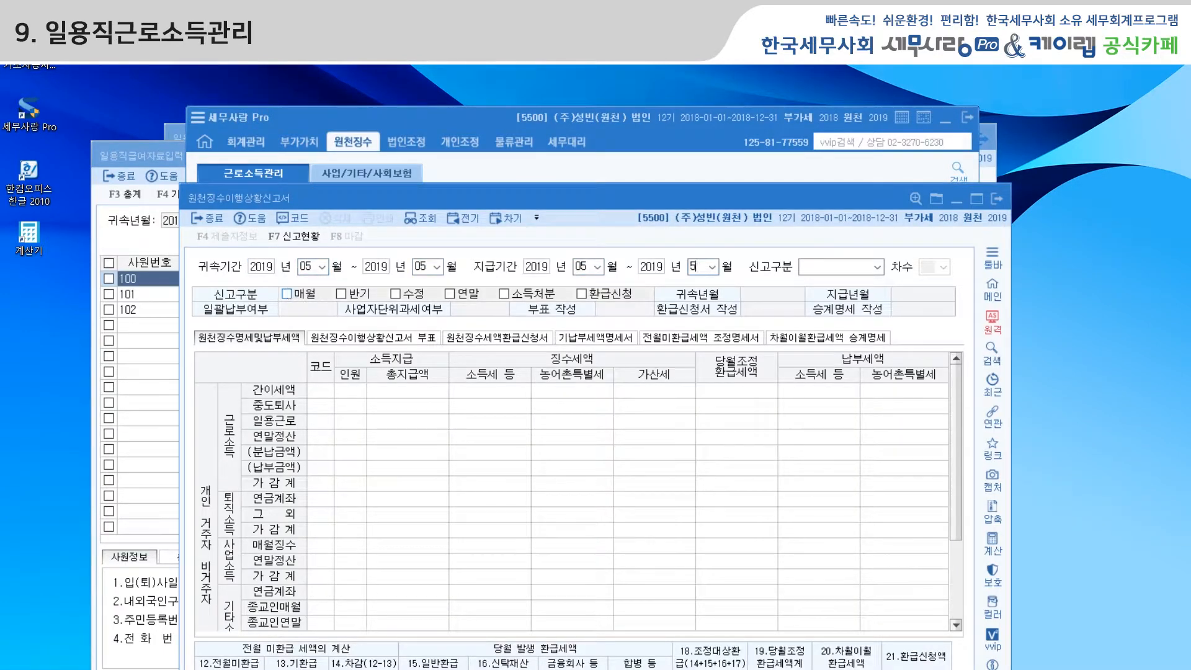
pyautogui.press('Return')
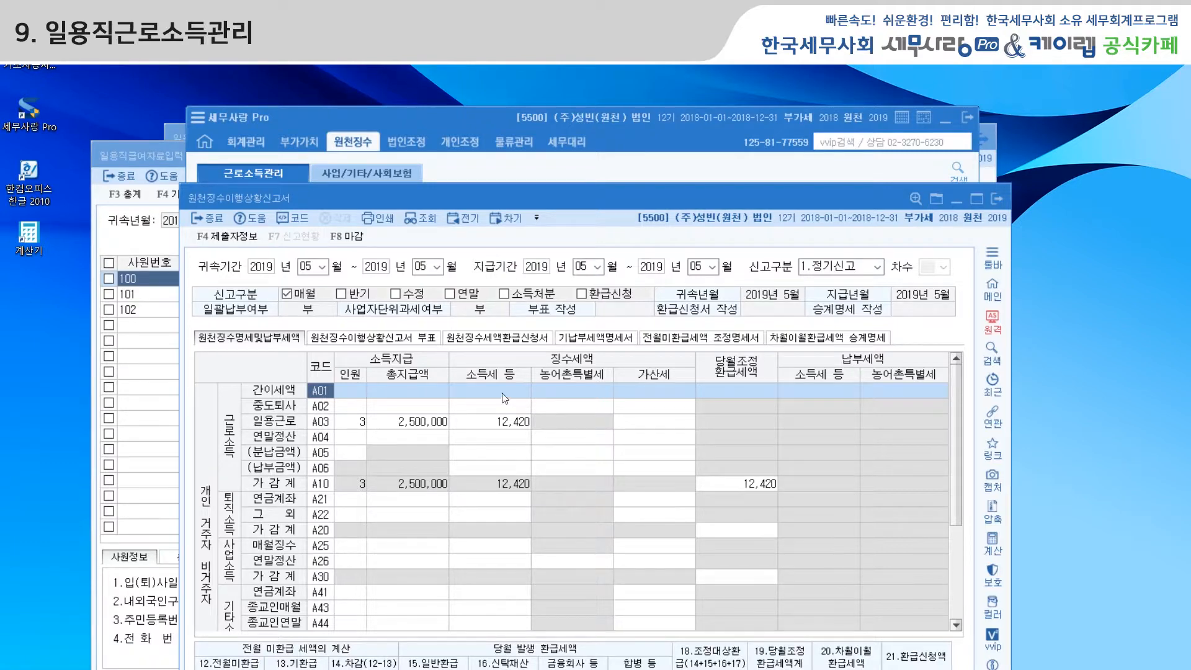
# Open the daily worker income payment statement (일용근로소득지급명세서), view the second quarter (4월~6월), and close it.
pyautogui.click(512, 171)
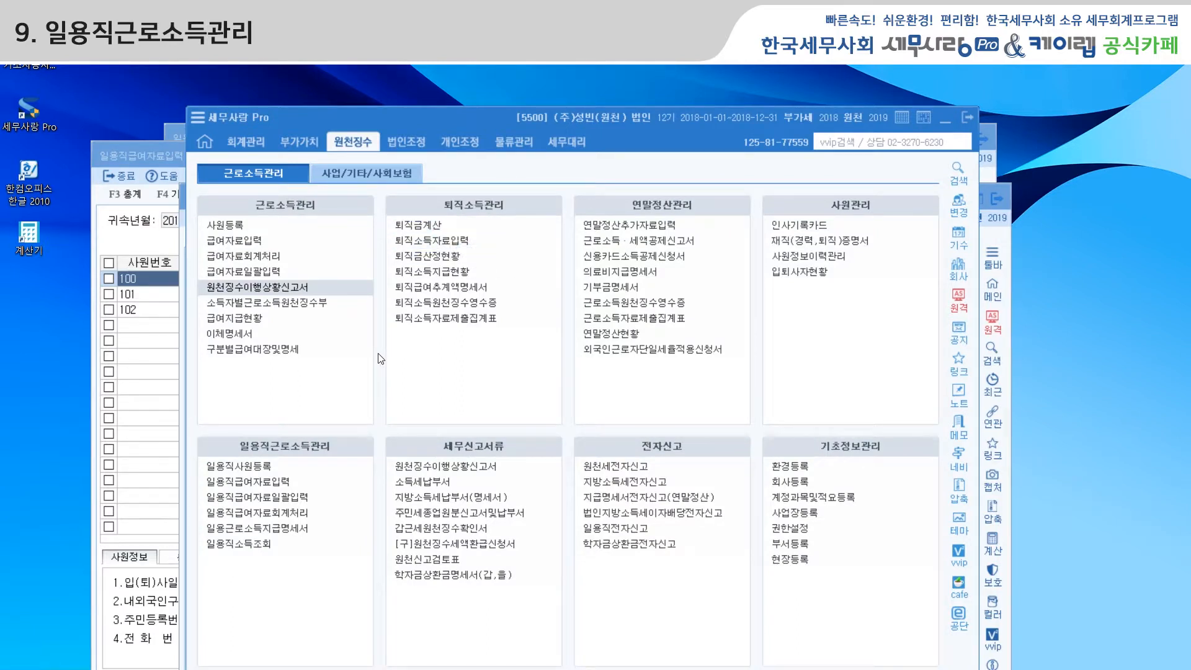
pyautogui.click(286, 530)
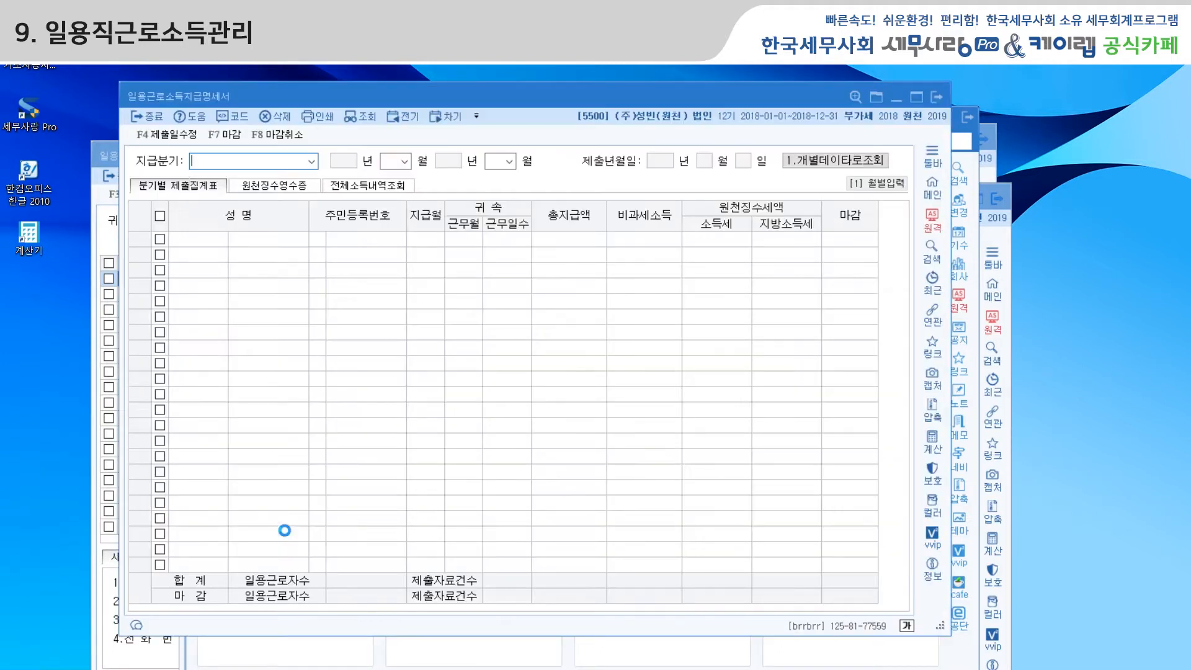
pyautogui.click(312, 161)
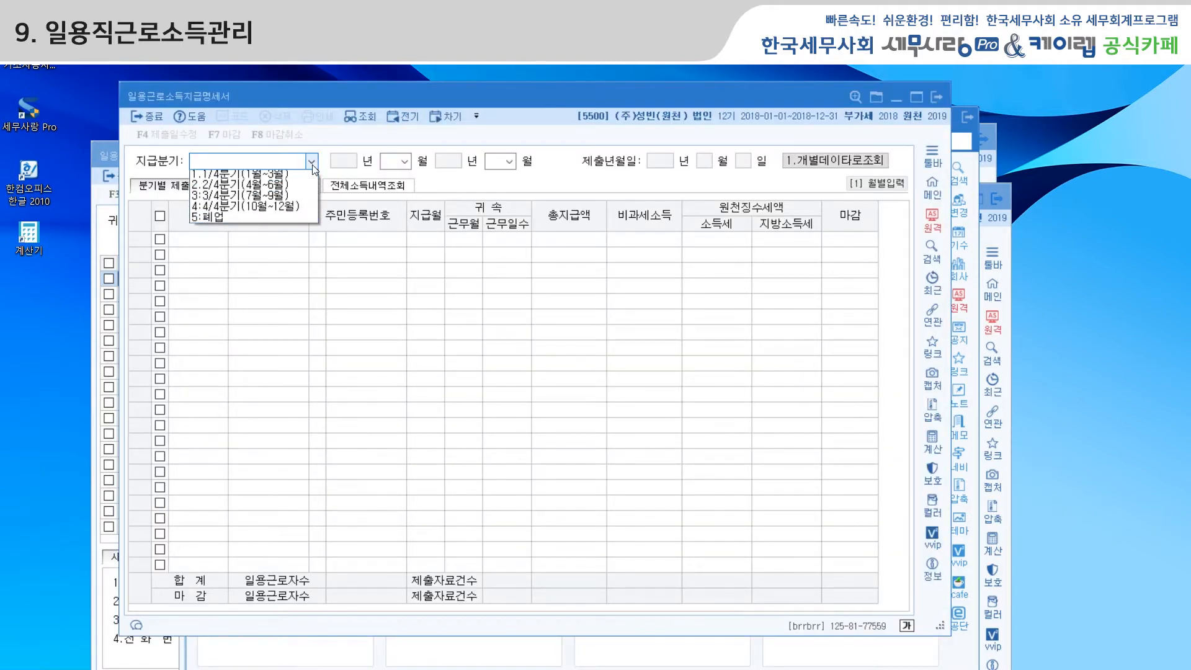
pyautogui.click(268, 188)
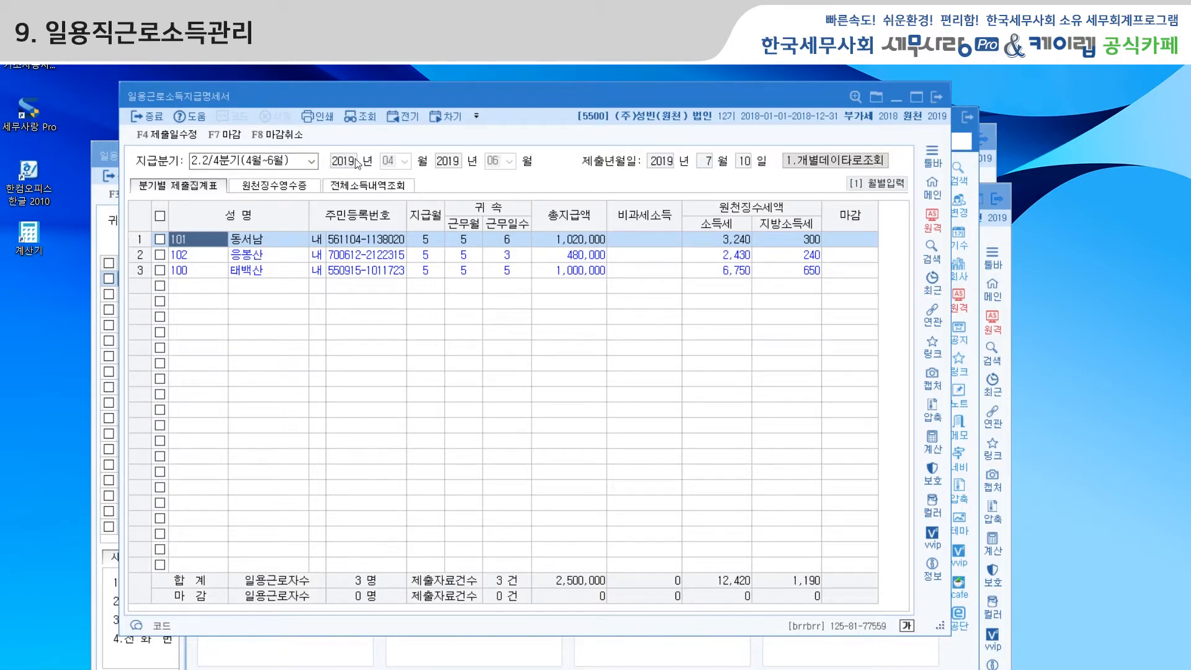
pyautogui.click(939, 101)
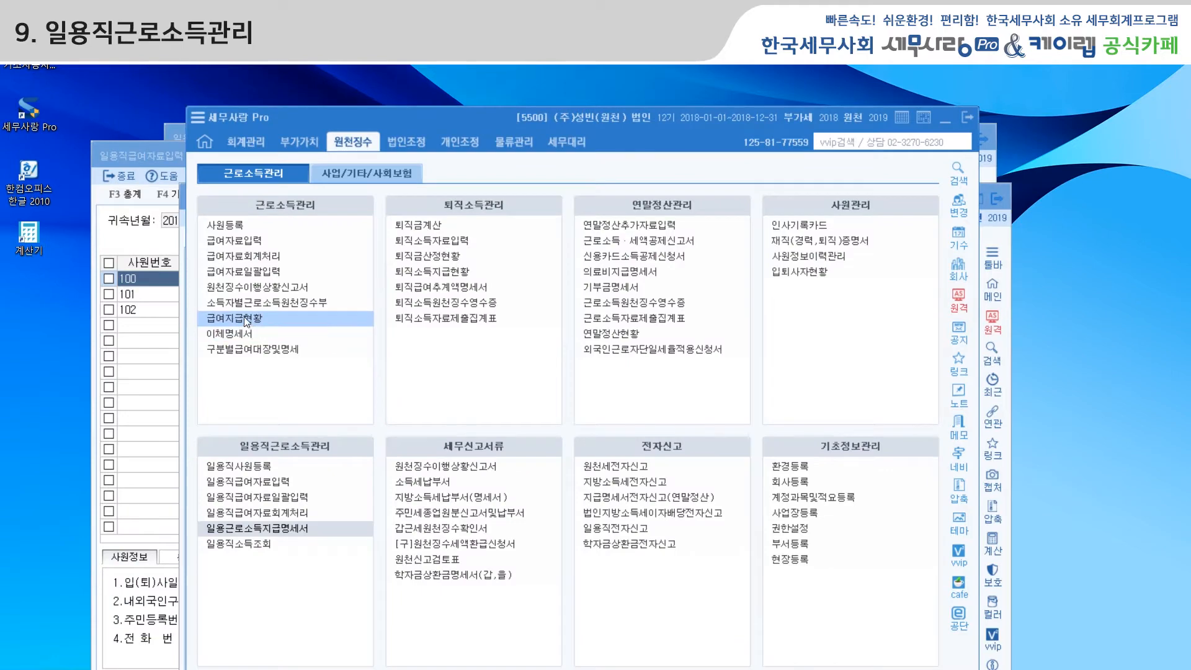
# Close the daily payroll entry window and try to open the batch daily payroll entry (일용직급여자료일괄입력).
pyautogui.click(144, 237)
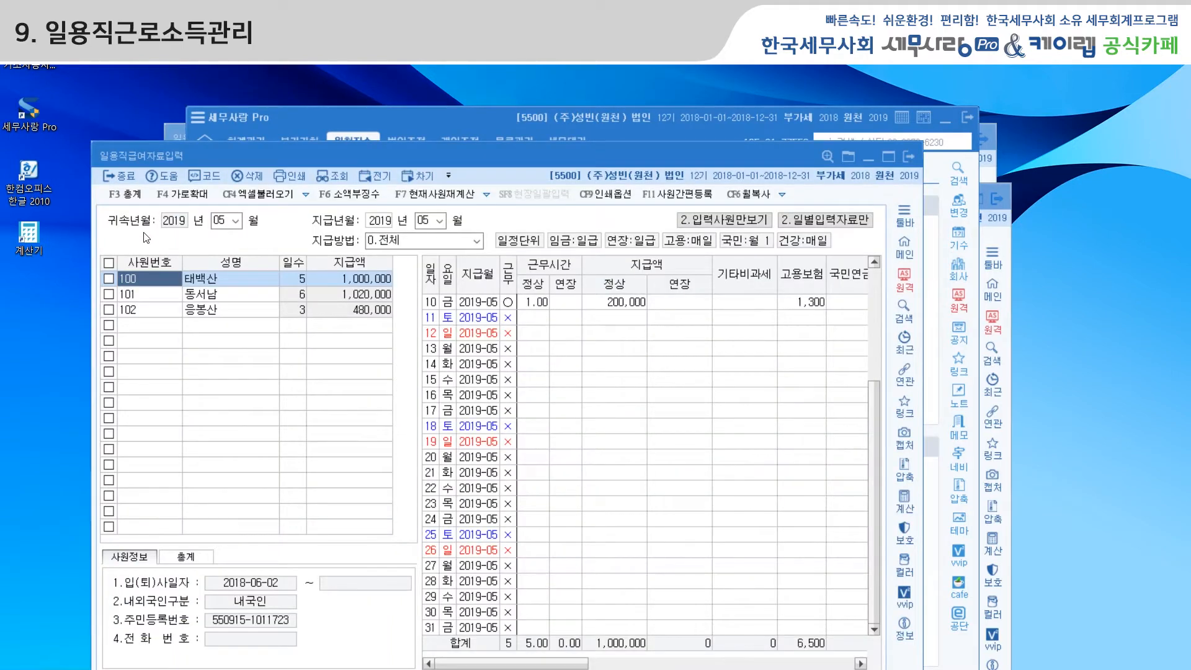
pyautogui.click(912, 158)
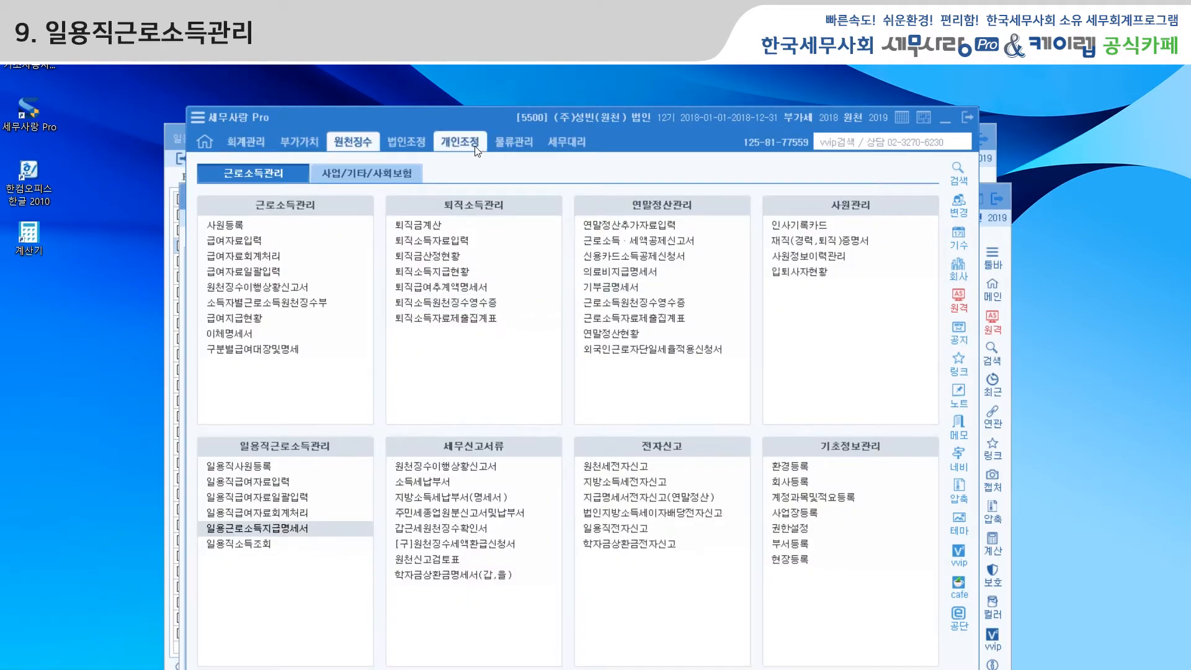
pyautogui.moveTo(456, 119); pyautogui.dragTo(537, 118)
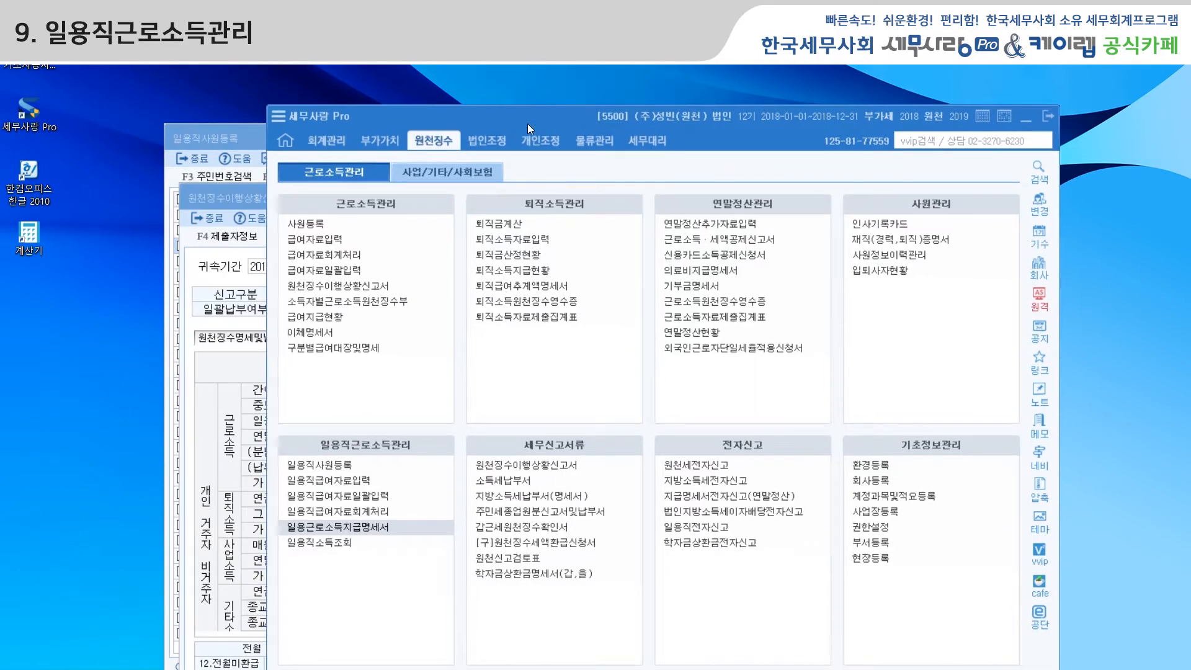
pyautogui.click(374, 494)
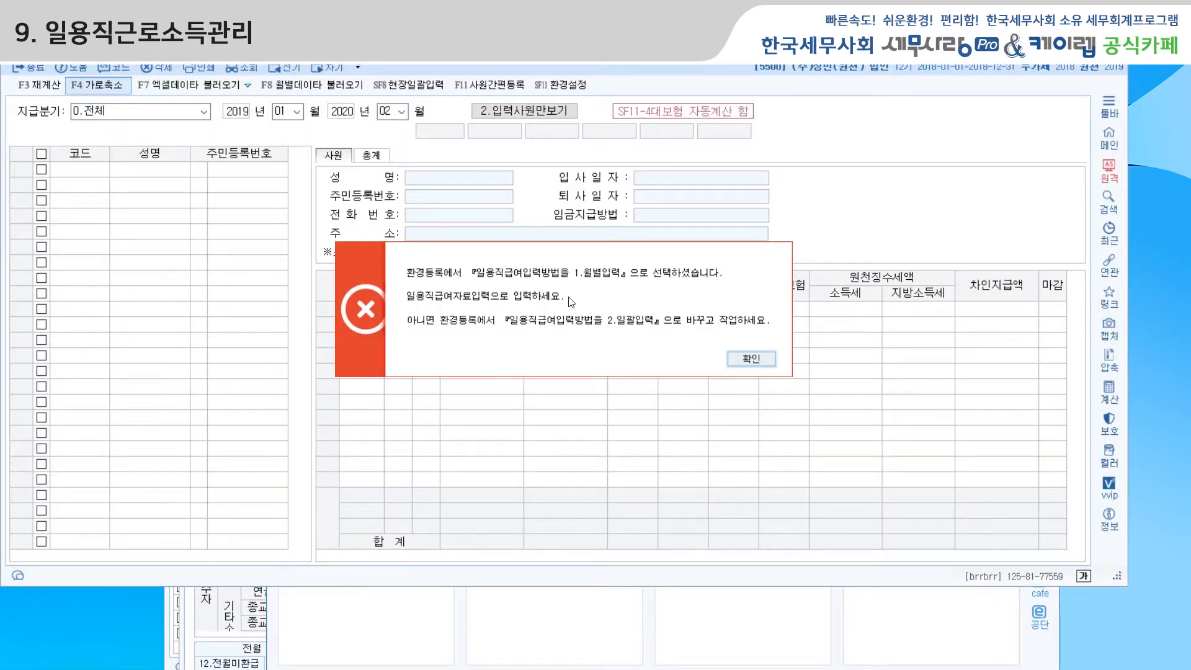
pyautogui.click(751, 359)
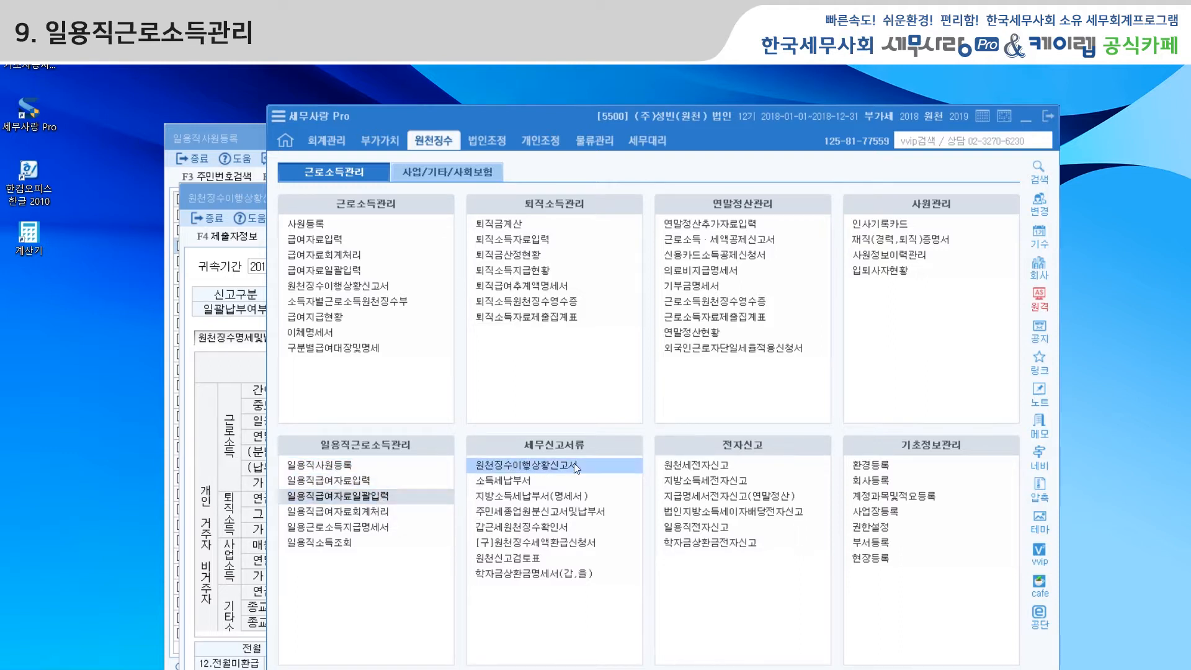
# In the withholding section of the environment settings (환경등록), set the daily worker payroll entry method (일용직 급여 입력 방식) to 2.일괄 and close the settings.
pyautogui.click(867, 473)
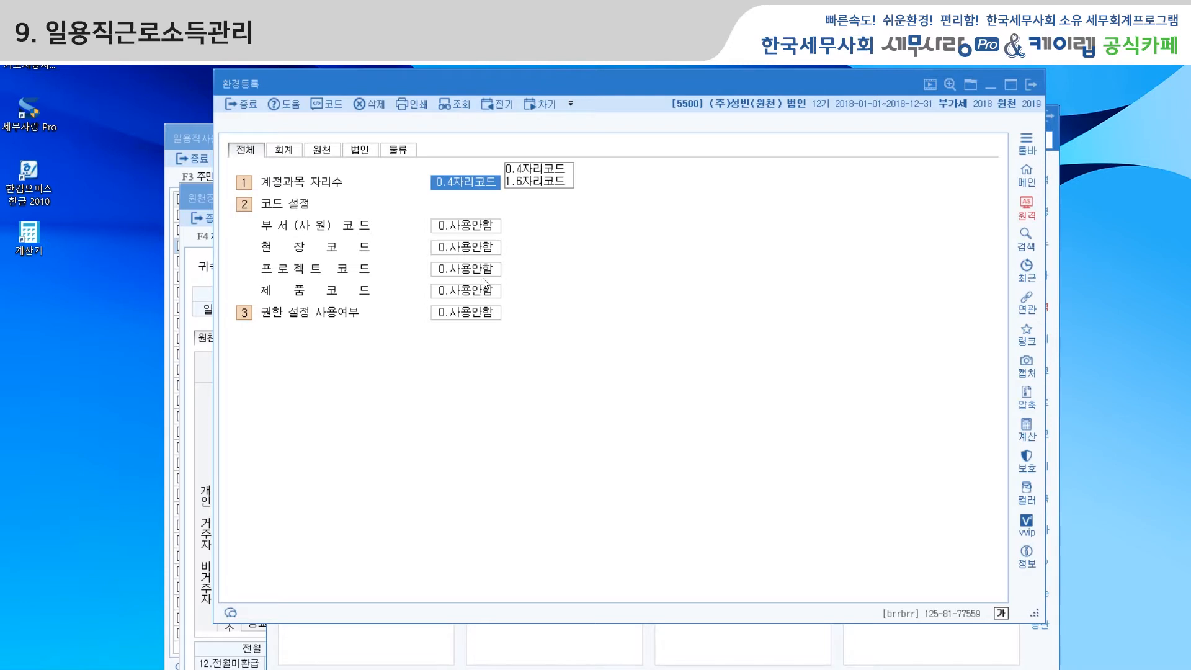
pyautogui.click(321, 150)
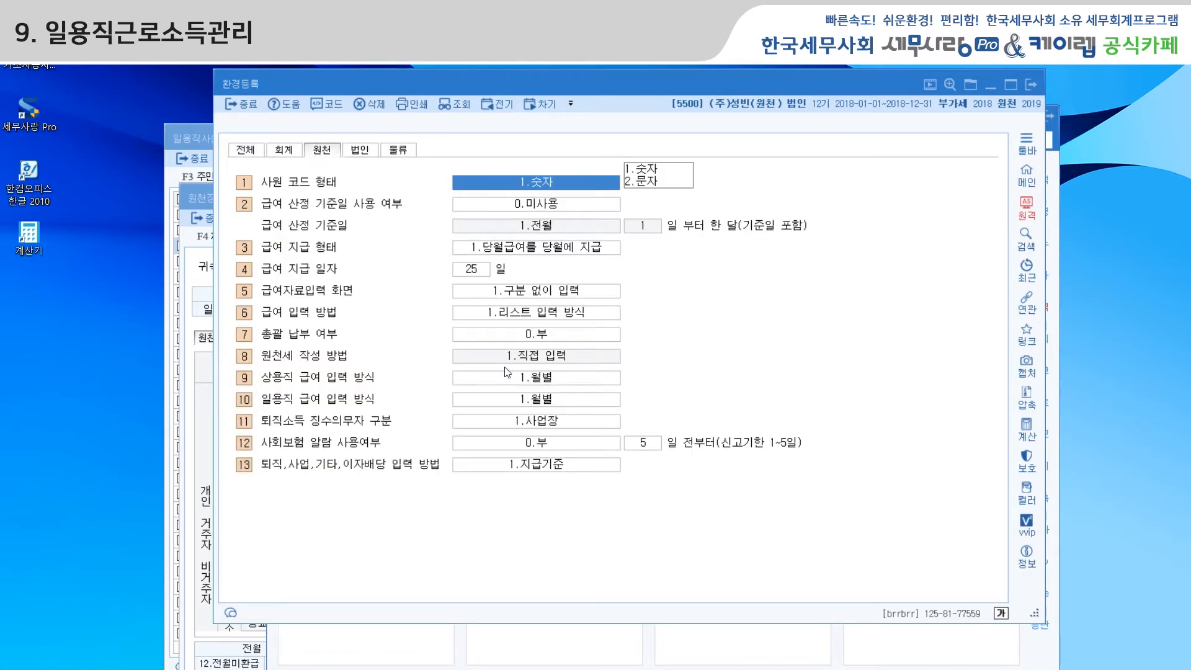
pyautogui.click(524, 407)
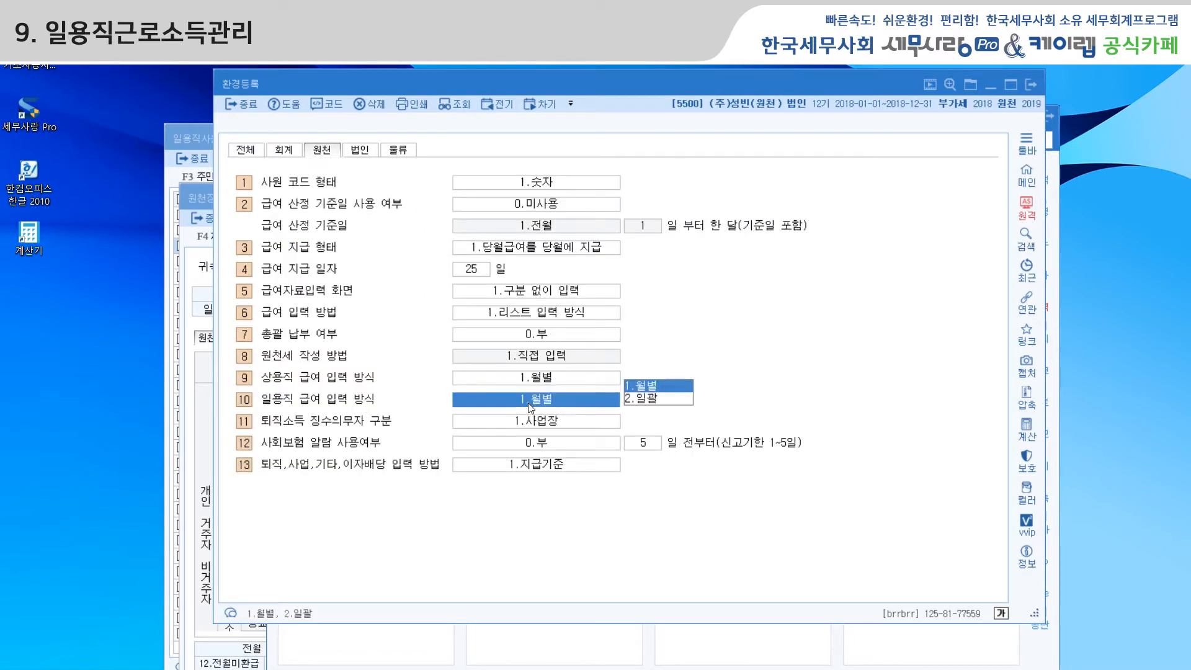
pyautogui.click(650, 398)
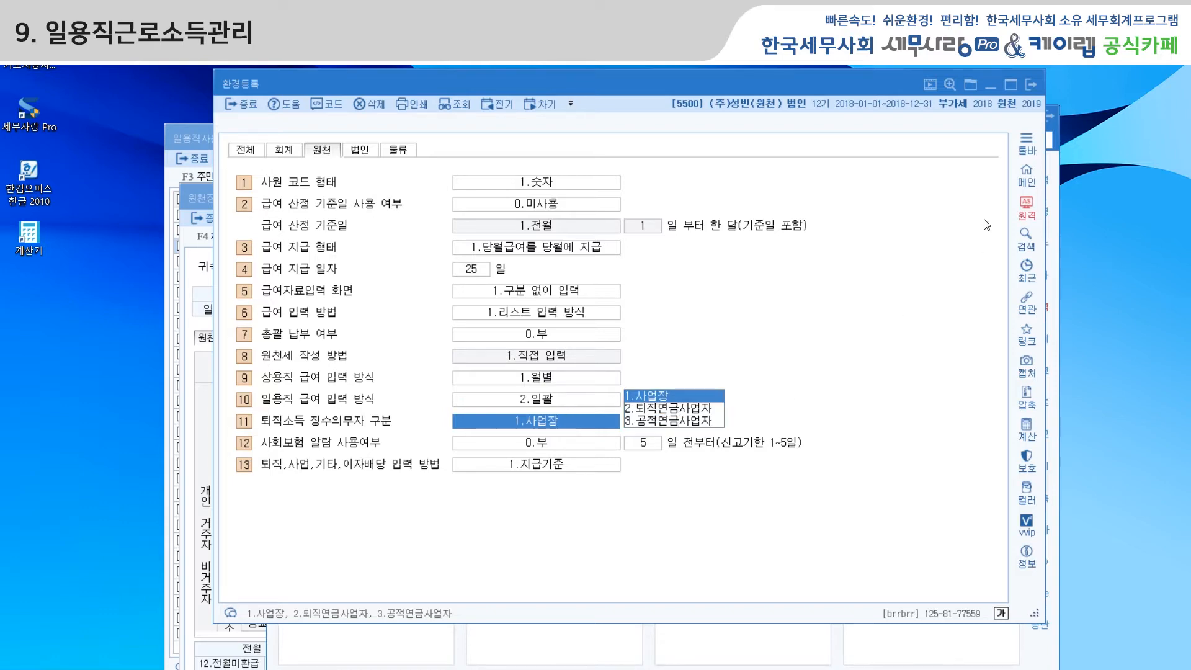
pyautogui.click(1030, 84)
# Close the daily worker registration window, open the batch daily payroll entry (일용직급여자료일괄입력), and load the second quarter (4월~6월).
pyautogui.click(245, 138)
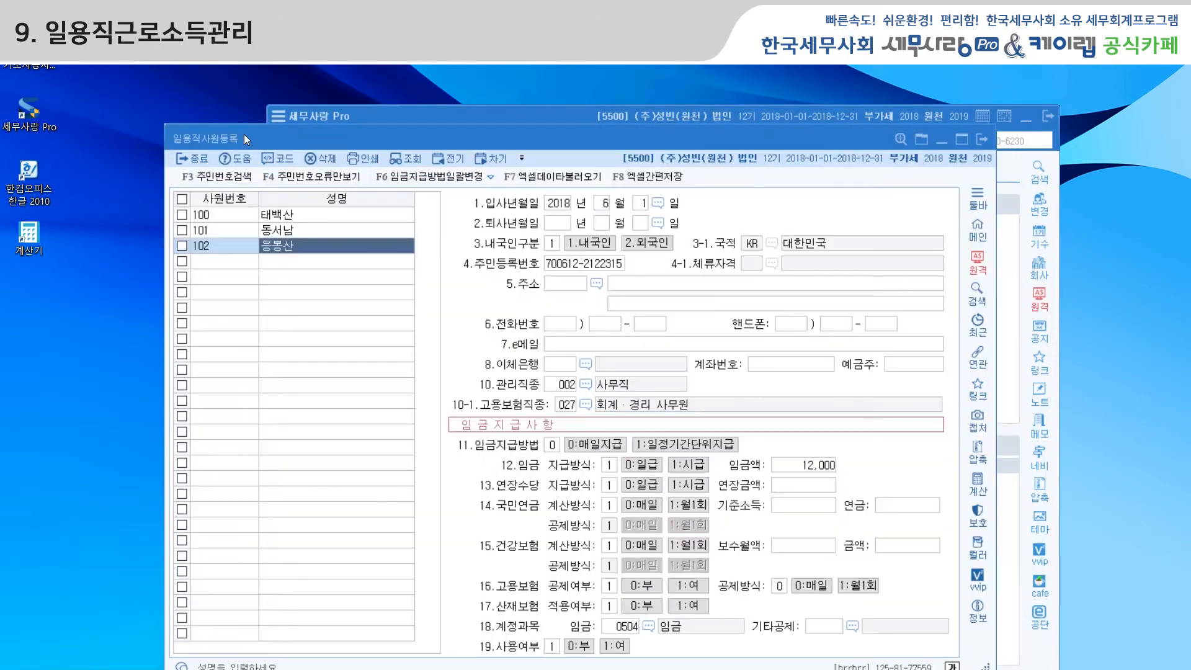
pyautogui.click(980, 139)
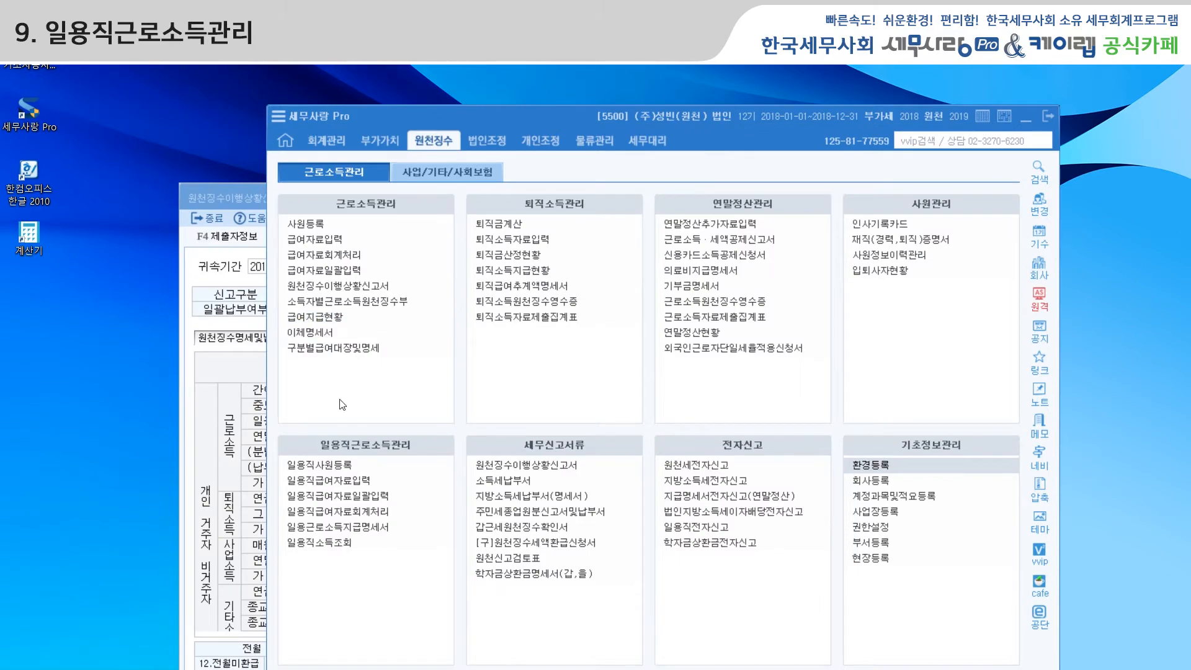
pyautogui.click(345, 500)
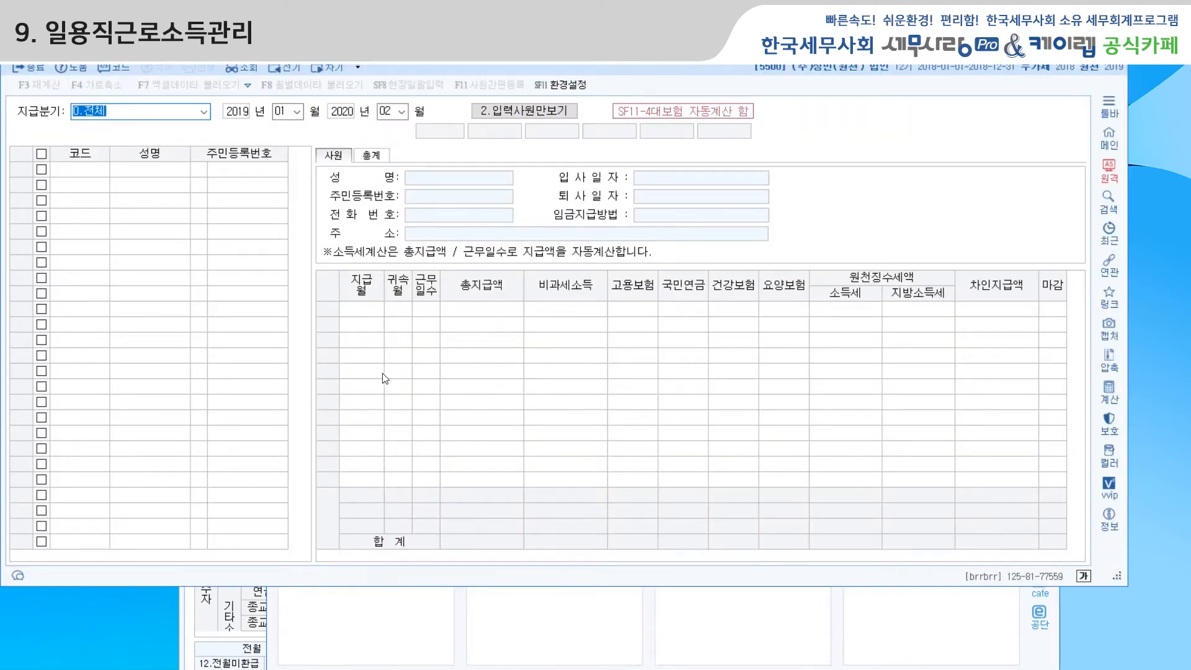
pyautogui.click(203, 112)
pyautogui.click(160, 148)
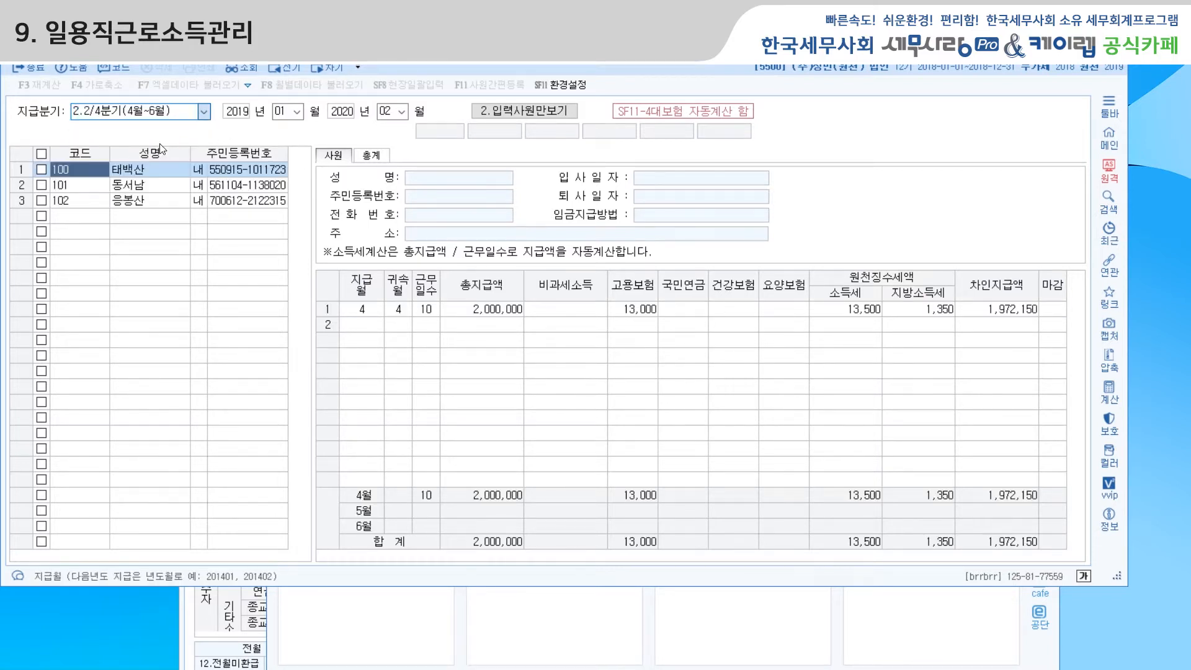
# Look through the second-quarter batch payroll records of employees 101, 102 and 100.
pyautogui.click(144, 188)
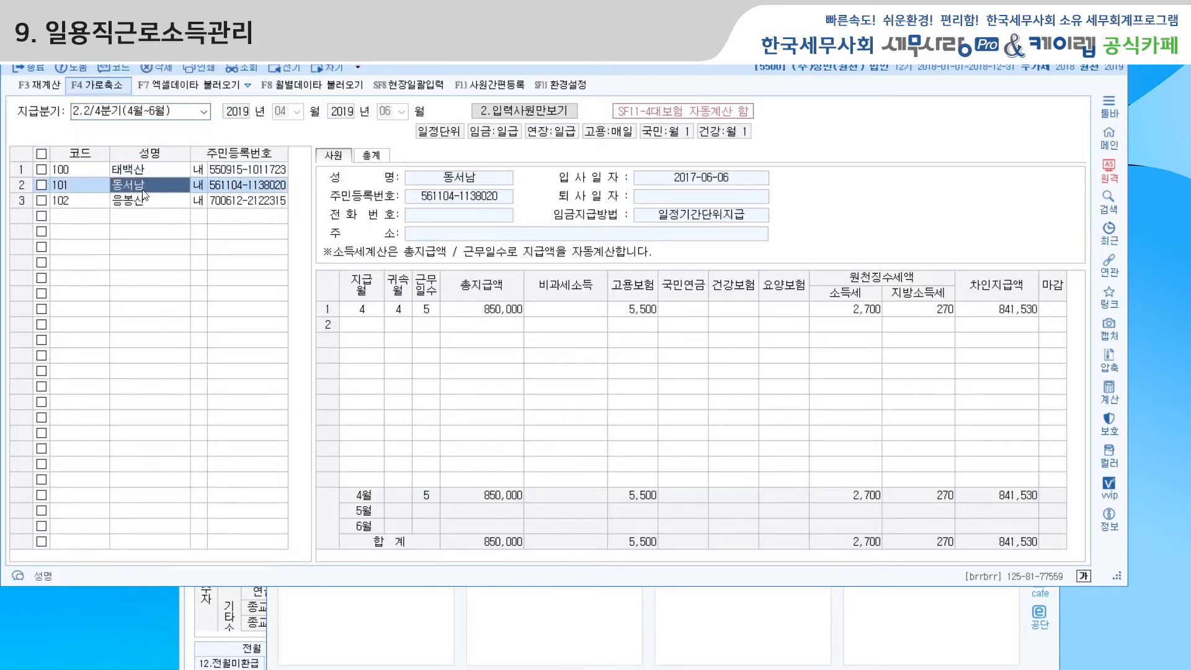
pyautogui.click(141, 200)
pyautogui.click(118, 184)
pyautogui.press('Up')
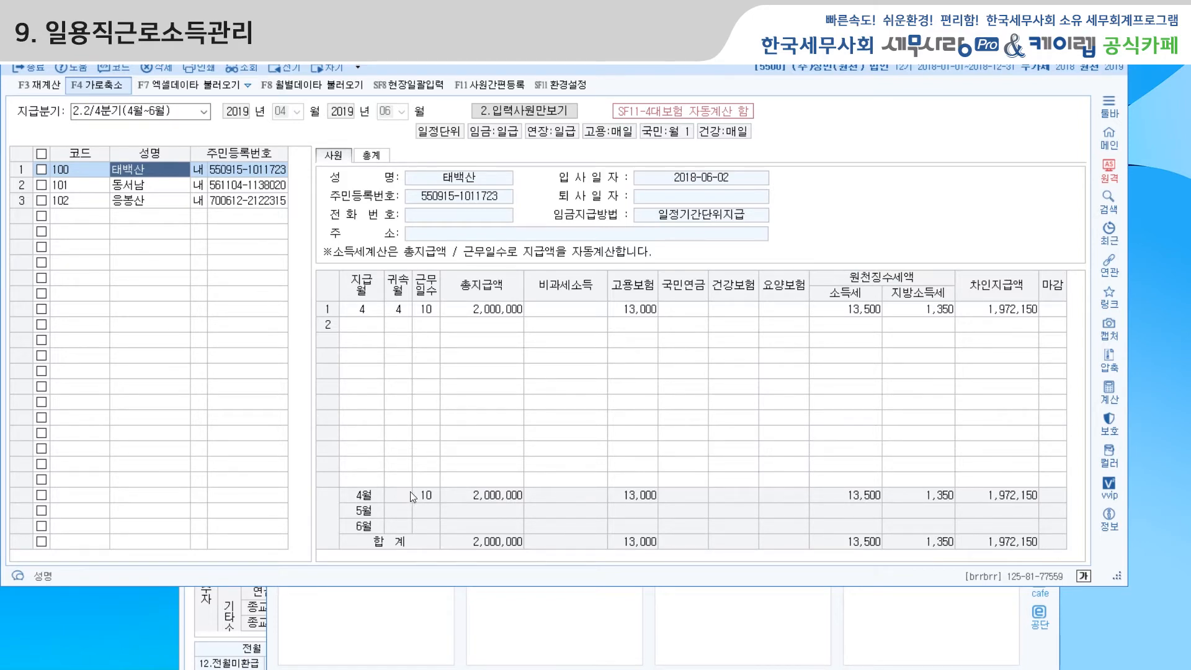
pyautogui.click(415, 613)
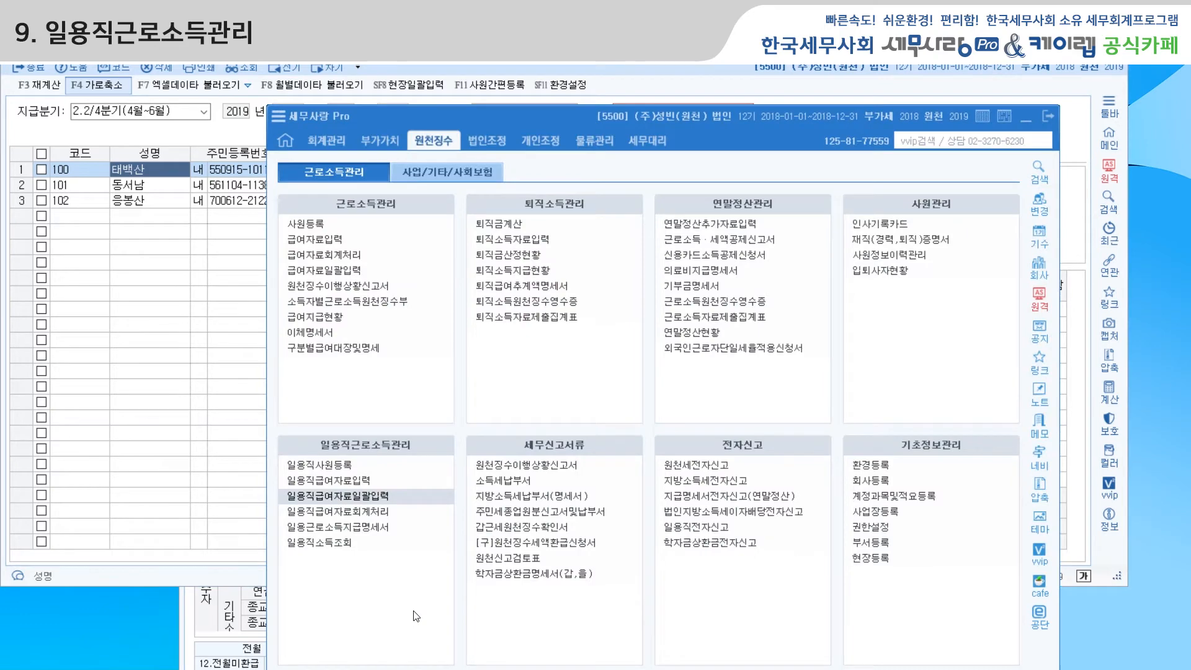
pyautogui.click(445, 173)
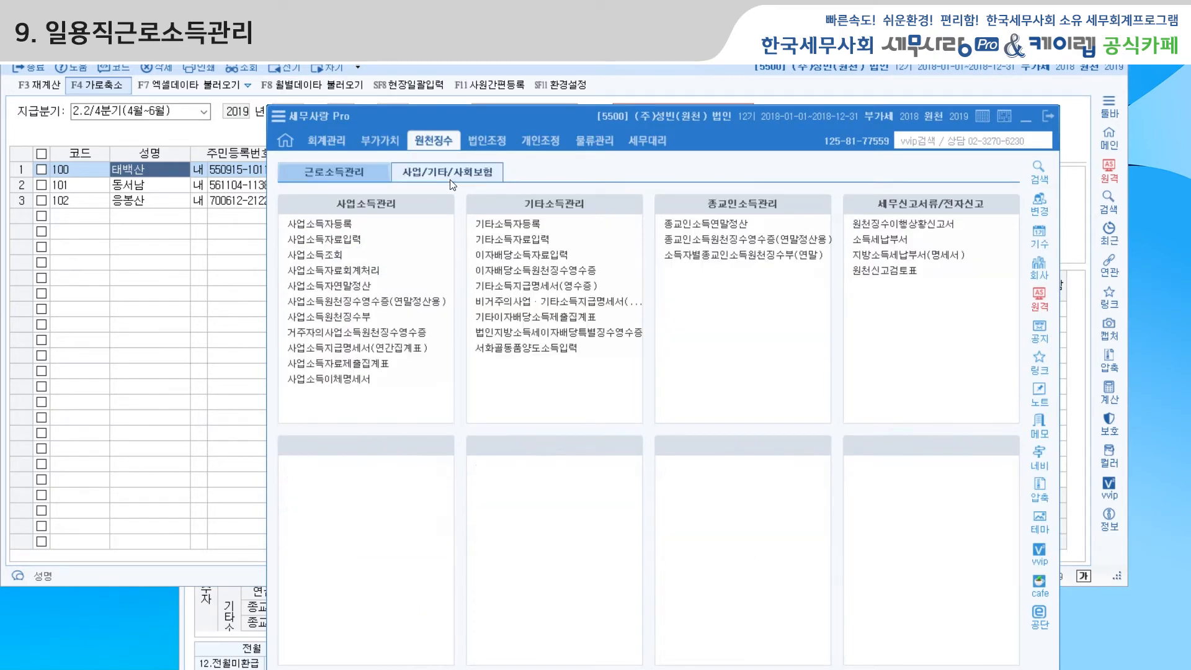
pyautogui.click(1026, 118)
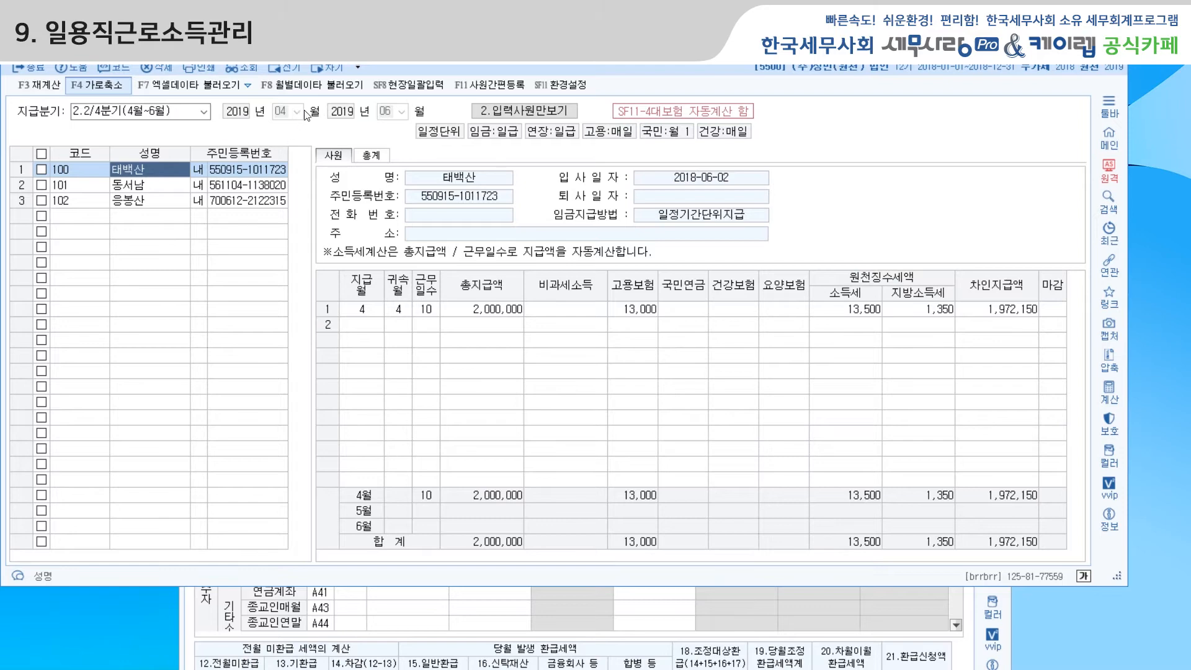
# Review the options for importing monthly data (월별데이터 불러오기) for April to June 2019, cancelling the import.
pyautogui.click(312, 86)
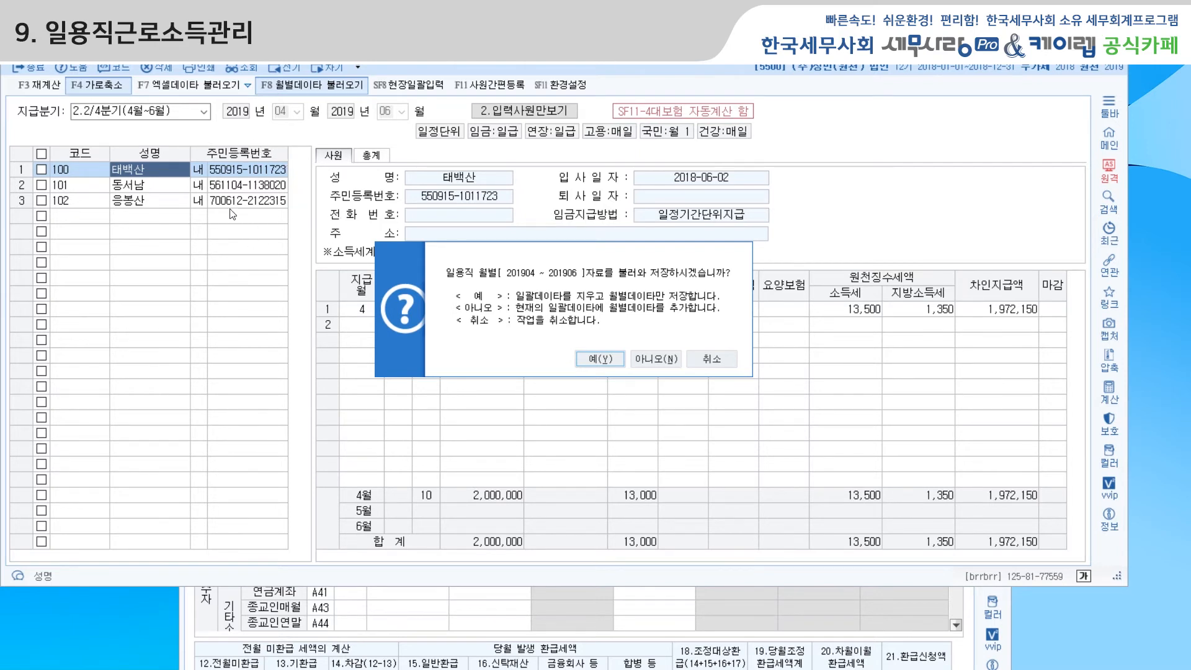
pyautogui.click(703, 358)
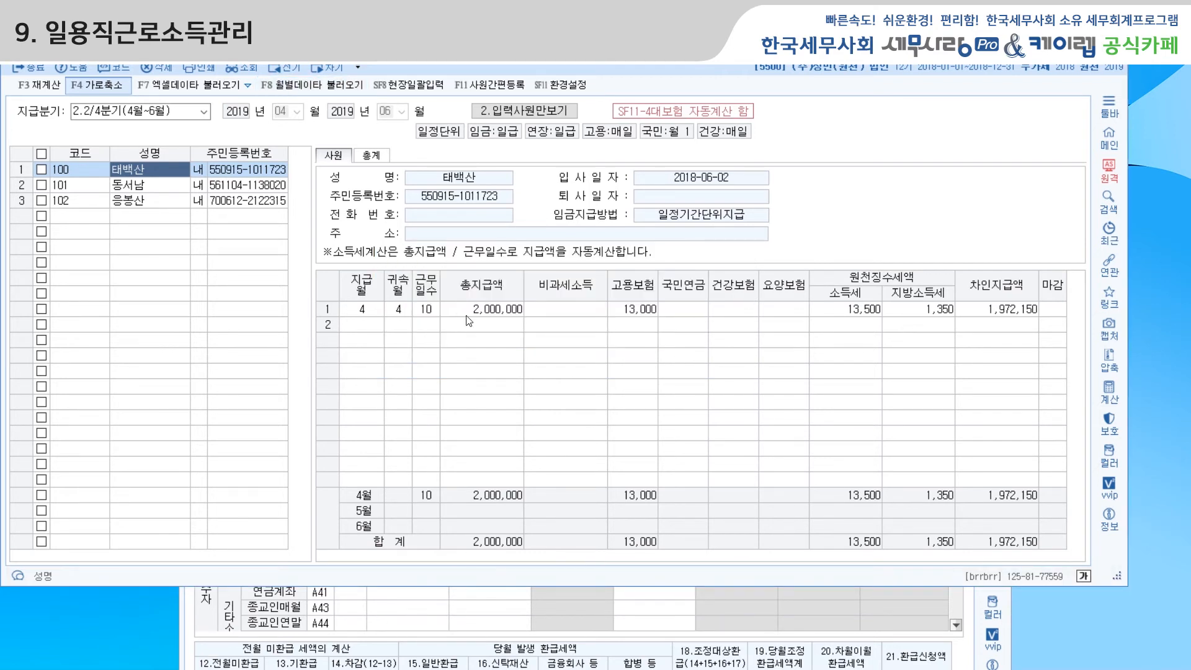
pyautogui.click(344, 88)
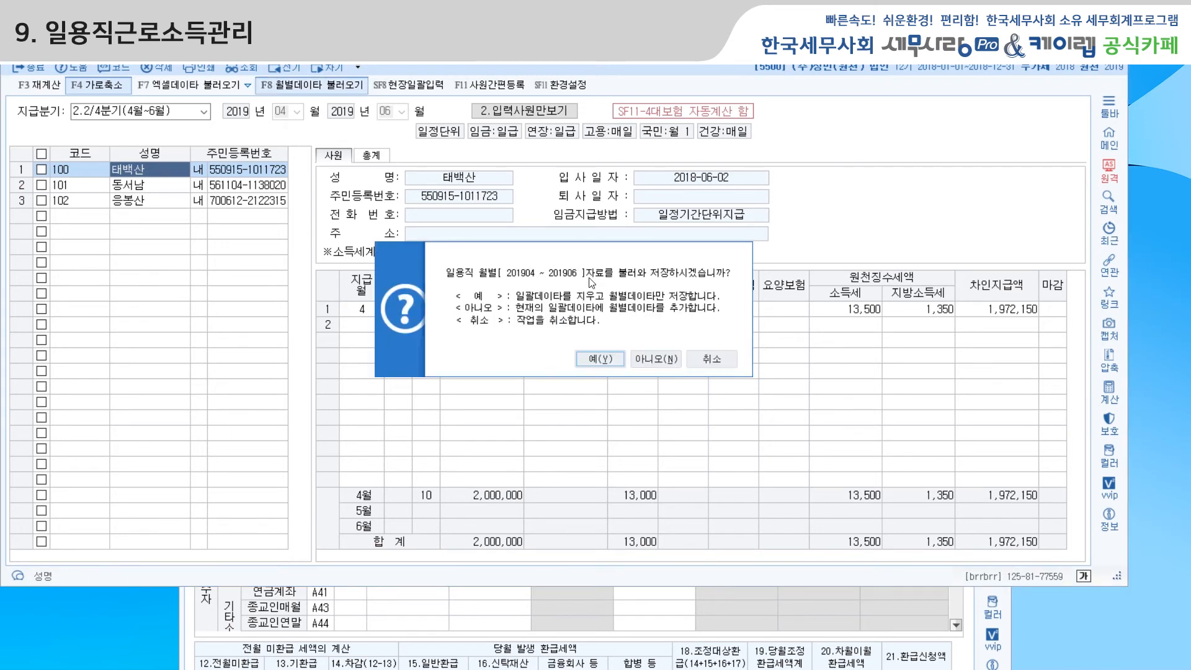
pyautogui.click(723, 360)
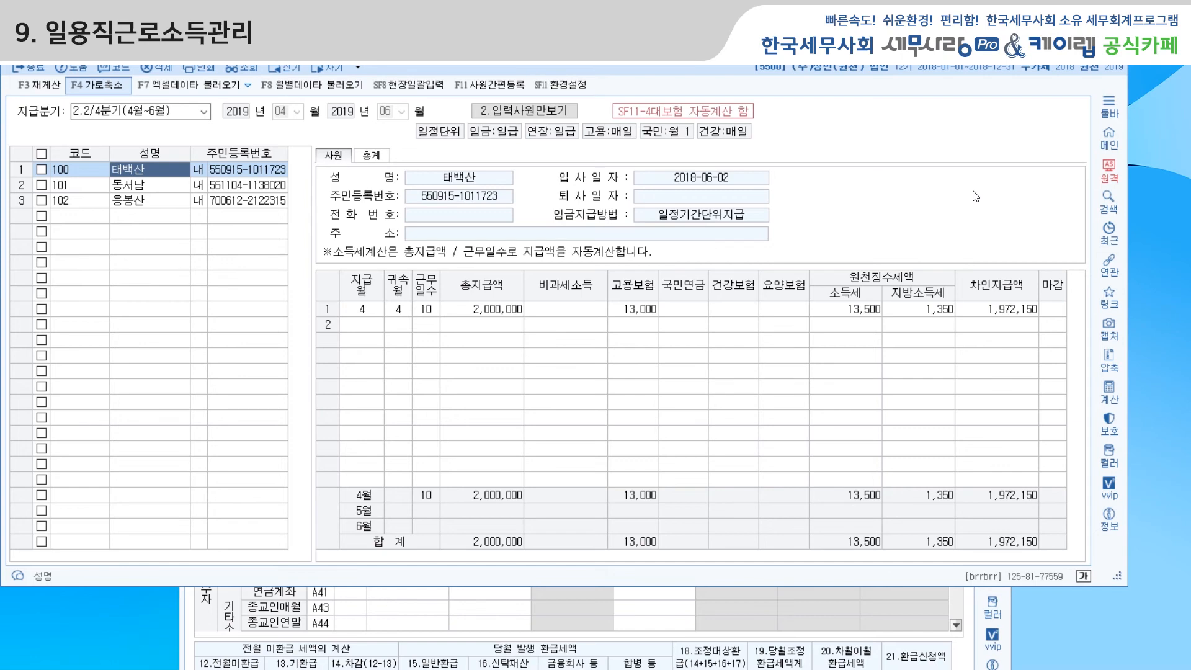
# Close the batch daily payroll entry, move the withholding tax status report window higher, and return to the main menu.
pyautogui.click(1114, 48)
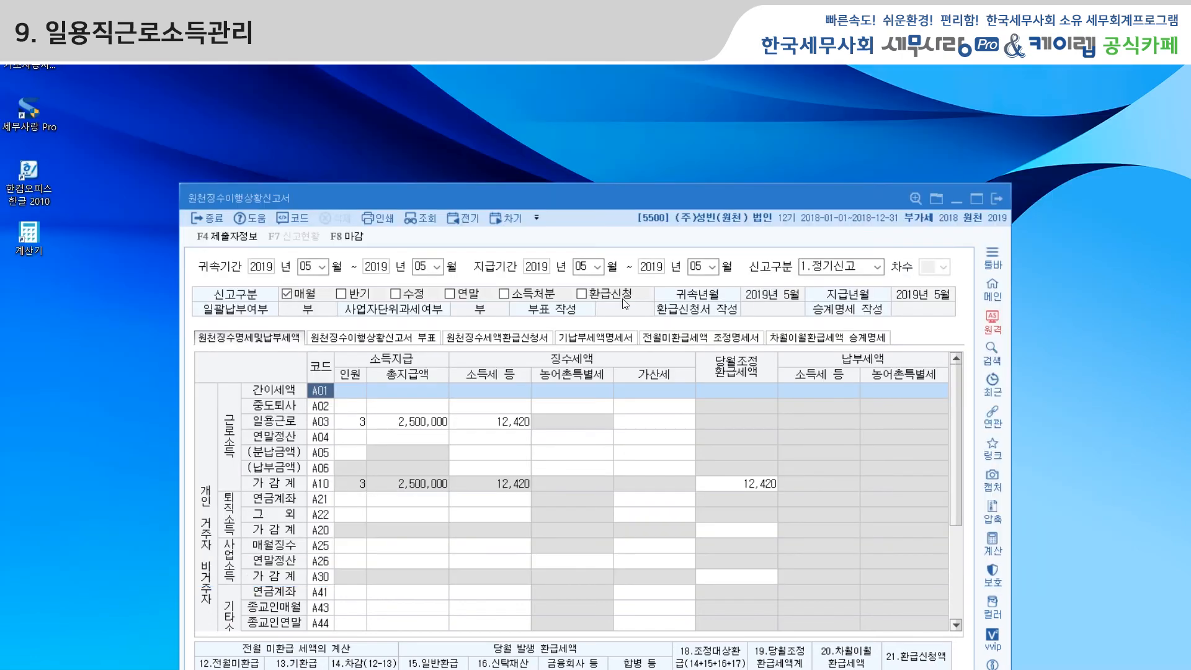
pyautogui.moveTo(489, 196); pyautogui.dragTo(489, 113)
pyautogui.click(992, 205)
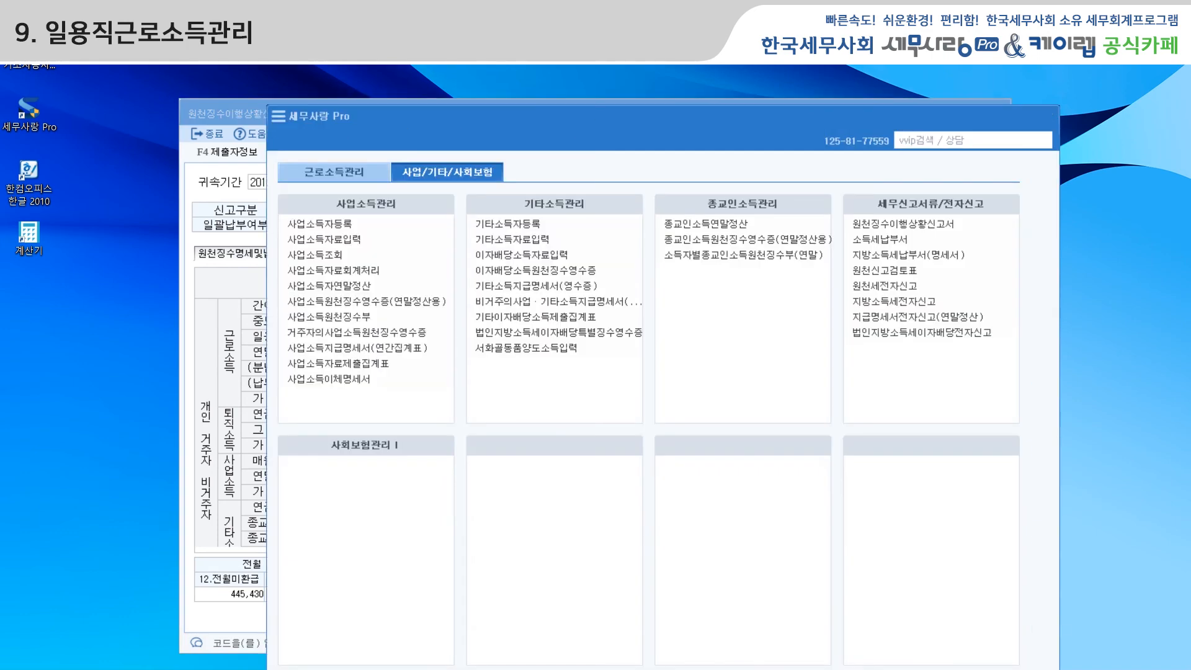
# Open the environment settings (환경등록) from the earned income functions.
pyautogui.click(348, 173)
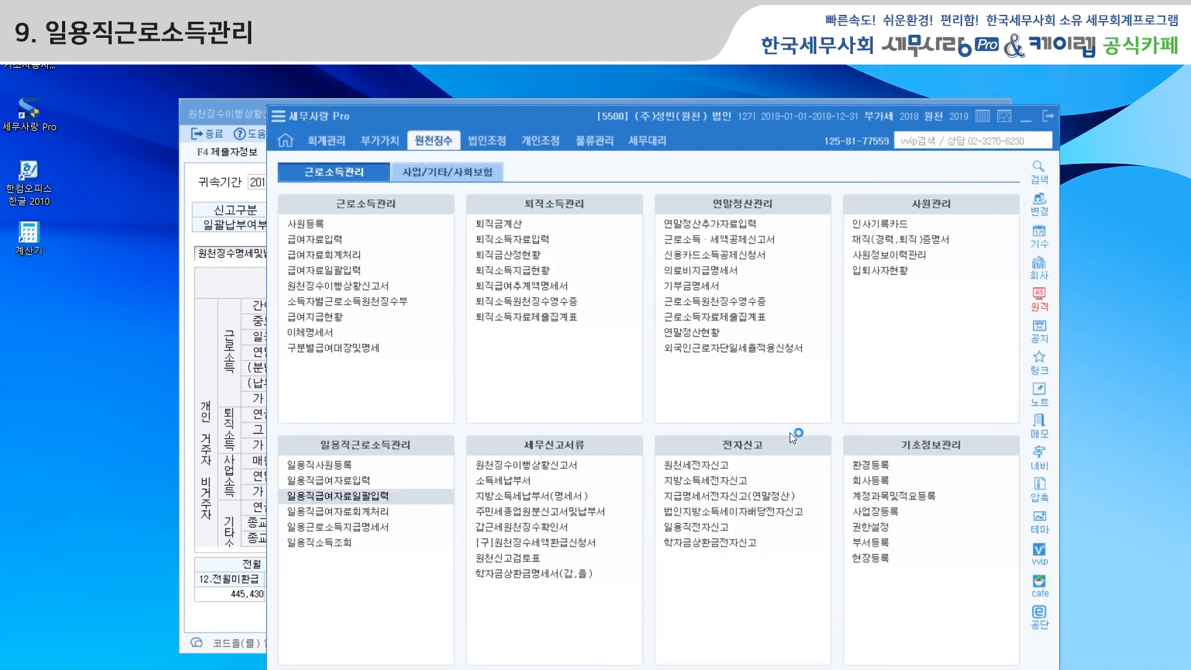
pyautogui.click(869, 464)
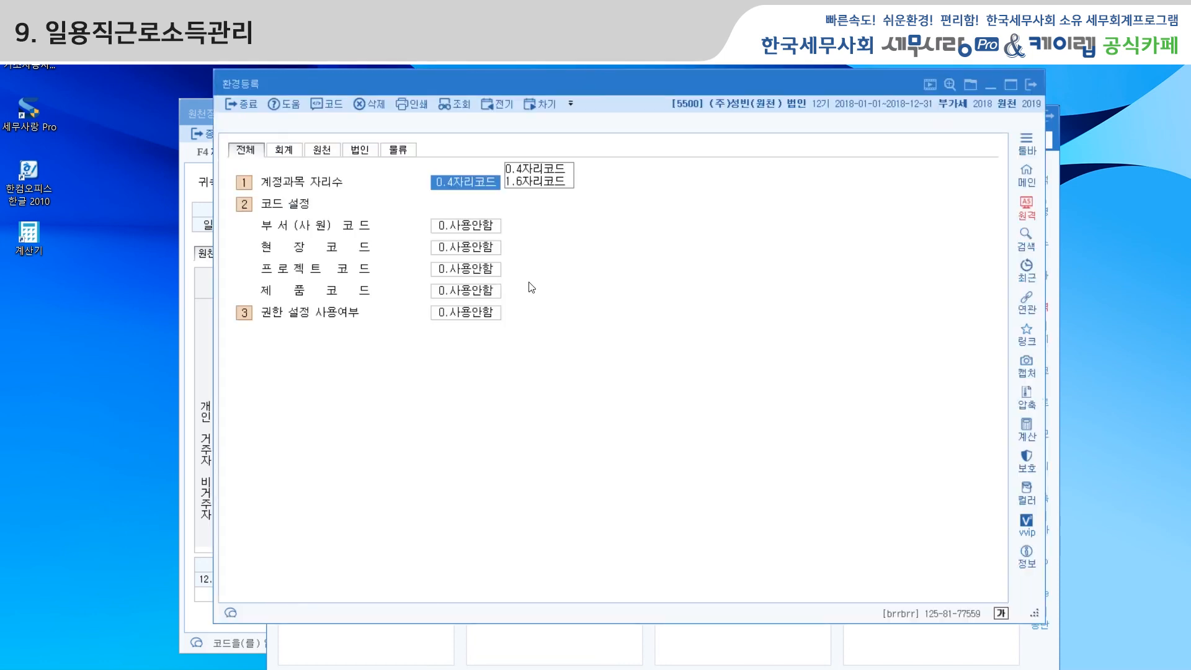